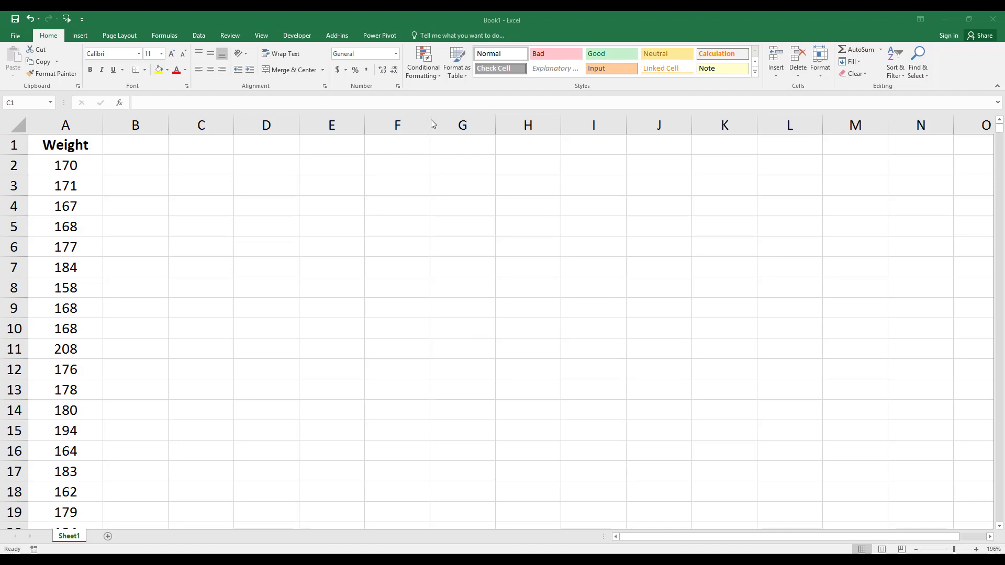
Widen column F and enter the note 'Assume this is a population data for weights' in F2
mouse_move(429, 124)
left_mouse_down()
mouse_move(749, 126)
mouse_move(770, 142)
left_mouse_up()
left_click(487, 168)
type("Ass")
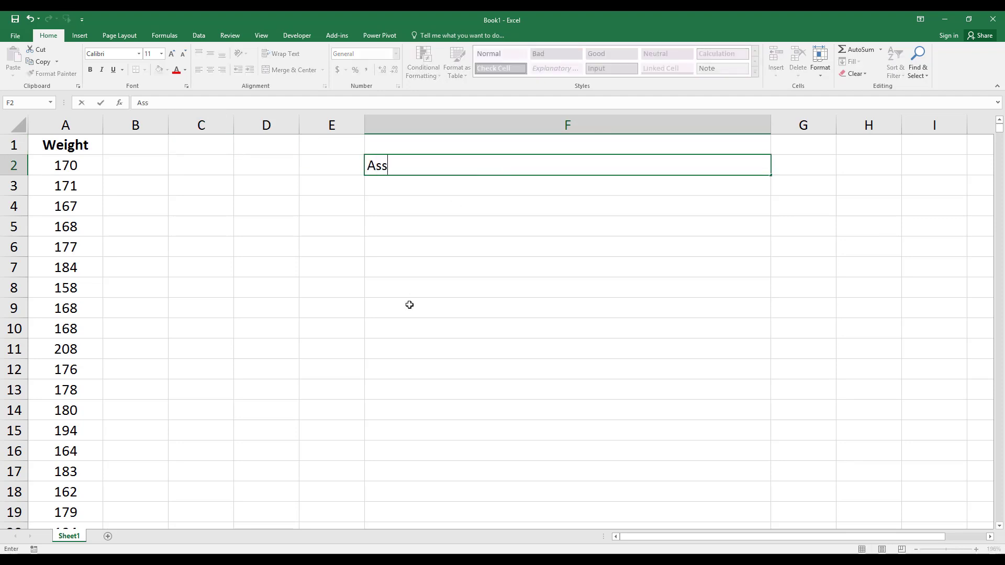
type("ume this is a p")
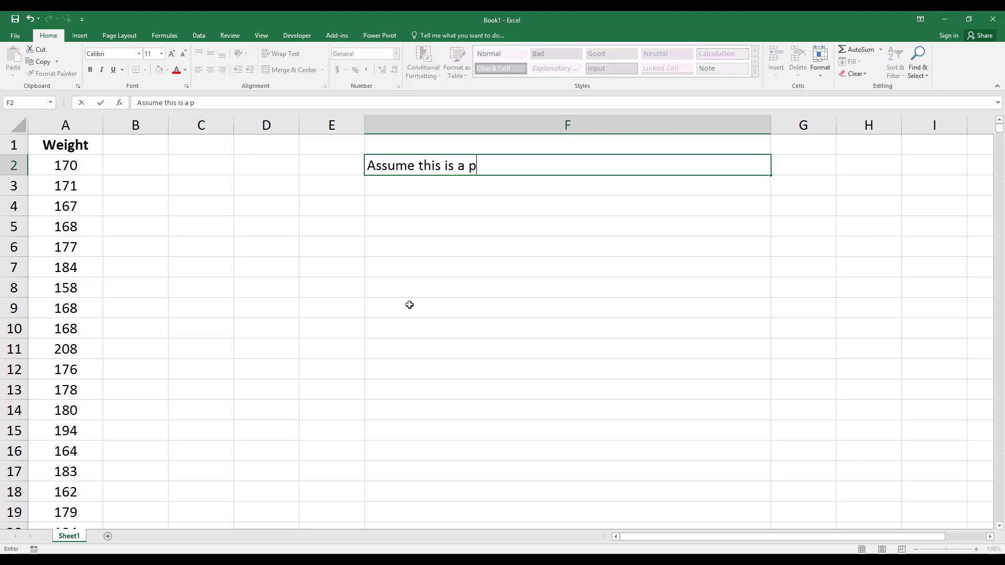
type("opulation ")
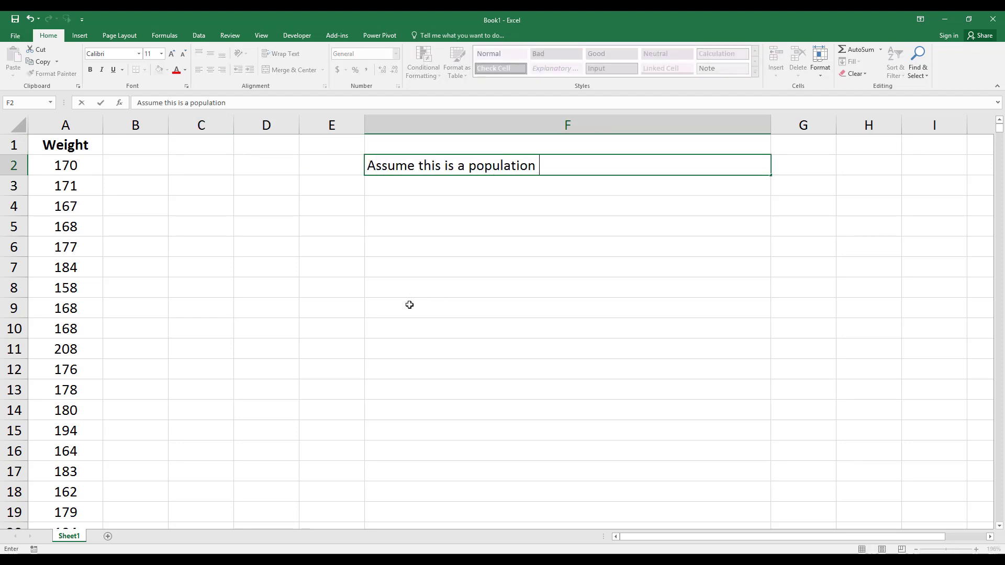
type("data")
type(" for w")
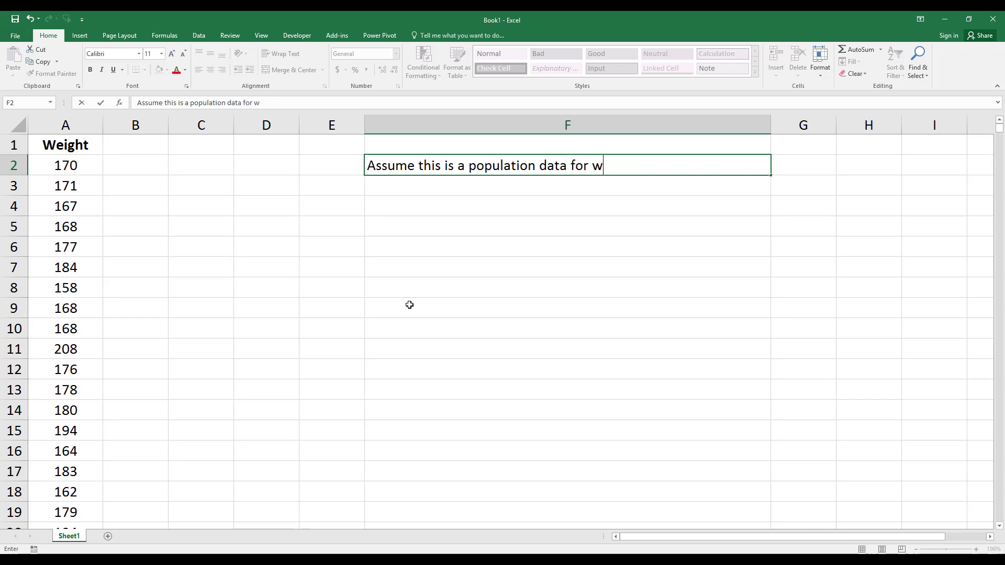
type("eights")
key("Return")
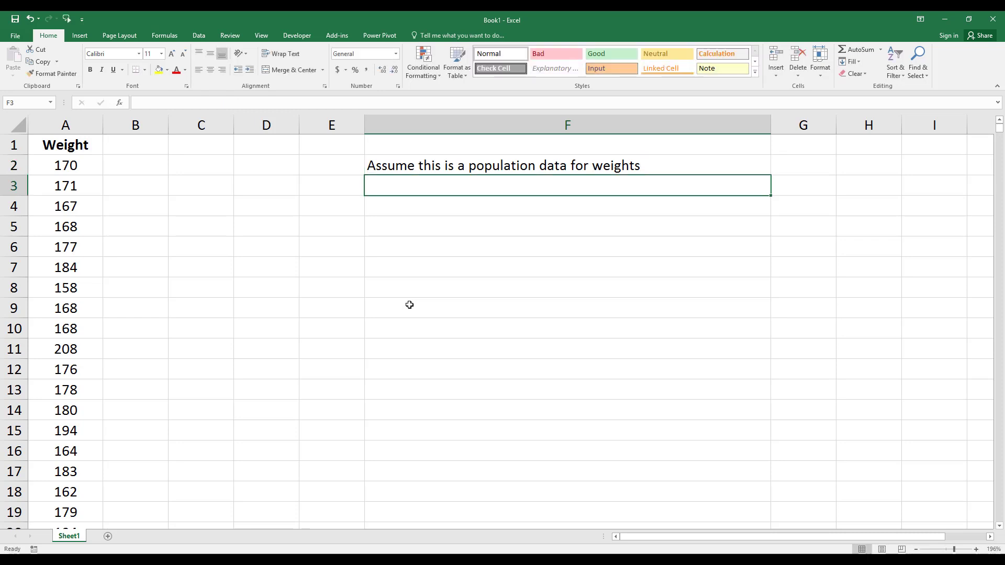
left_click(273, 205)
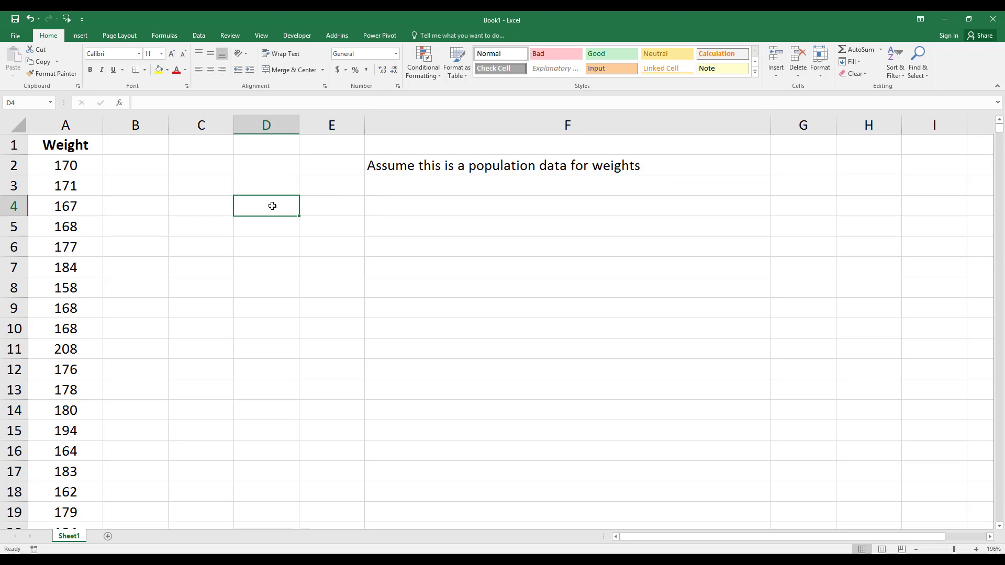
Label cell D4 as 'mean'
type("mean")
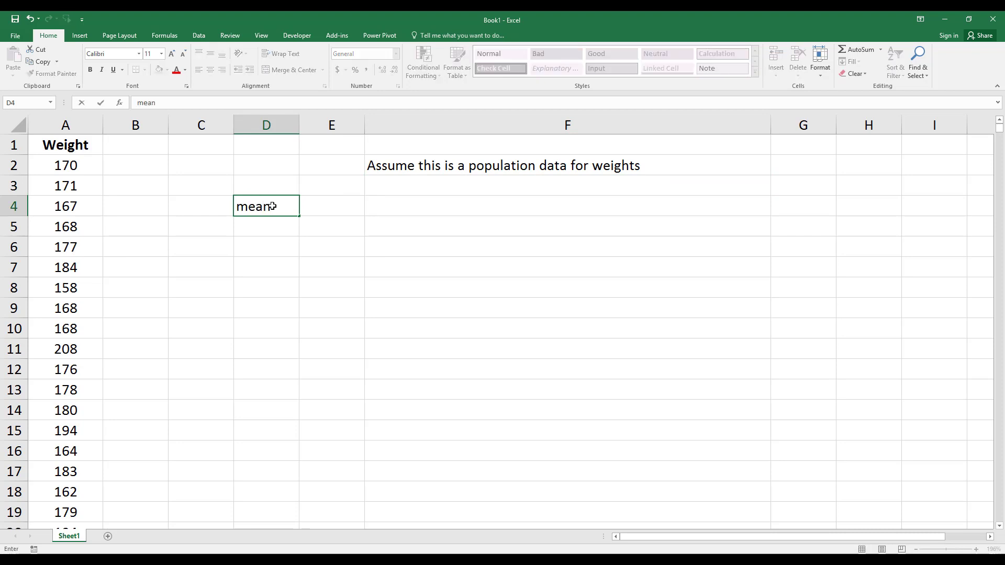
key("Return")
key("Right")
key("Up")
Enter =AVERAGE($A$2:$A$1588) in E4, returning 177.451
type("=a")
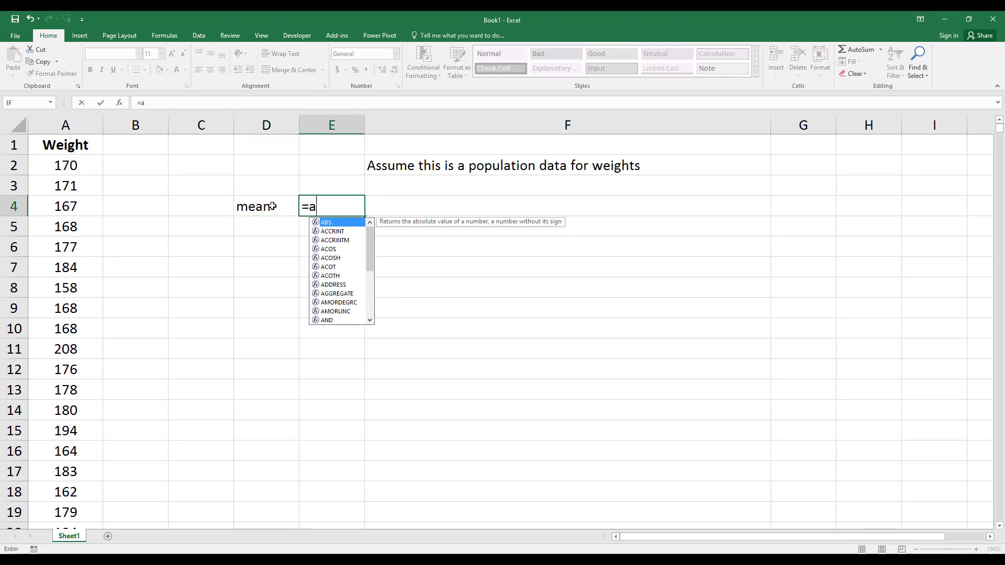
type("v")
key("Down")
key("Tab")
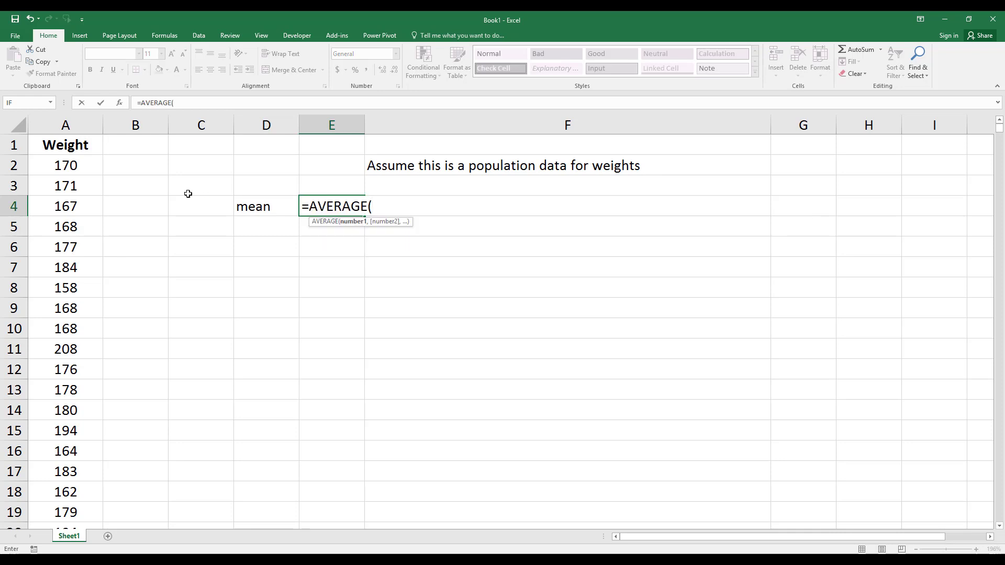
left_click(77, 165)
key("ctrl+shift+Down")
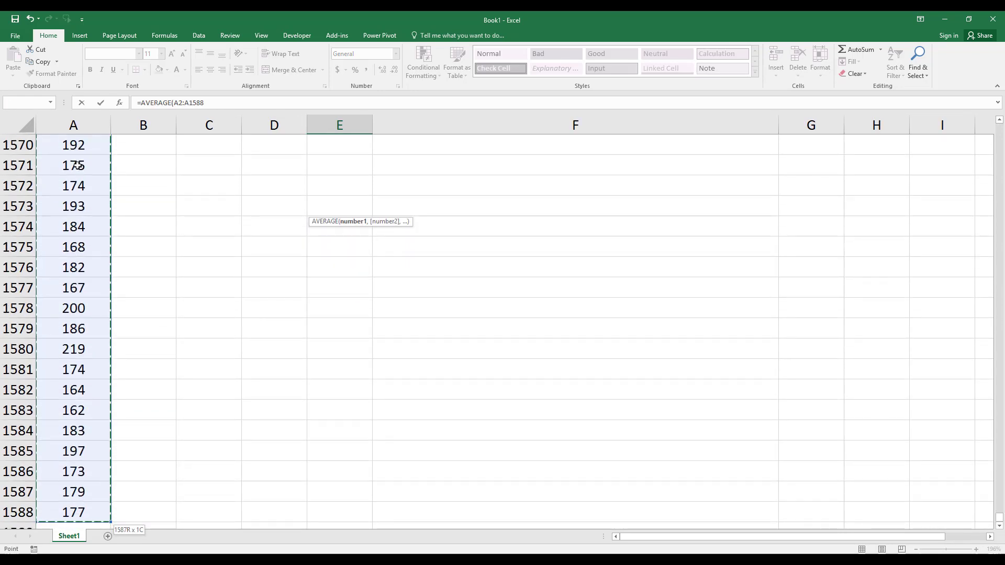
key("F4")
type(")")
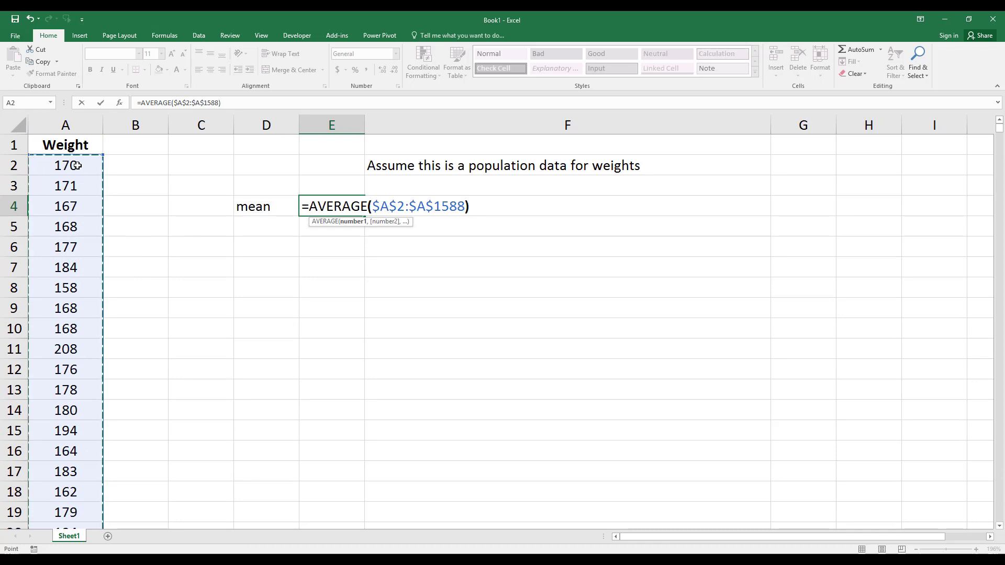
key("Return")
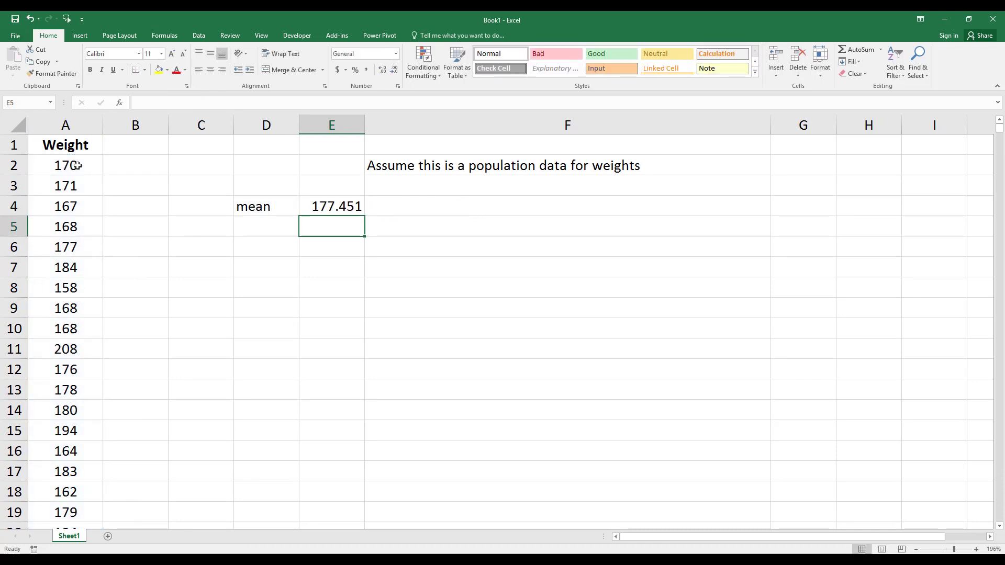
key("Left")
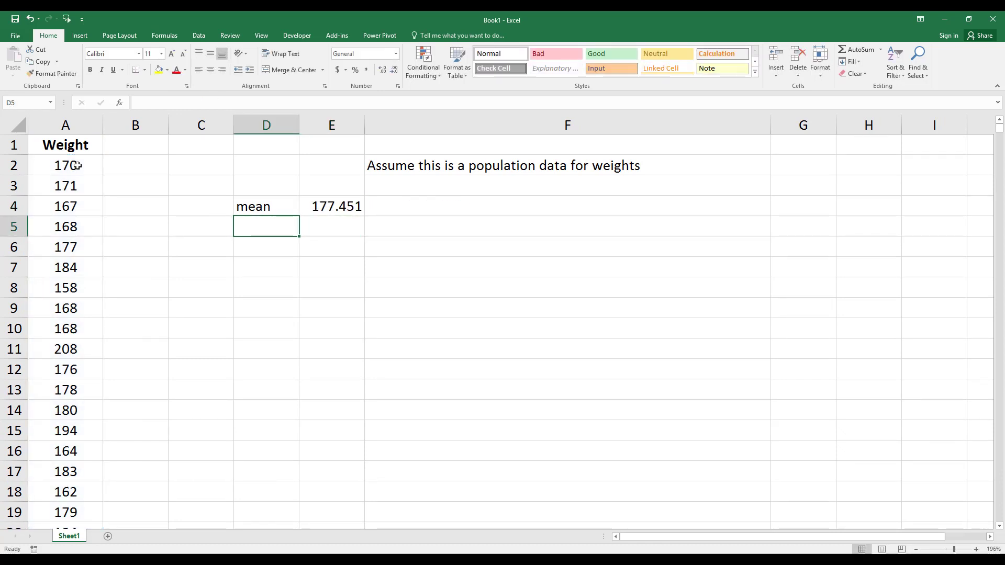
Label D5 'std' and enter =STDEV.P($A$2:$A$1588) in E5, returning 11.2841
type("std")
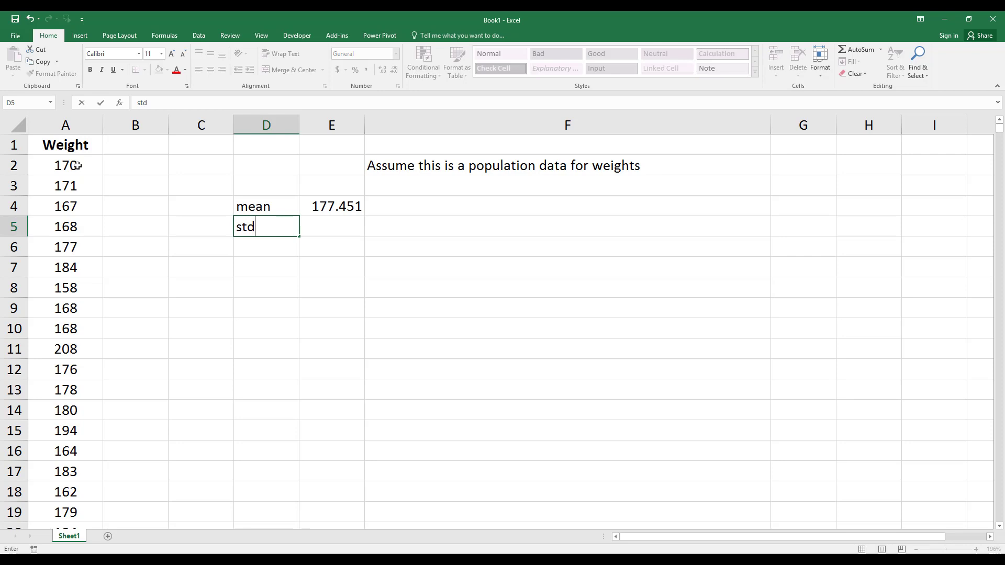
key("Right")
type("=")
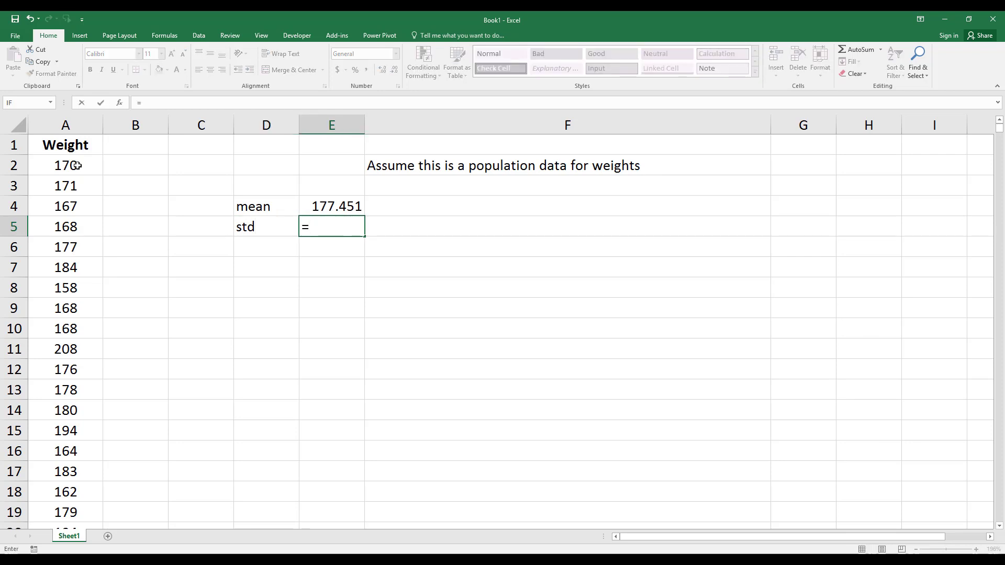
type("std")
key("Tab")
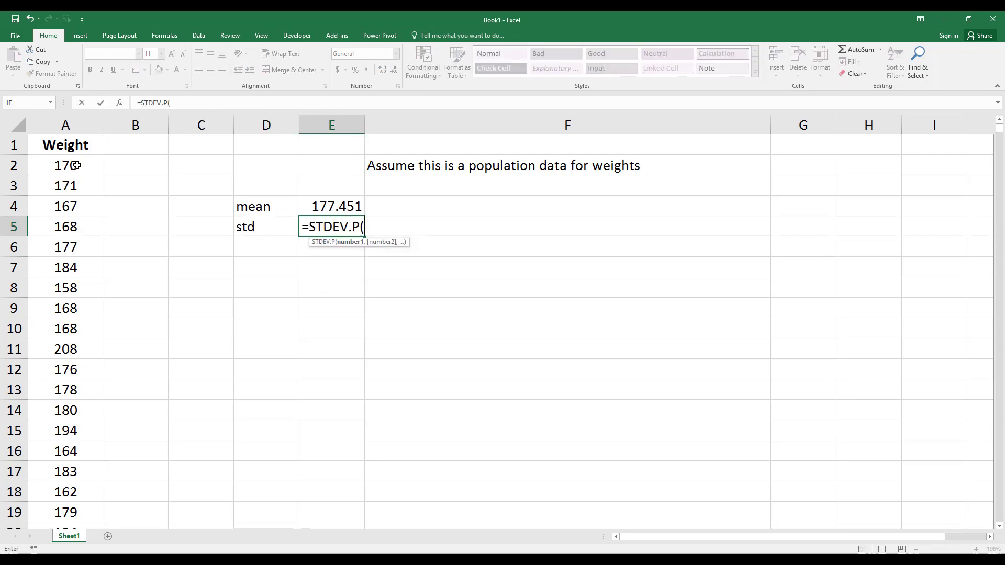
left_click(54, 165)
key("ctrl+shift+Down")
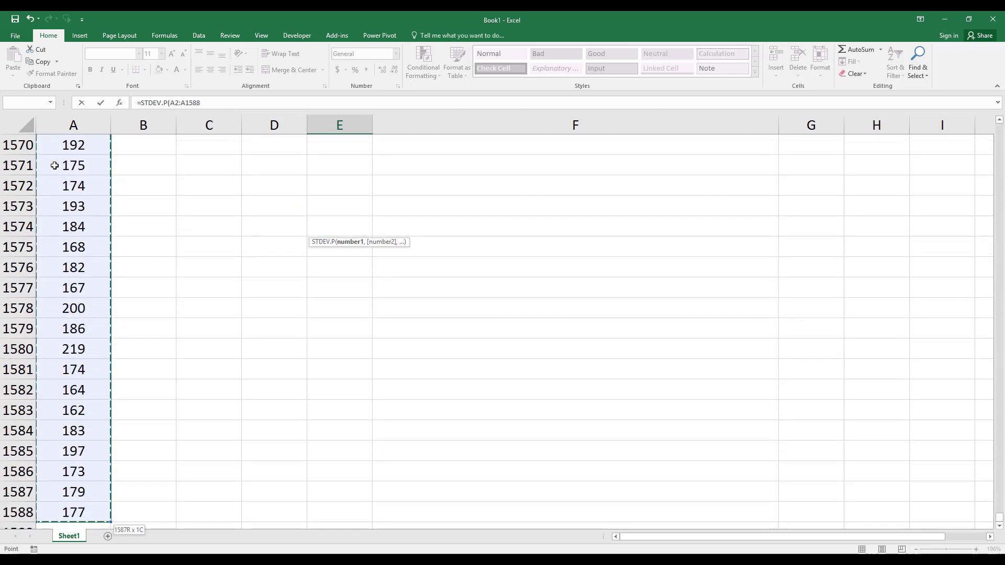
key("F4")
type(")")
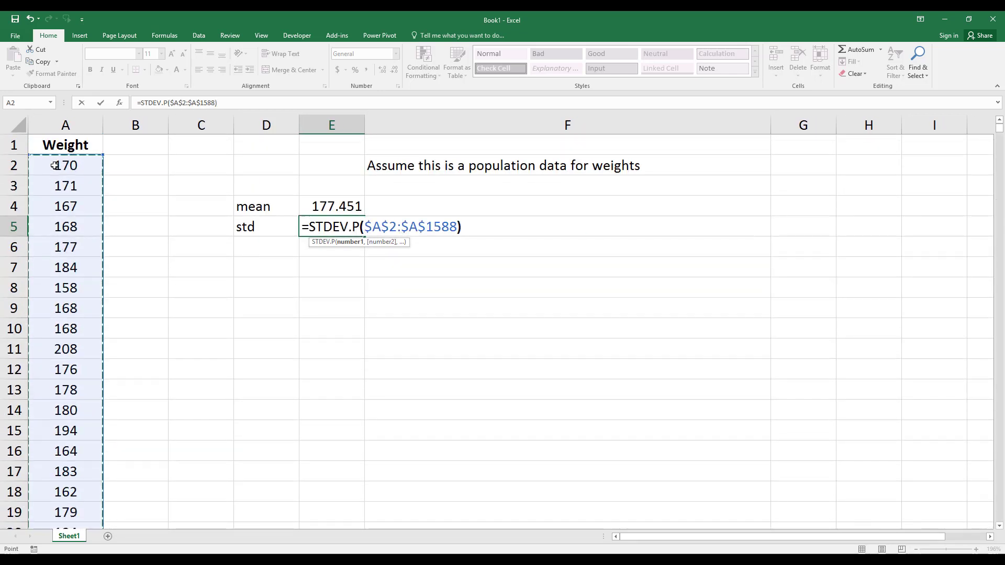
key("Return")
Copy the STDEV.P formula text from E5 without changing it
key("Up")
key("F2")
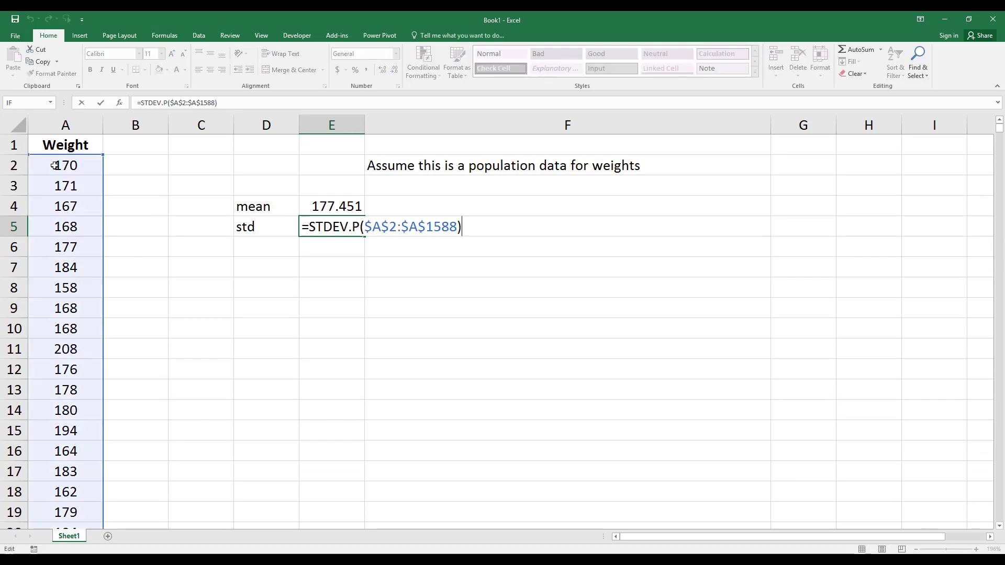
key("Left")
key("ctrl+shift+Left")
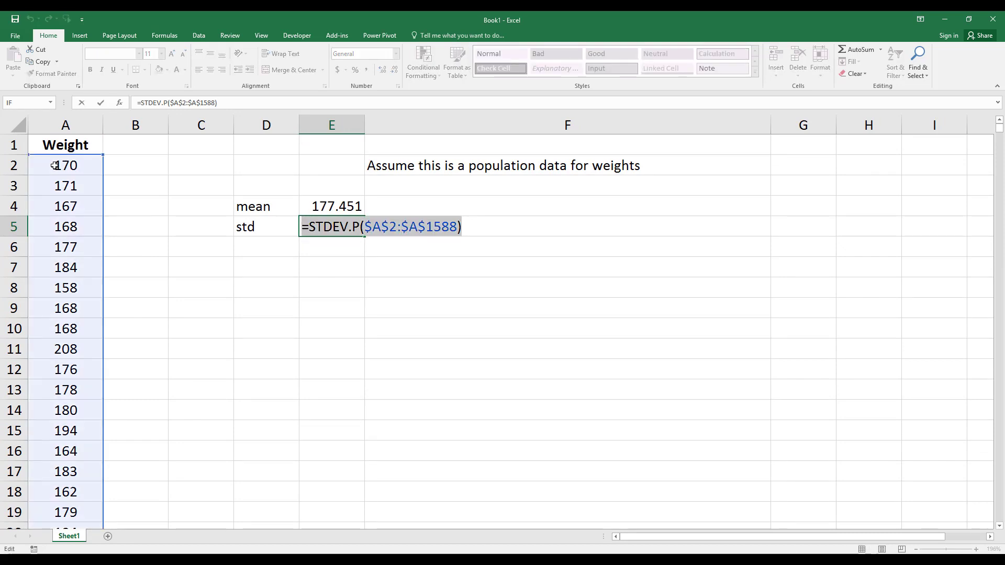
key("Escape")
key("Right")
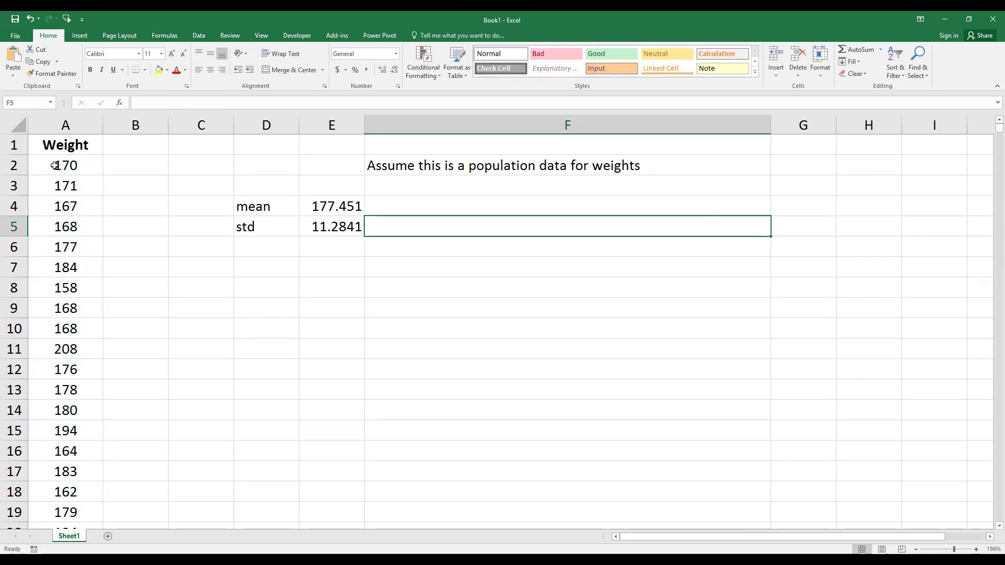
Paste the STDEV.P formula as text in F5 after an apostrophe
type("'")
type("=STDEV.P($A$2:$A$1588)")
key("Return")
key("Up")
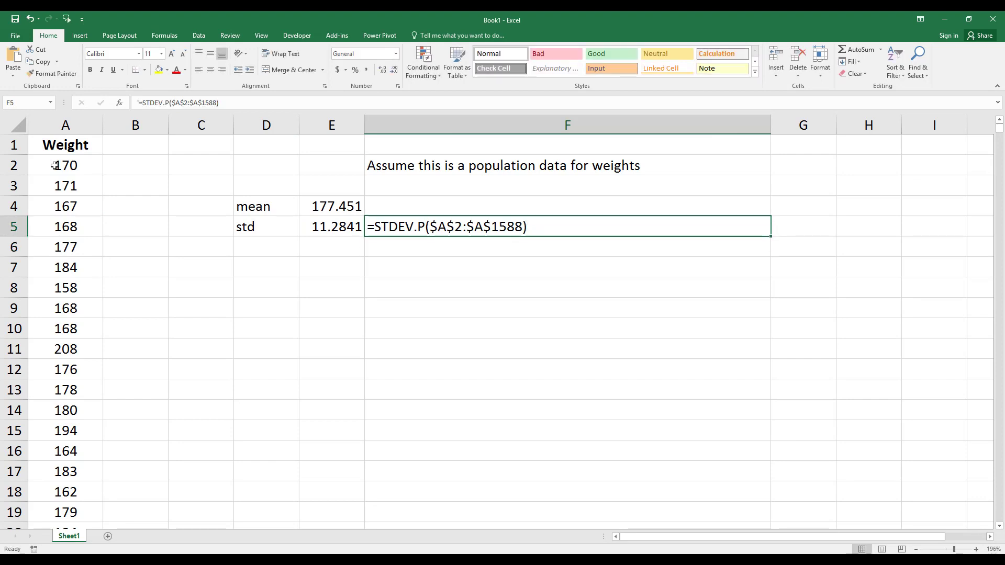
key("Up")
key("Left")
Copy E4's formula and paste it as text =AVERAGE($A$2:$A$1588) in F4
key("F2")
key("Left")
key("ctrl+shift+Left")
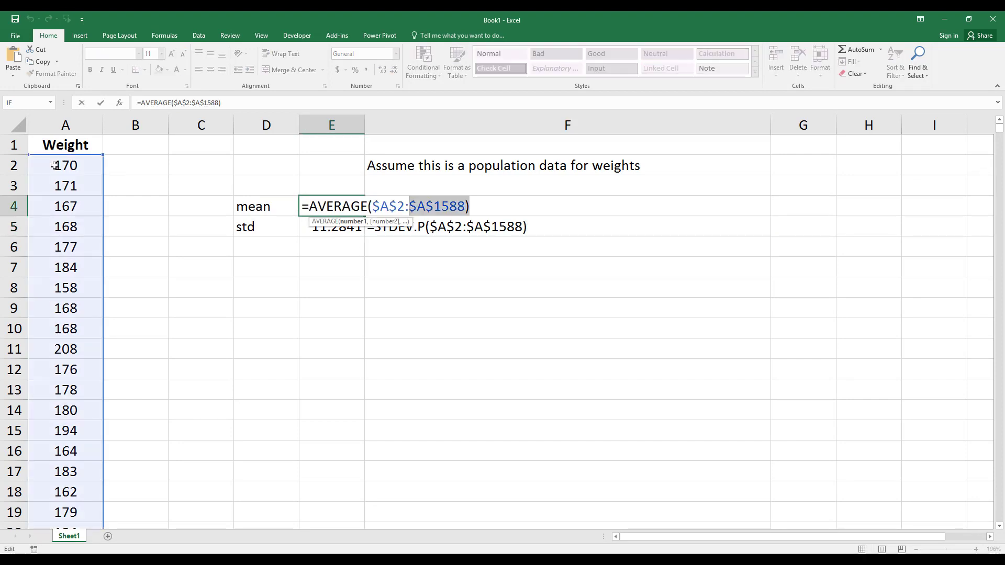
key("shift+Home")
key("Escape")
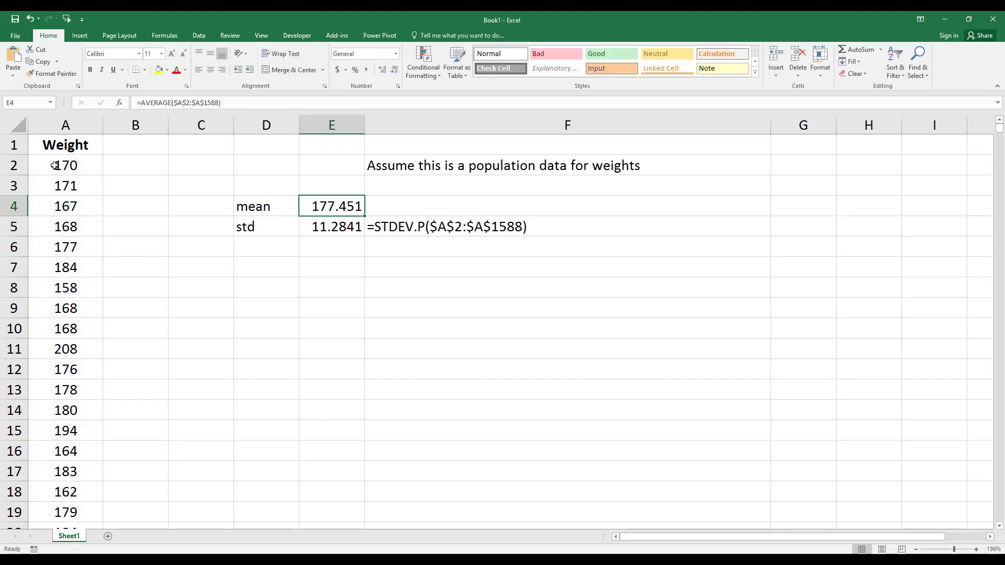
key("Right")
type("'")
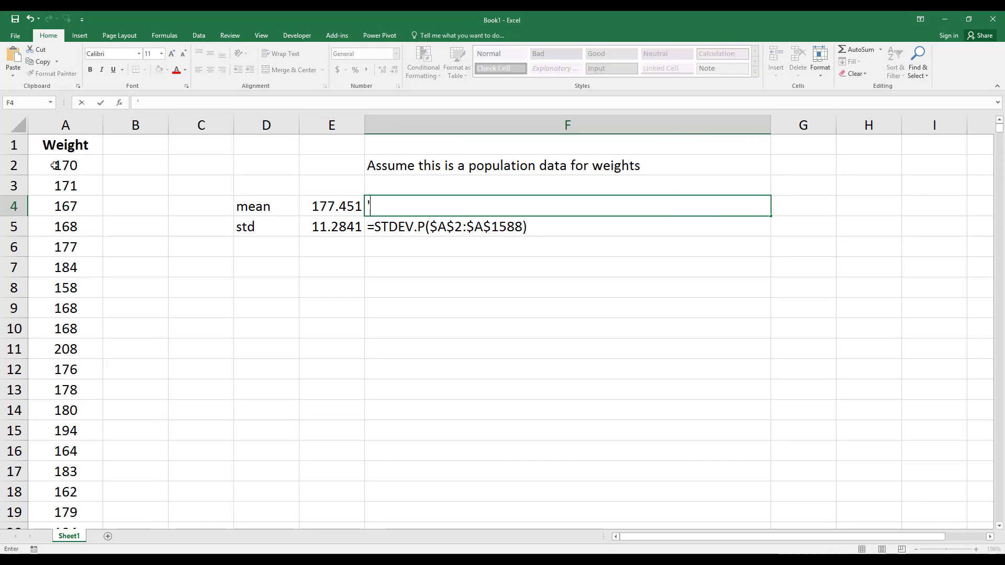
type("=AVERAGE($A$2:$A$1588)")
key("Return")
key("Down")
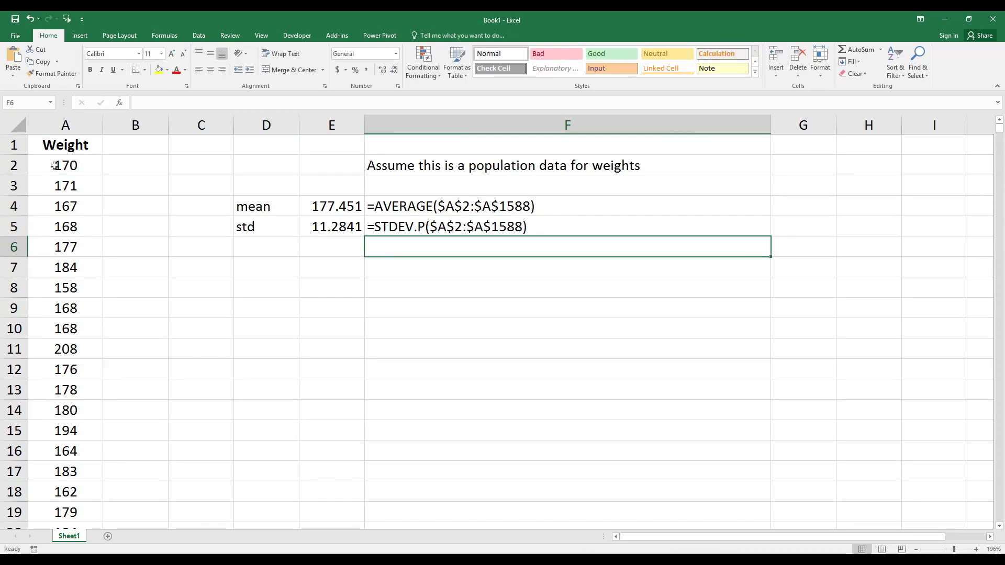
key("Down")
Write 'I want to know the probability of picking somebody who weighs less' in F7 and 'than 150 pounds' in F8
type("I want to")
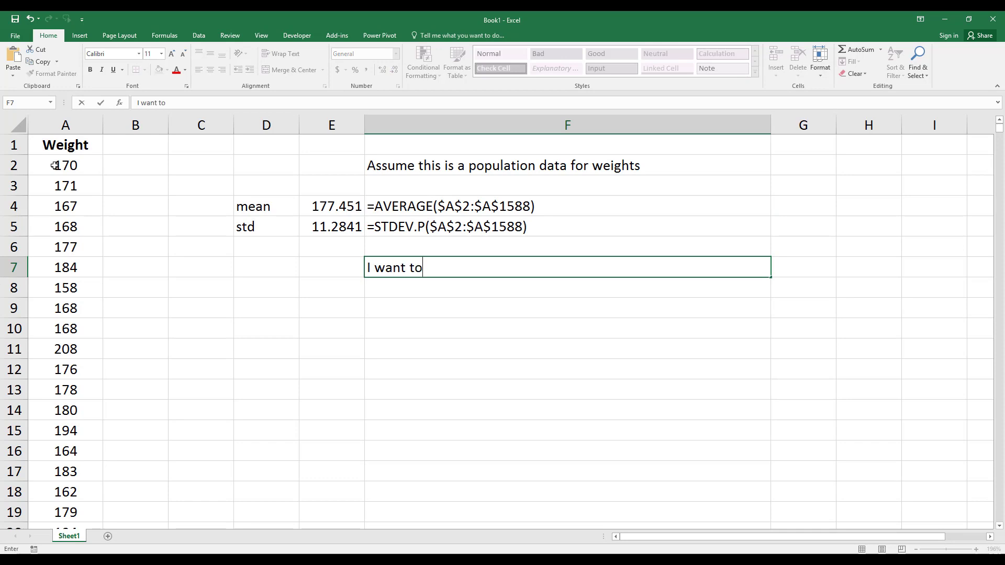
type(" know the pr")
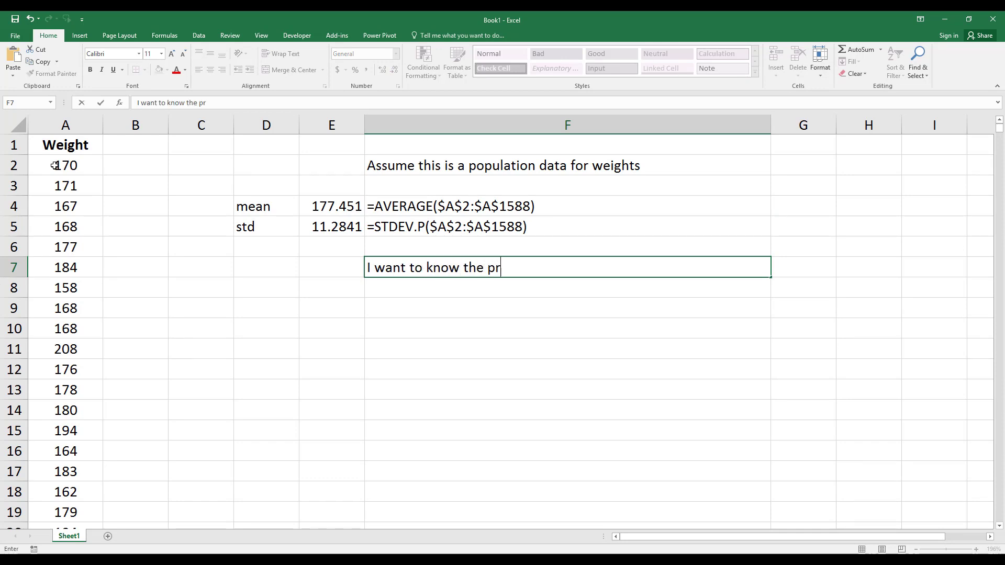
type("obability o")
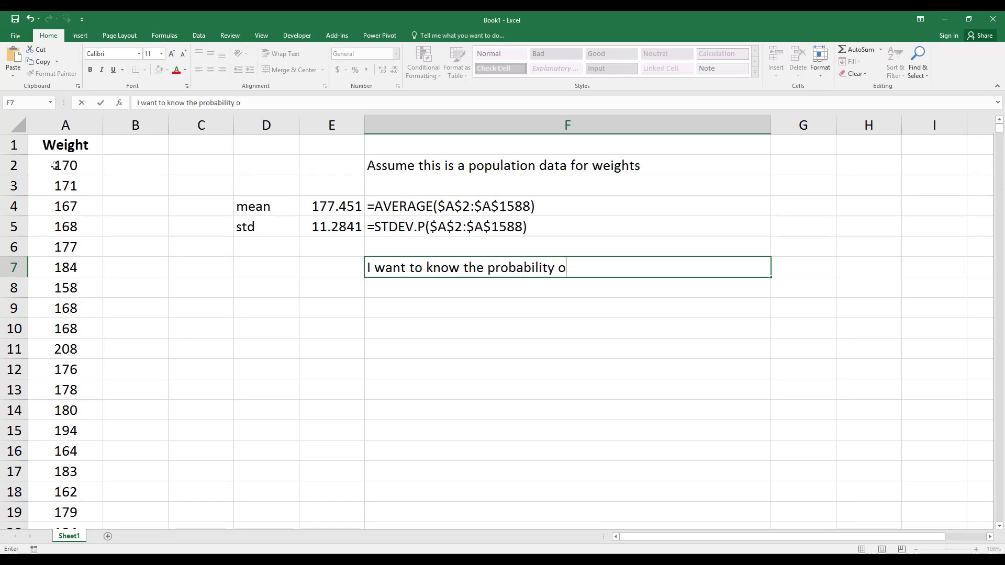
type("f")
type(" picking somebo")
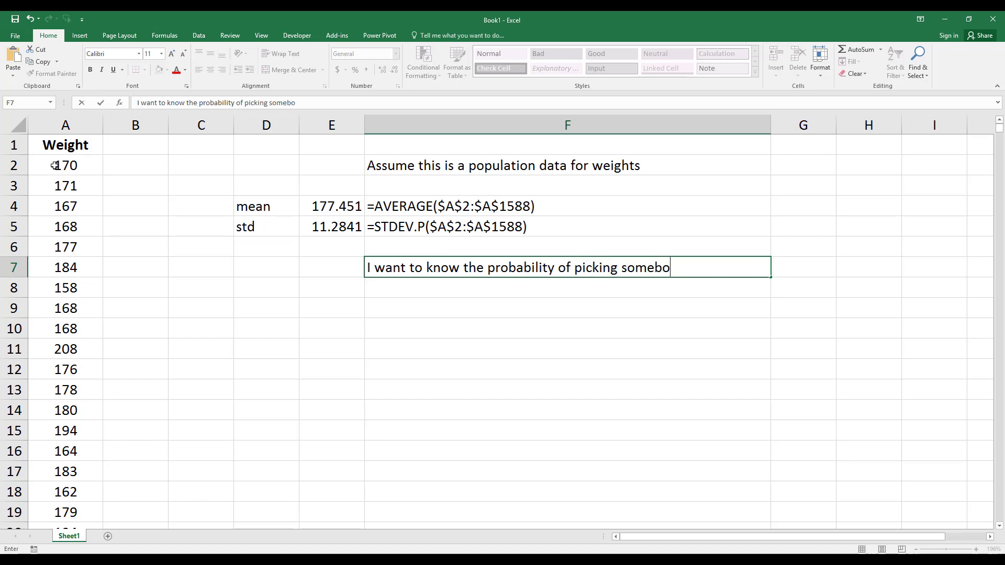
type("dy who")
type("weights")
key("BackSpace")
key("BackSpace")
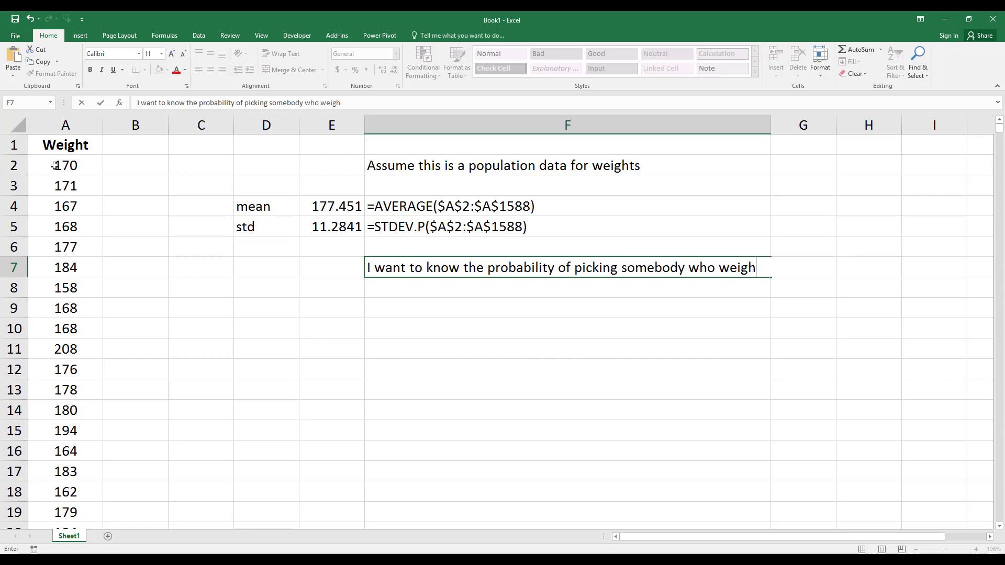
type("s less")
key("Return")
type("than")
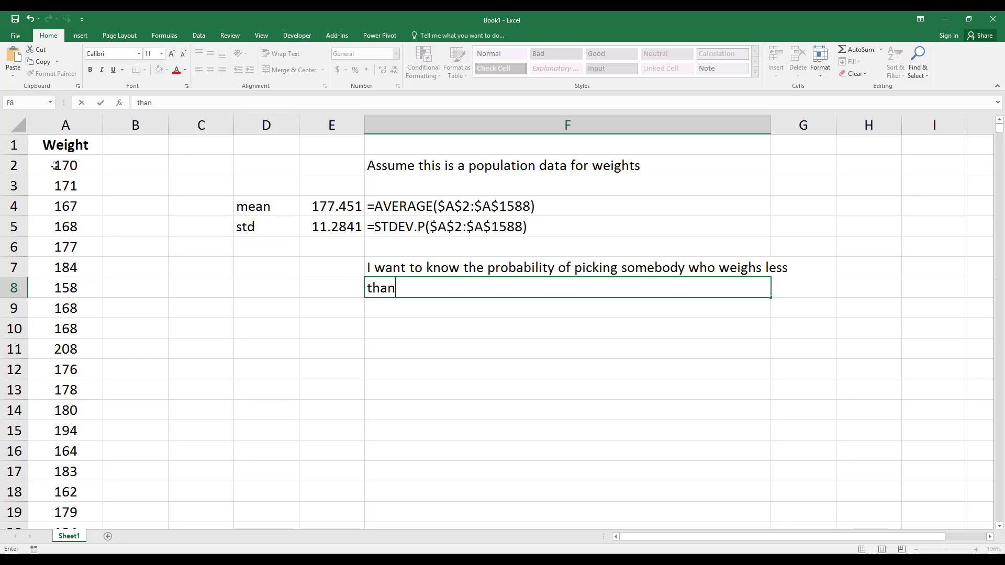
type(" 150 p")
type("ounds")
key("Return")
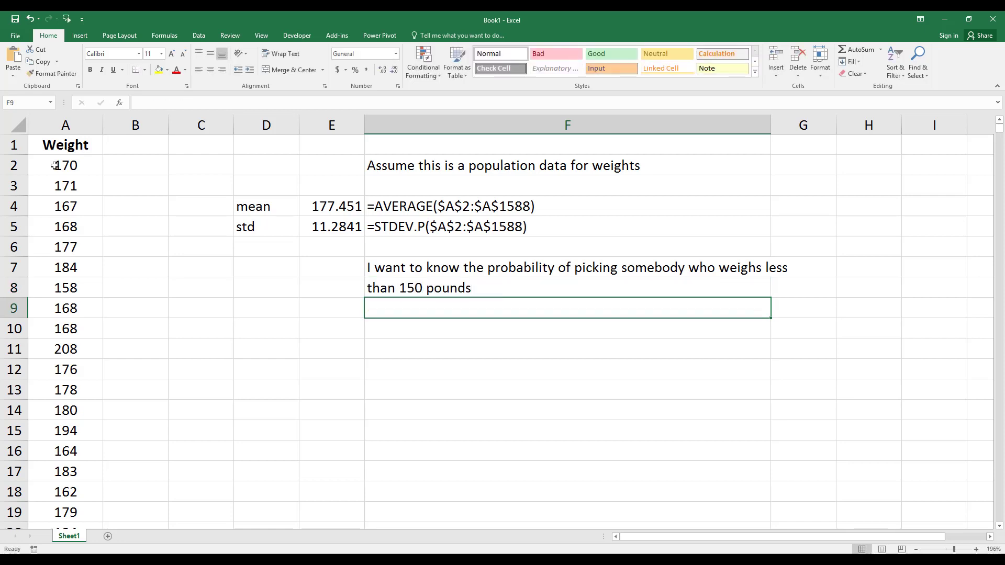
key("Left")
key("Left")
key("Up")
key("Up")
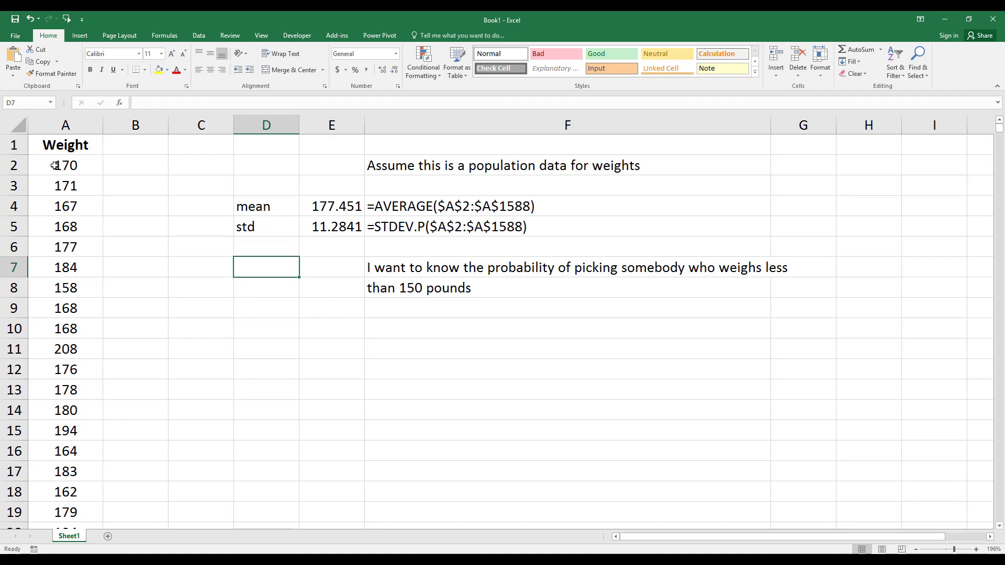
Enter the label 'P(x < 150)' in D7
type("P(")
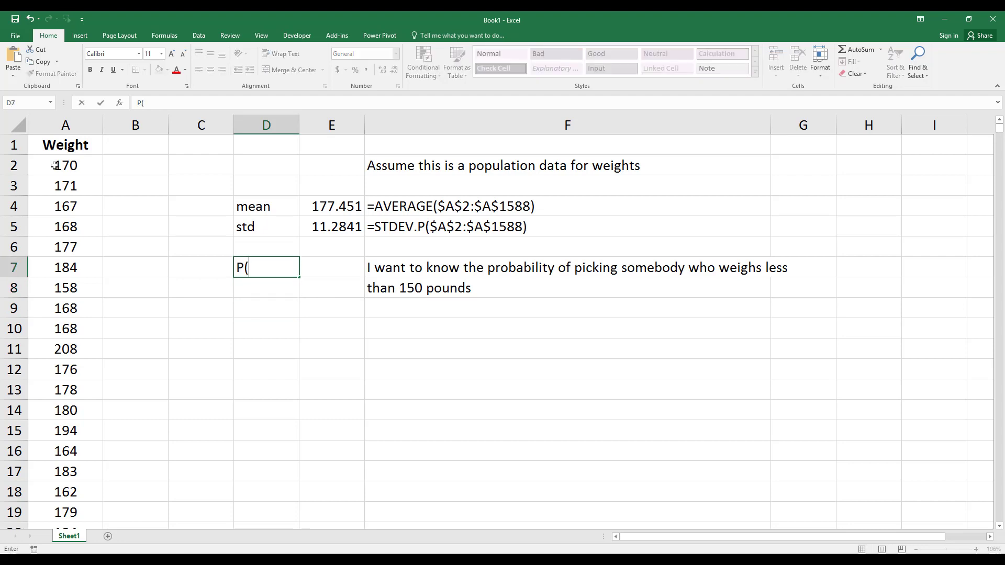
type("x < 150")
type(")")
key("Return")
key("Right")
key("Up")
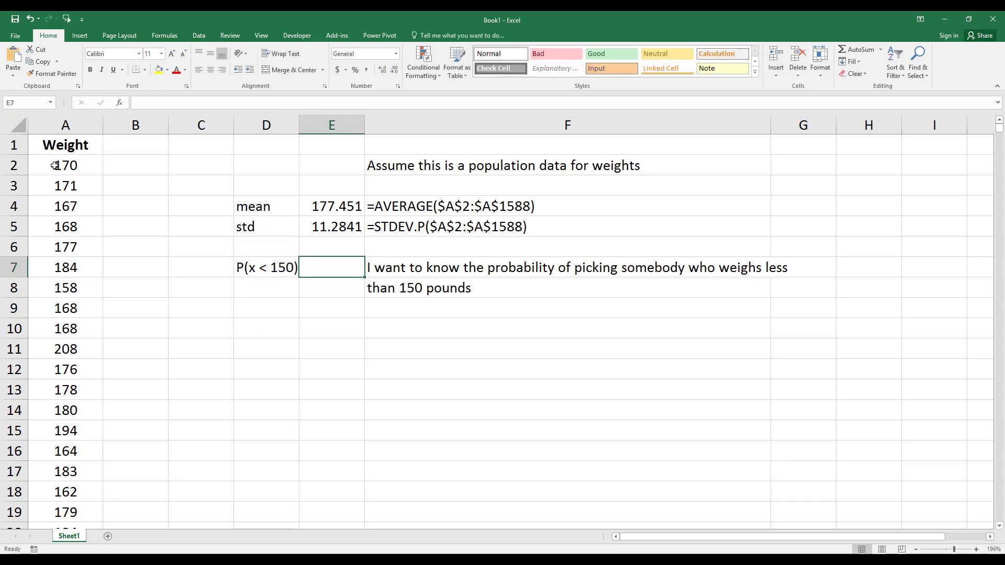
Delete the question text from F7 and F8
key("Right")
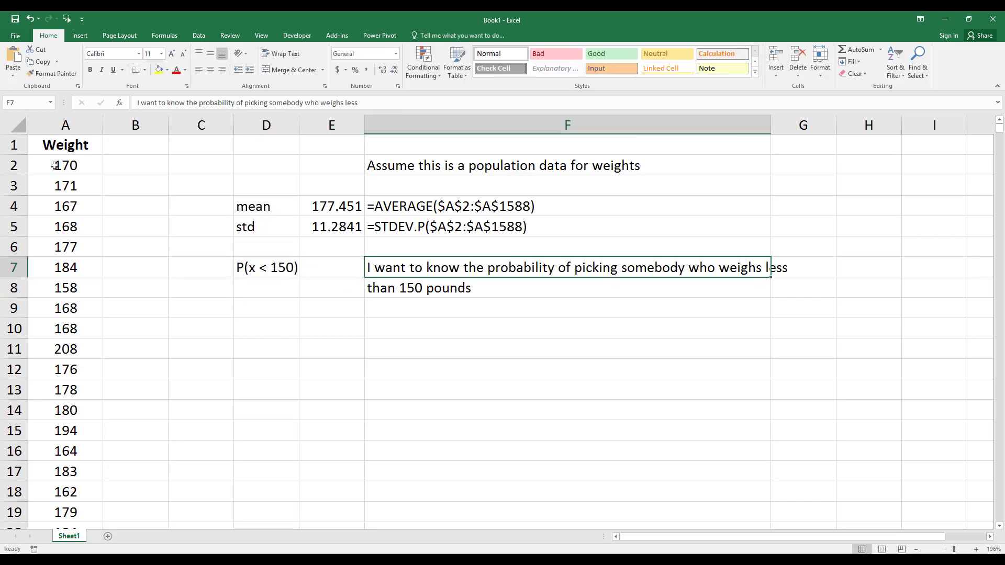
key("Delete")
key("Down")
key("Delete")
key("Up")
key("Left")
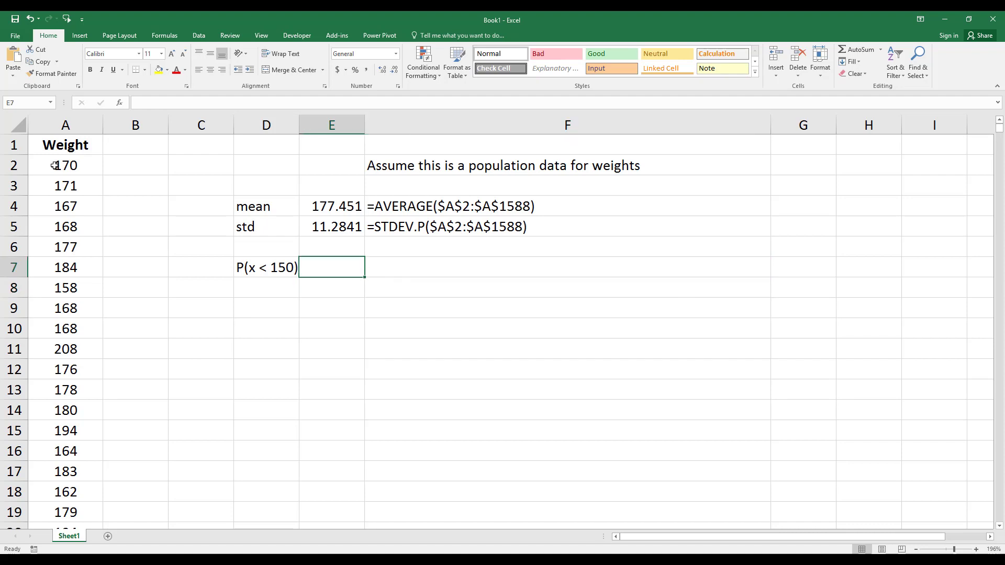
Enter =NORM.DIST(150,E4,E5,TRUE) in E7, returning 0.00749
type("=no")
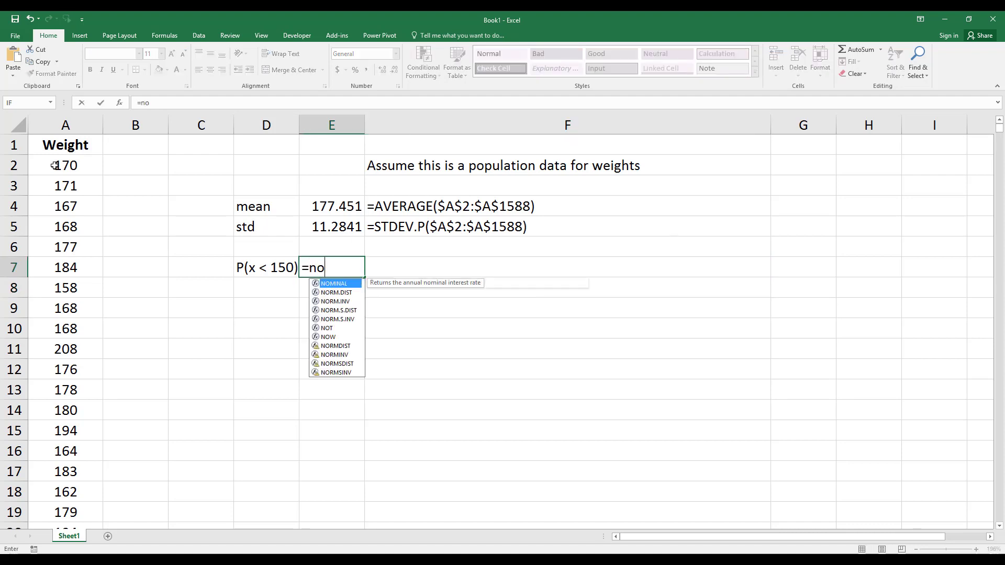
type("r")
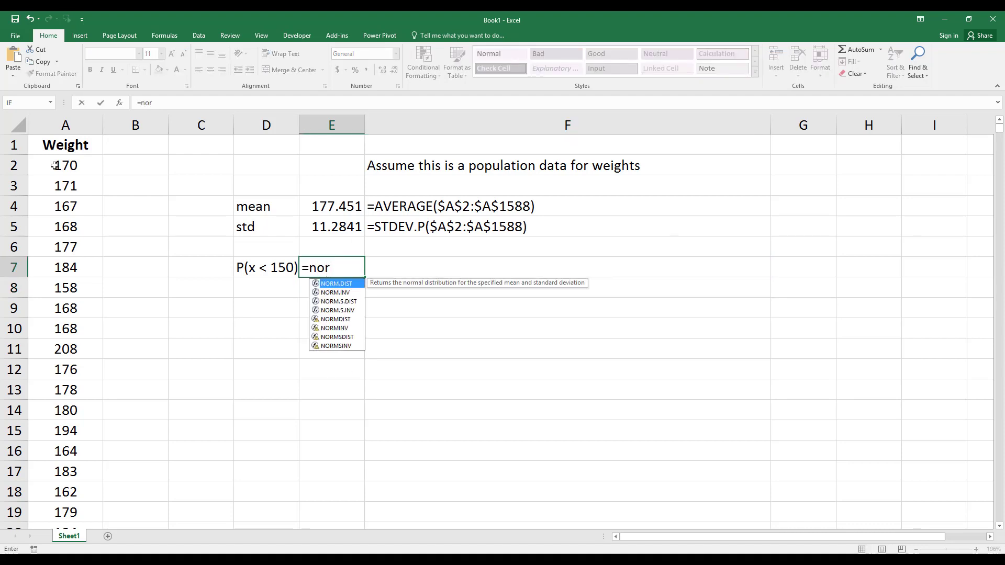
key("Tab")
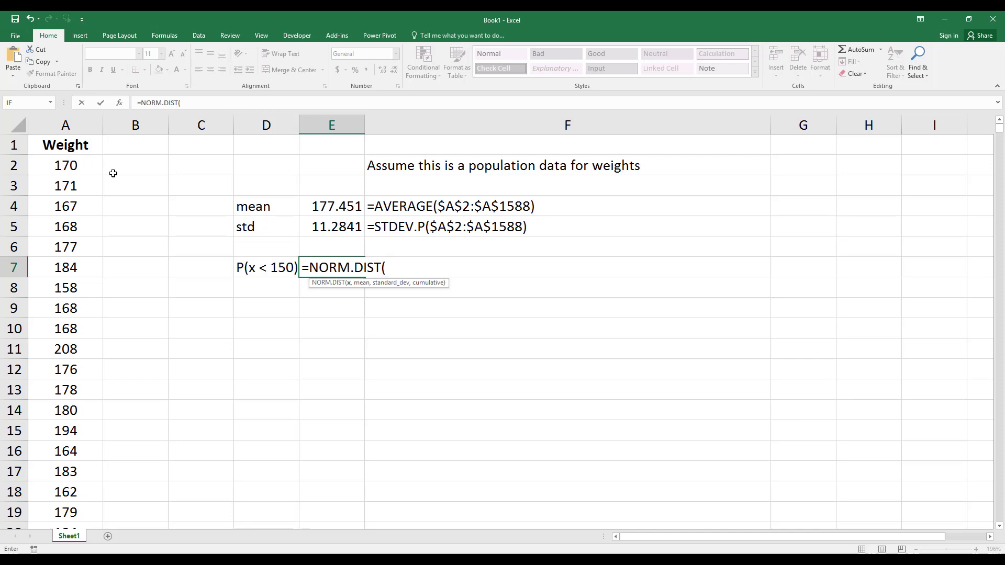
type("150")
type(",")
left_click(339, 207)
type(",")
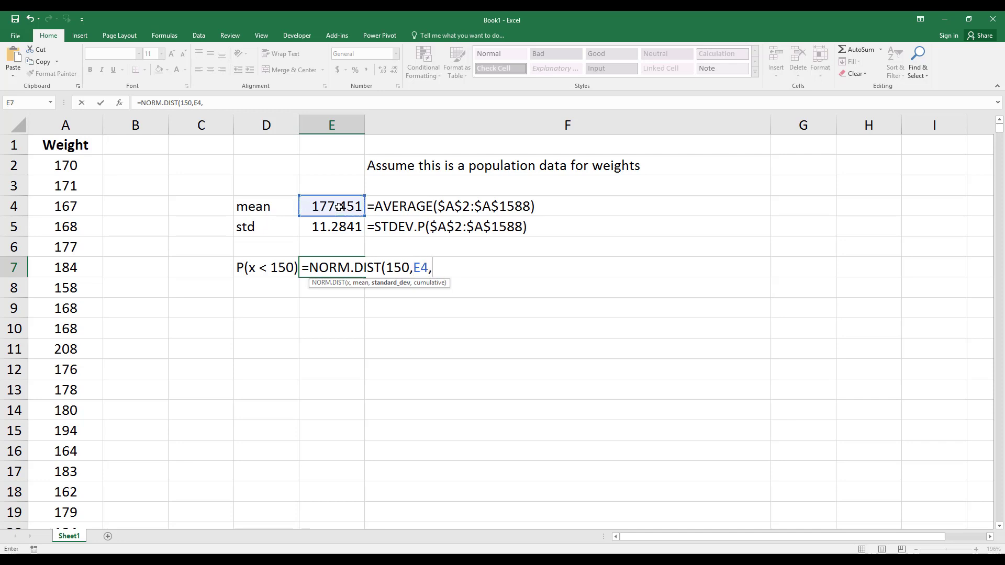
left_click(349, 225)
type(",")
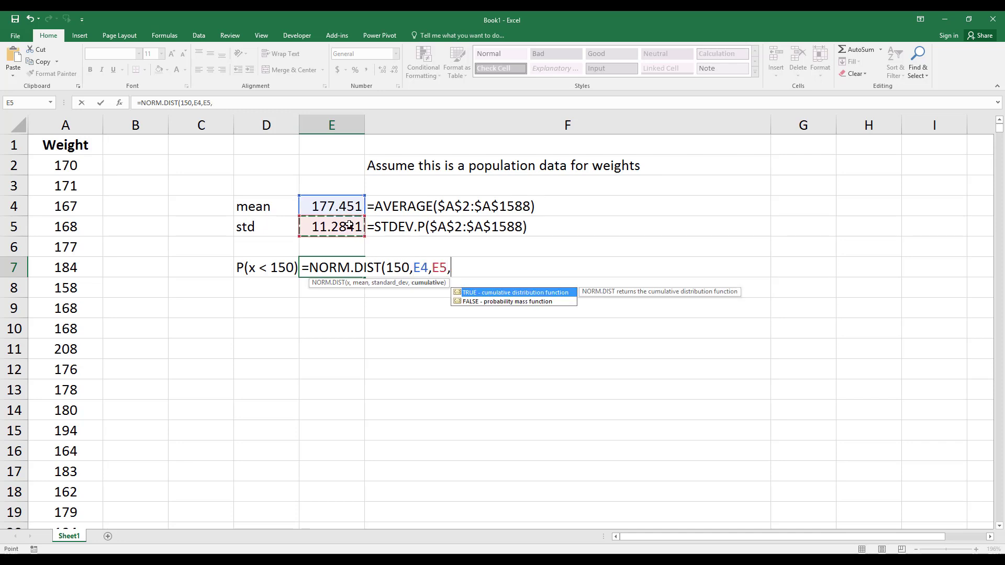
type("TRUE)")
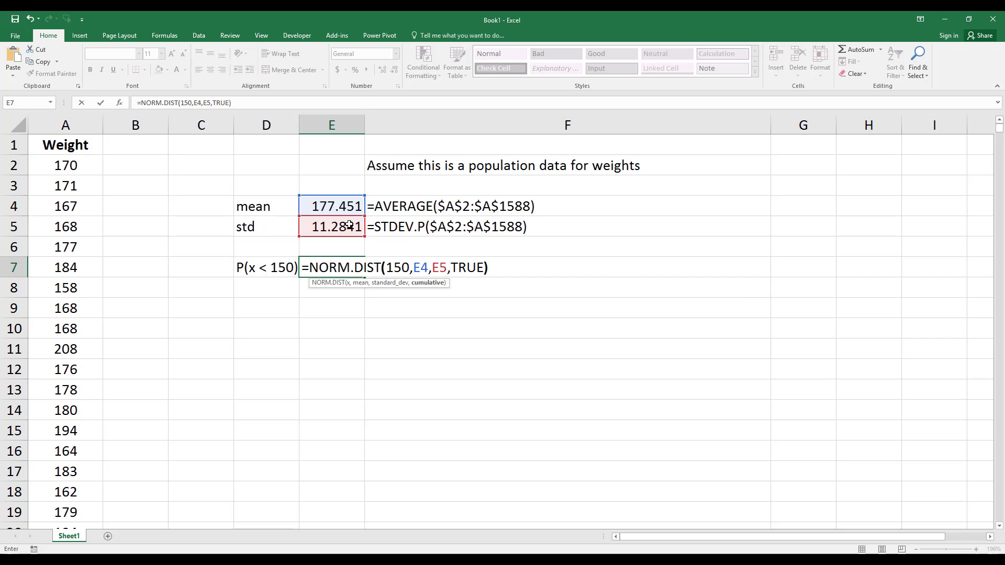
key("Return")
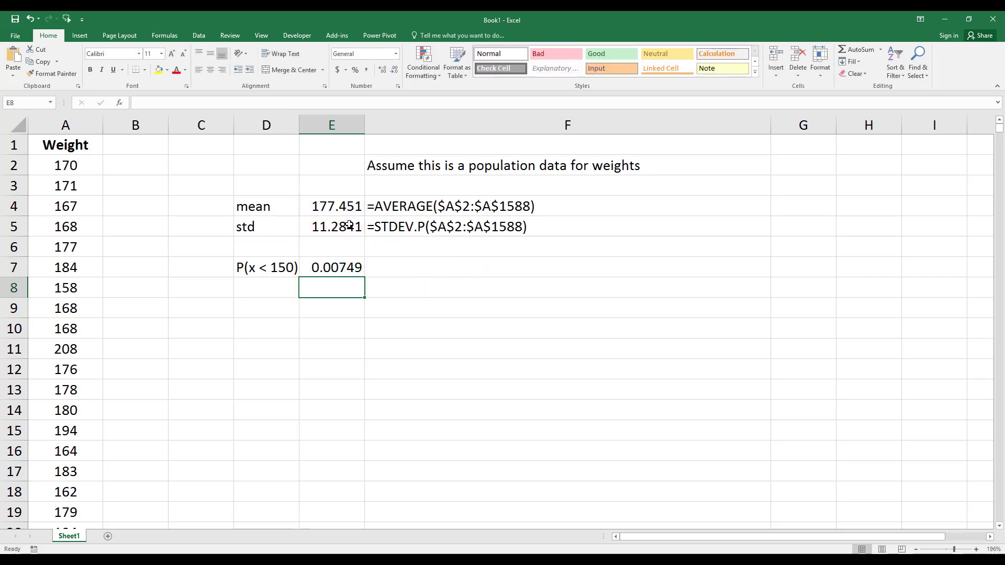
Copy E7's NORM.DIST formula and paste it as text in F7
key("Up")
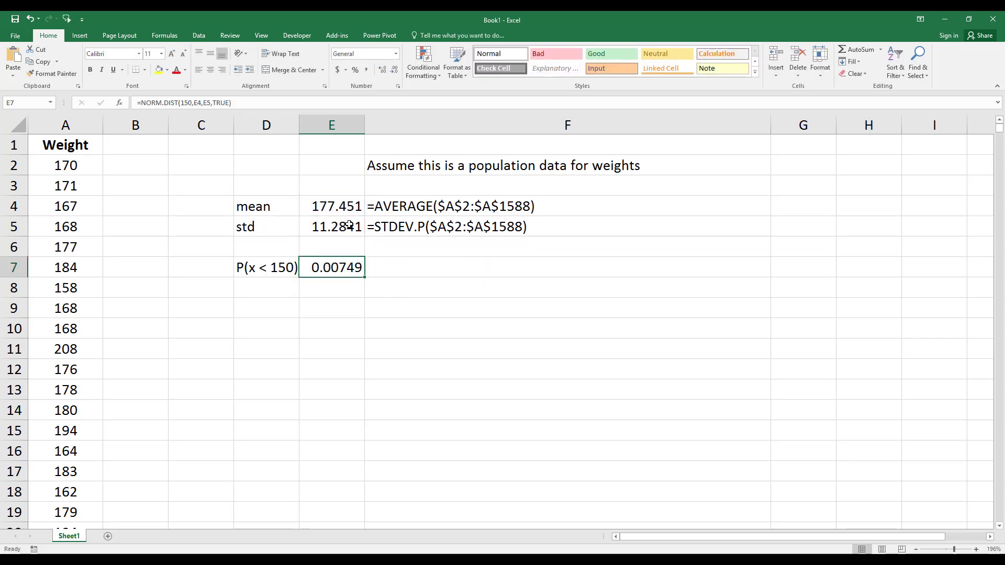
key("F2")
key("ctrl+shift+Left")
key("shift+Home")
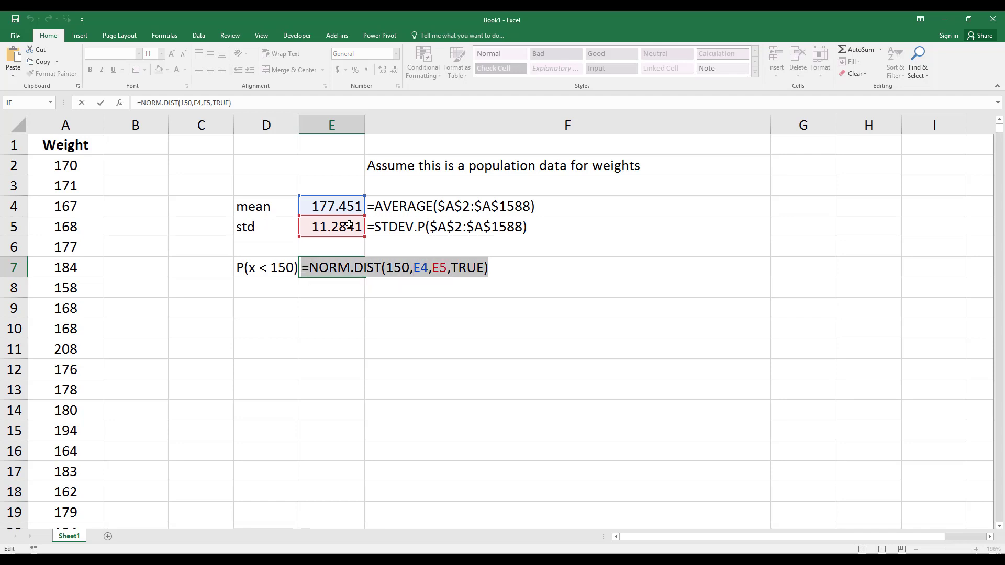
key("Escape")
key("Right")
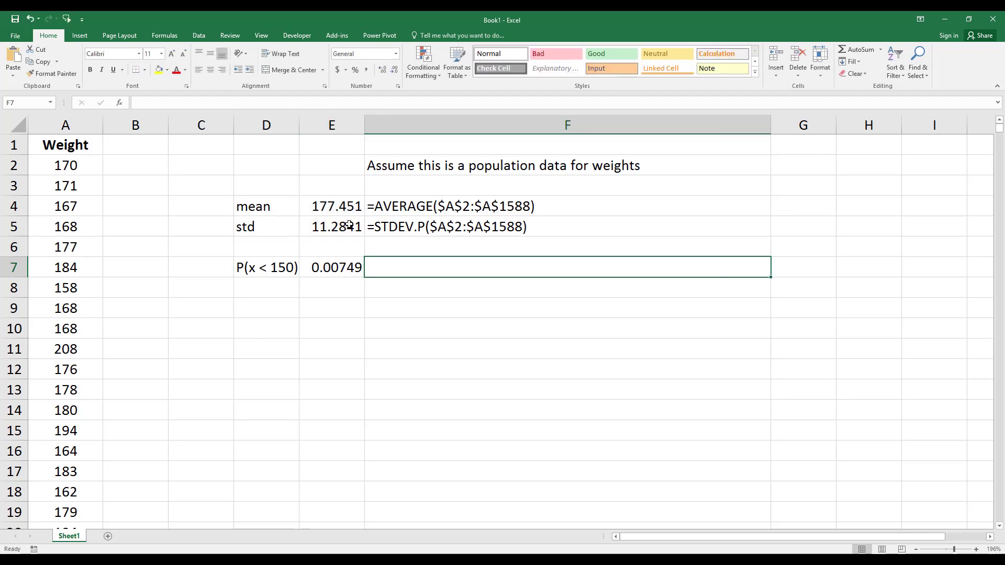
type("'")
key("ctrl+v")
key("Return")
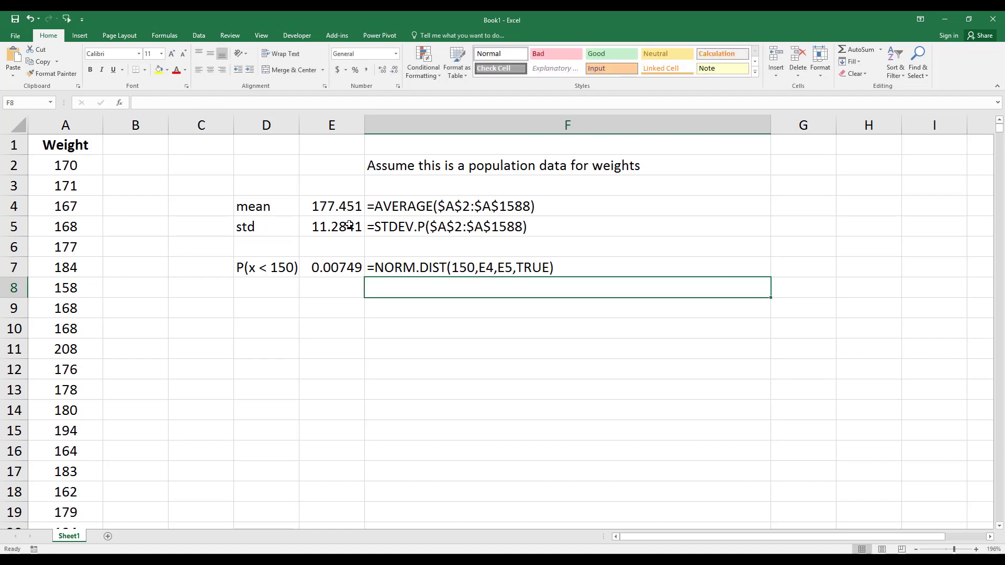
key("Left")
key("Right")
key("Down")
Type 'How about greater than 185 pounds?' in F9 and the label 'P(x > 185)' in D8
type("How about")
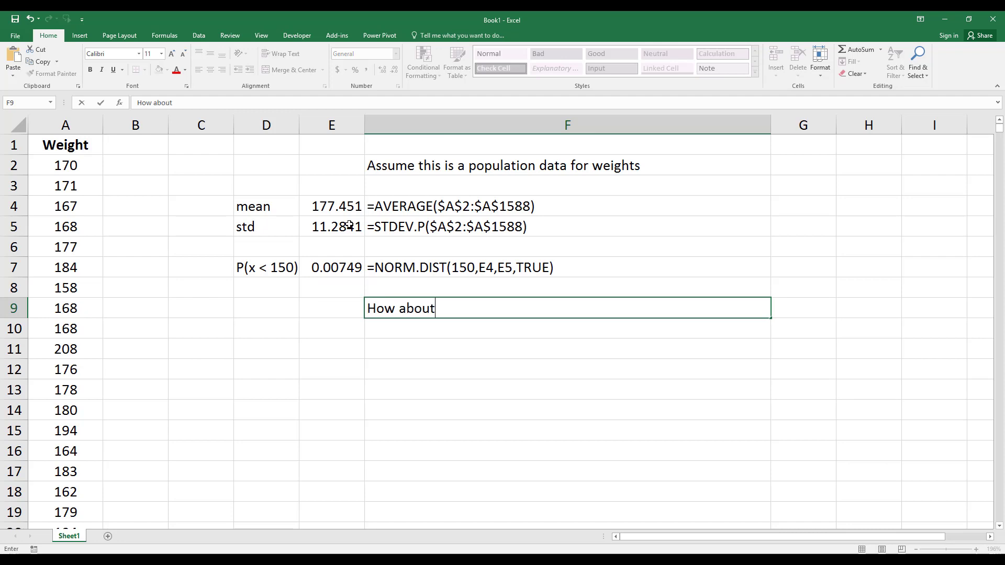
type(" gr")
type("eater than ")
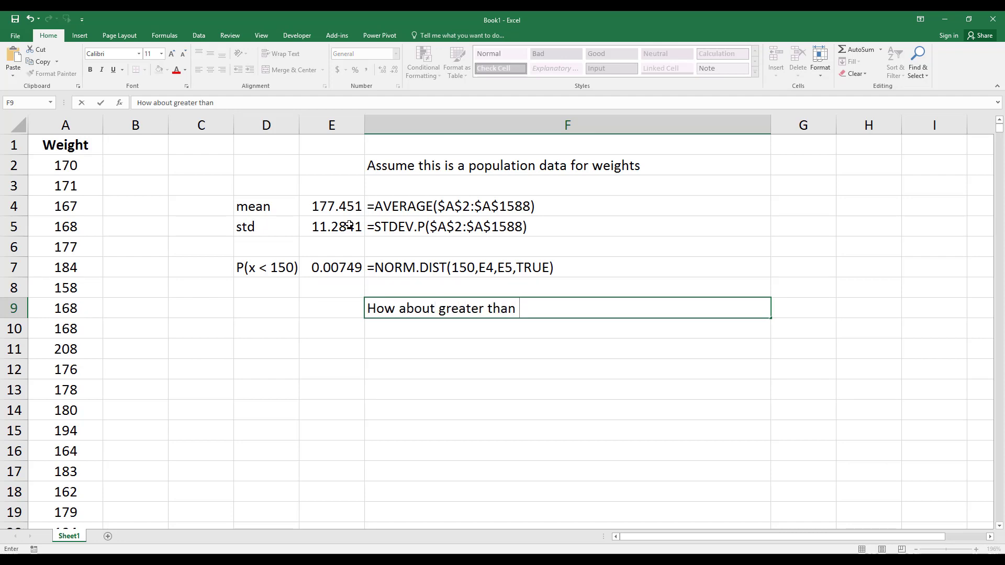
type("185 pou")
type("nds?")
key("Return")
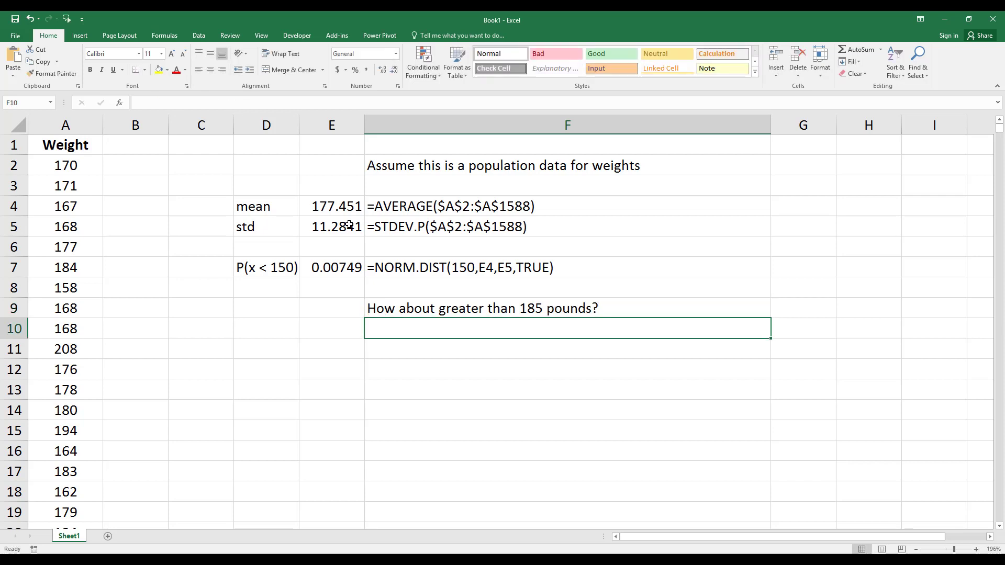
key("Left")
key("Up")
key("Left")
key("Up")
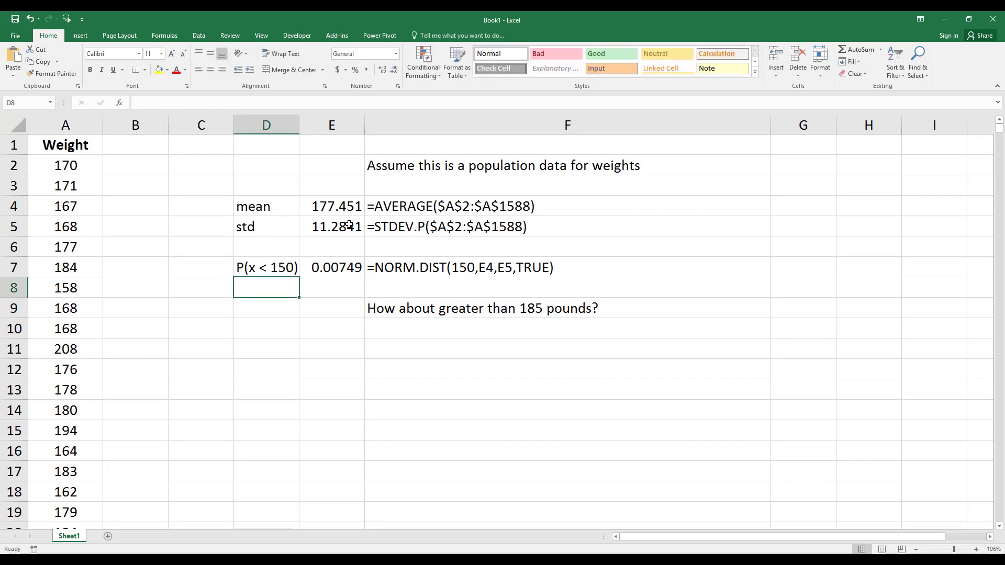
type("P(x ")
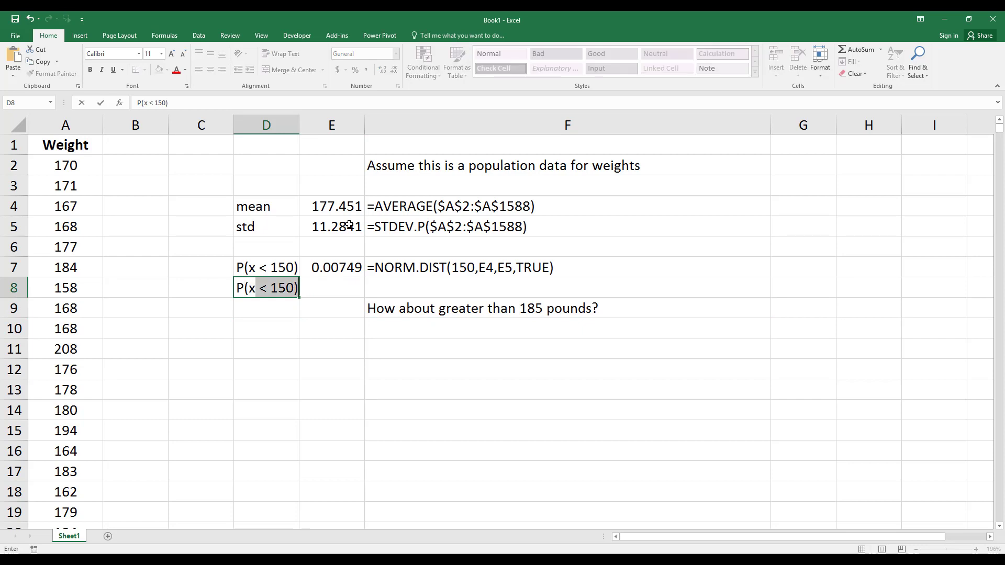
type("> 185")
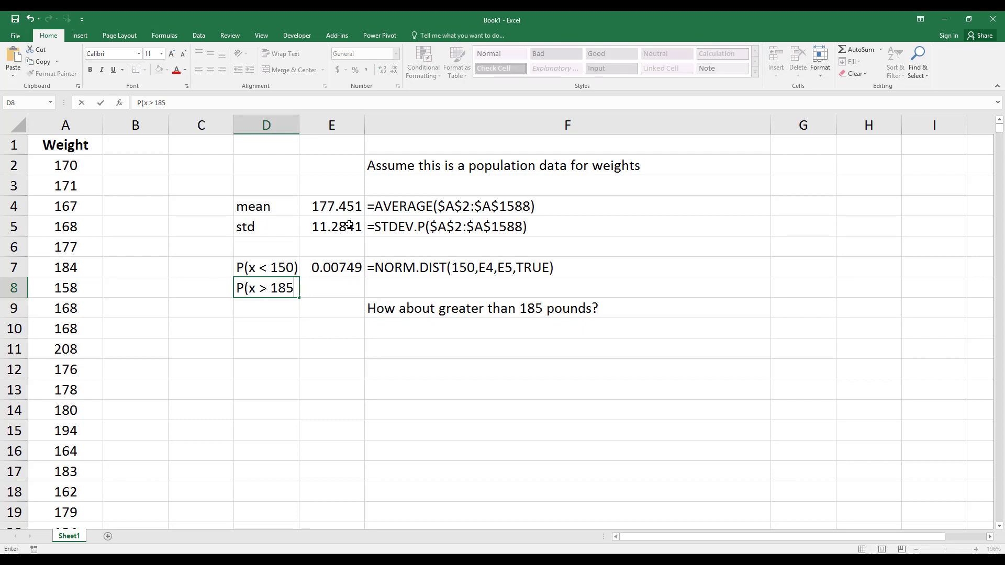
type(")")
key("Return")
Enter =1-NORM.DIST(185,E4,E5,TRUE) in E8, returning 0.25175
key("Up")
key("Right")
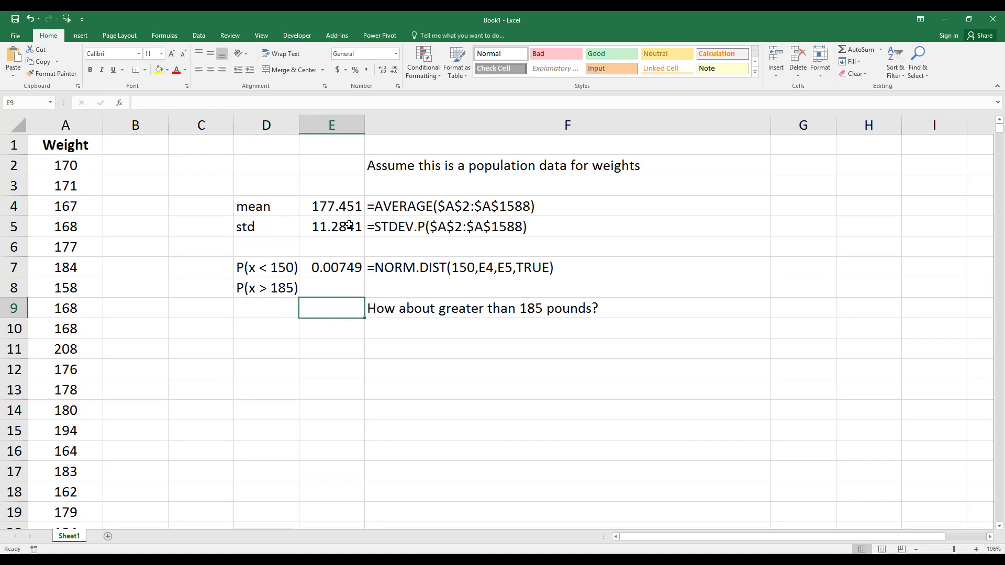
type("=")
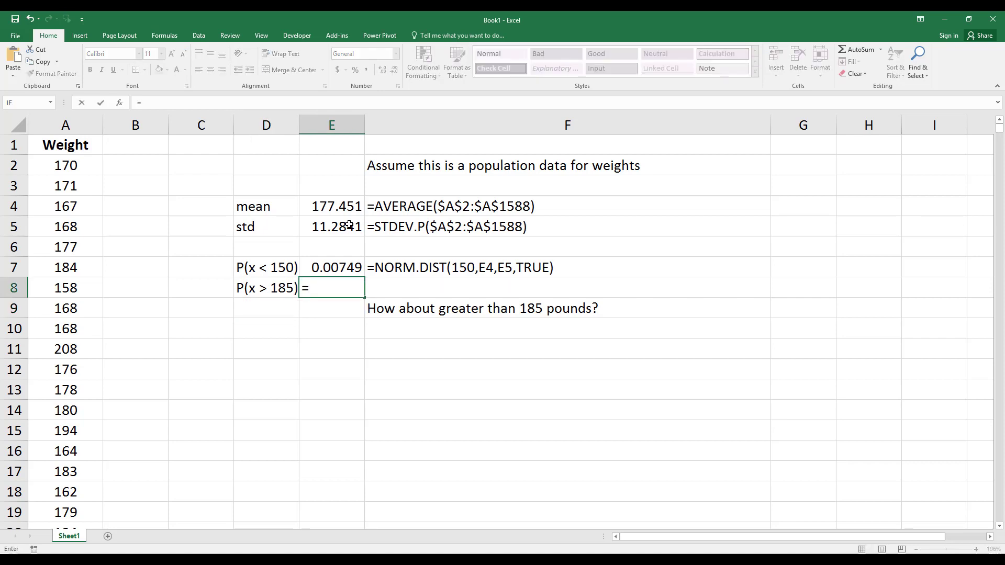
type("1")
type("-norm")
key("Tab")
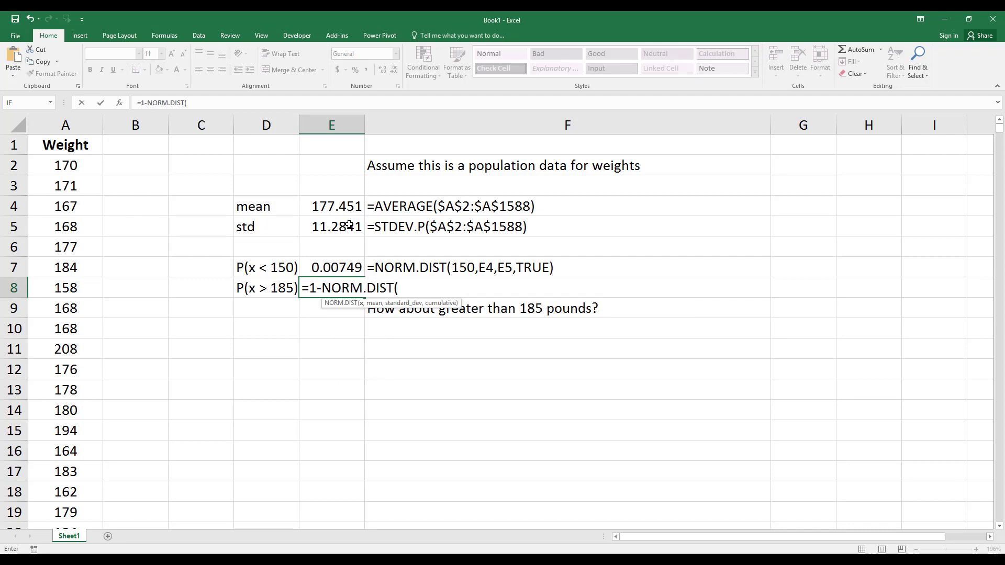
type("185")
type(",")
left_click(342, 205)
type(",")
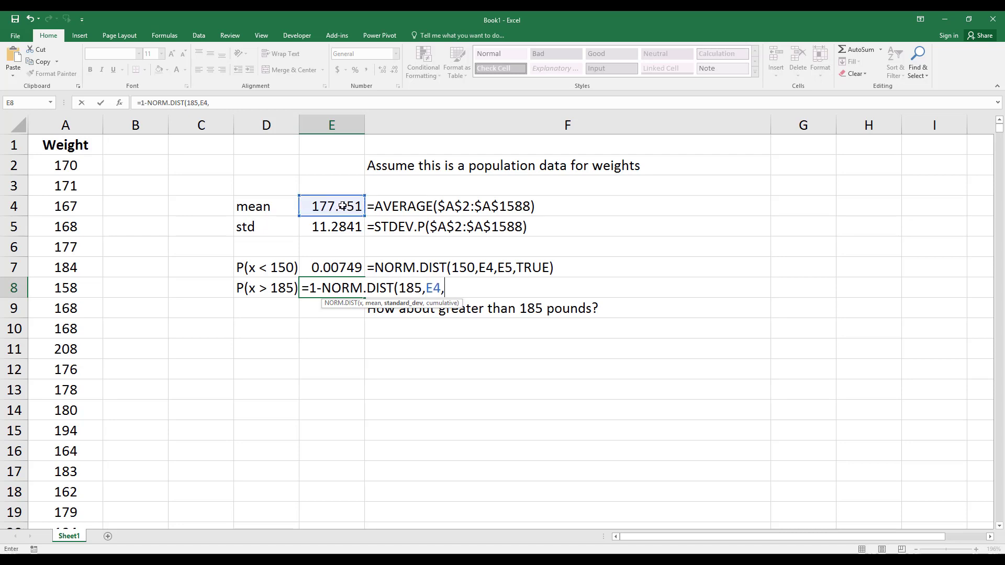
left_click(342, 226)
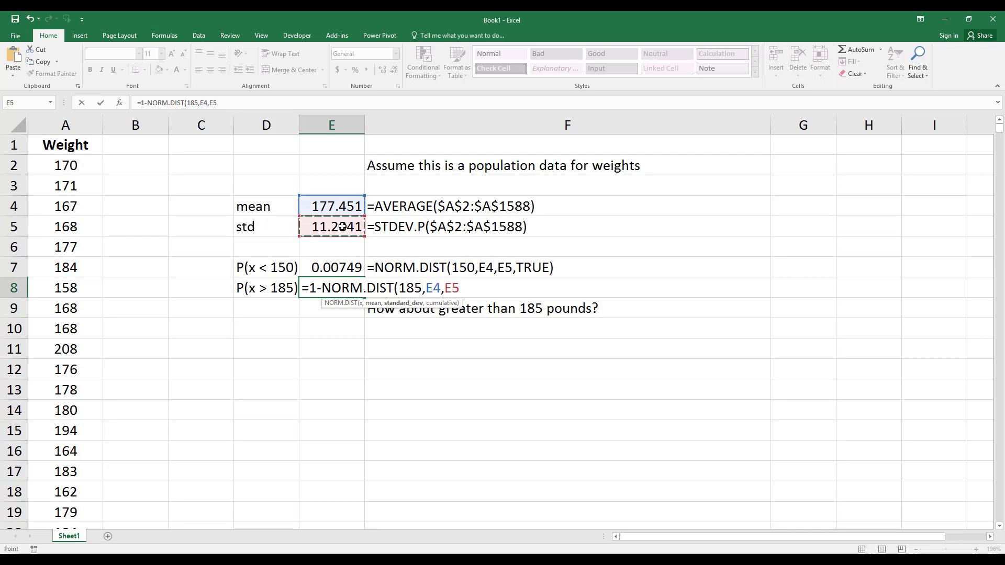
type(",TRUE)")
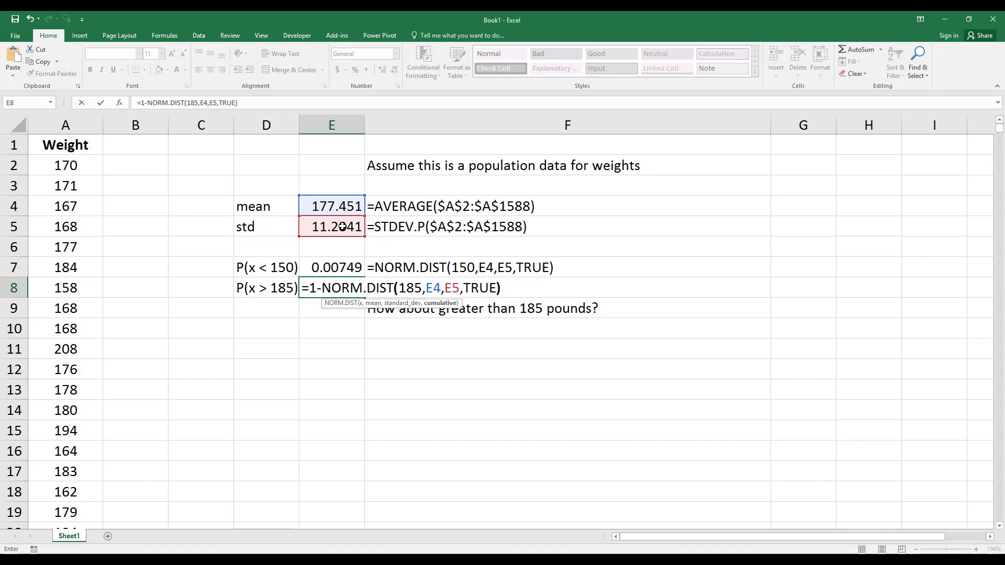
key("Return")
Paste E8's formula as text in F8 and clear the old question from F9
key("Up")
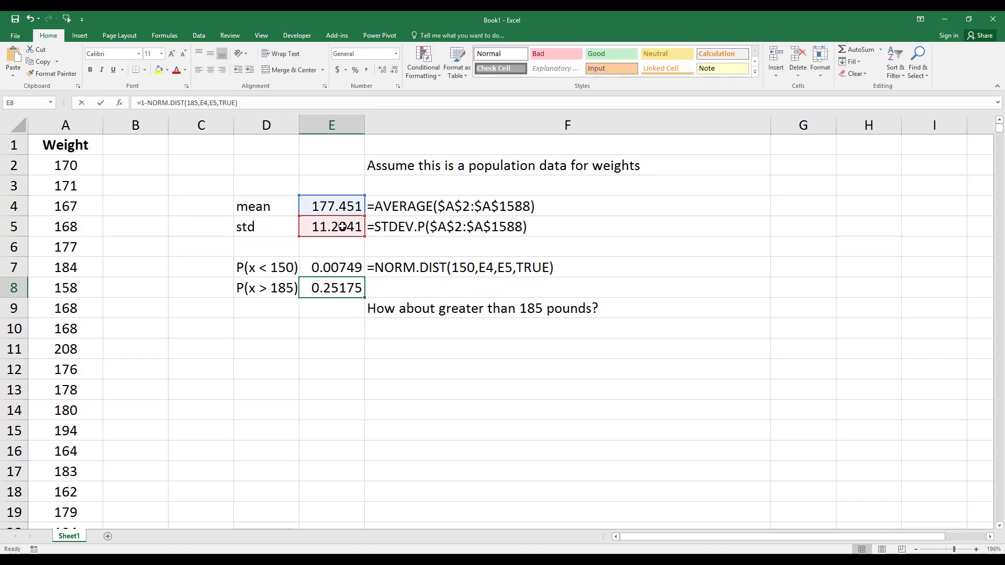
key("F2")
key("ctrl+shift+Left")
key("shift+Home")
key("ctrl+c")
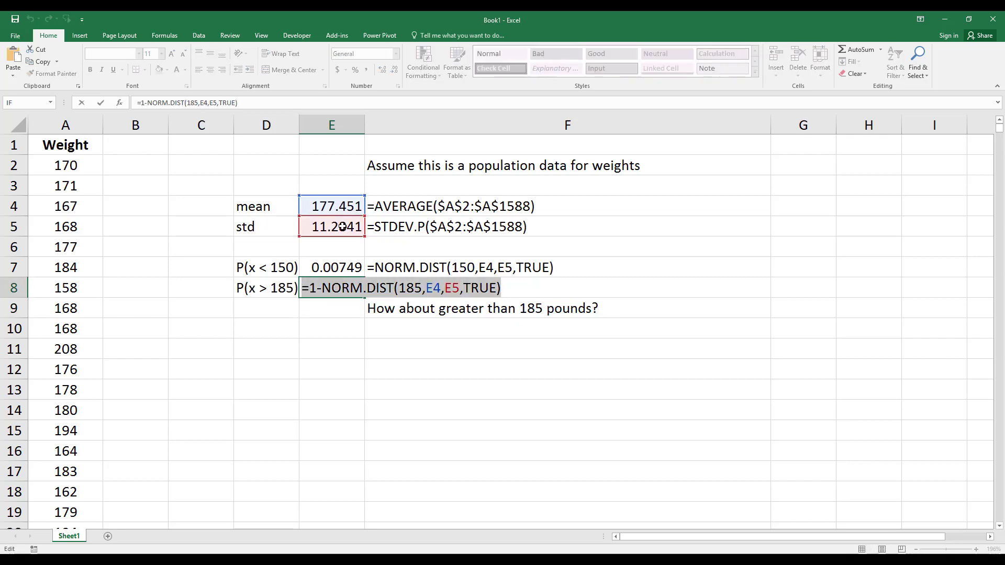
key("Escape")
key("Right")
type("'")
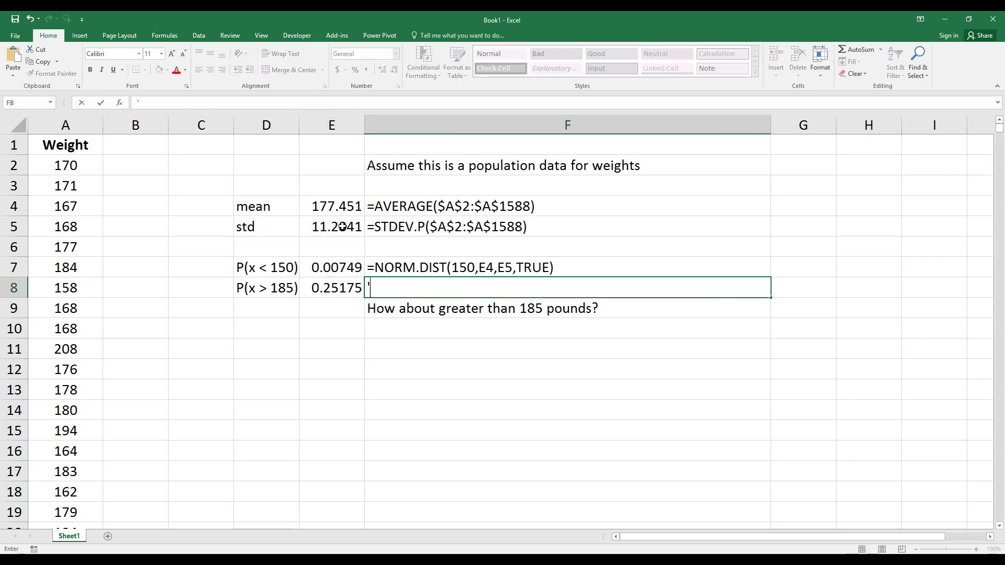
key("ctrl+v")
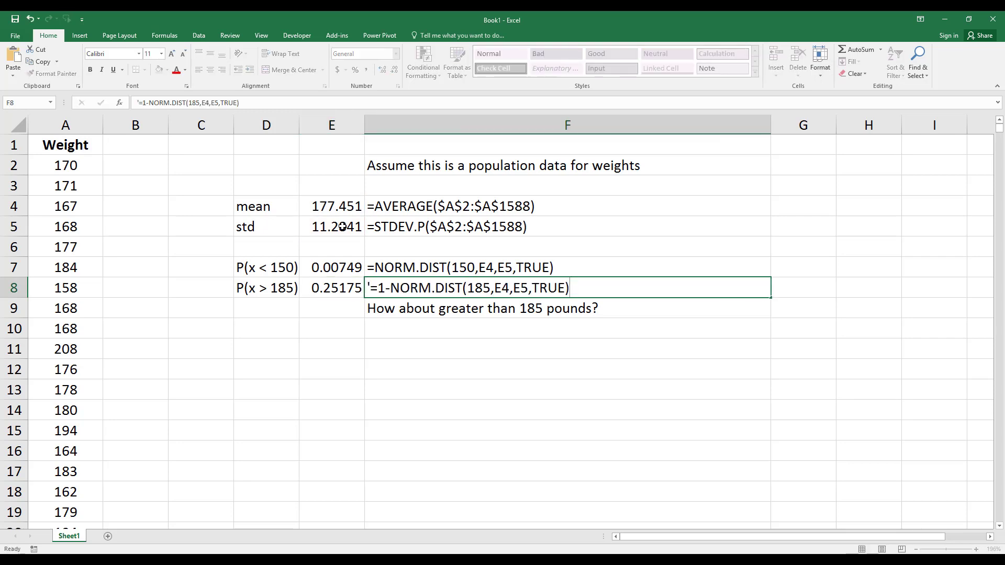
key("Return")
key("Delete")
key("Down")
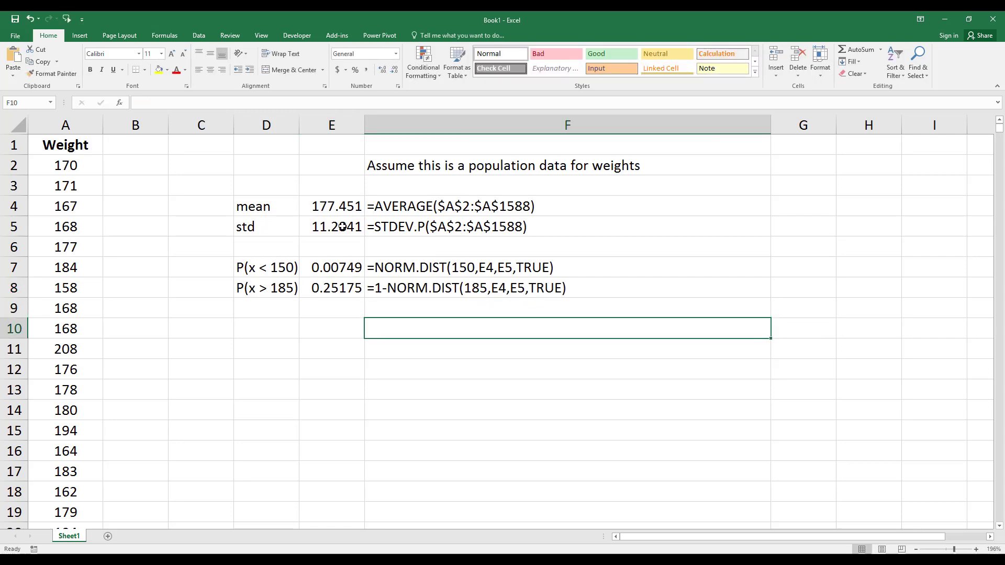
Type 'How about between 150 and 185 pounds?' in F10, label D9 'P(150 < x < 185)', and widen column D
type("How about ")
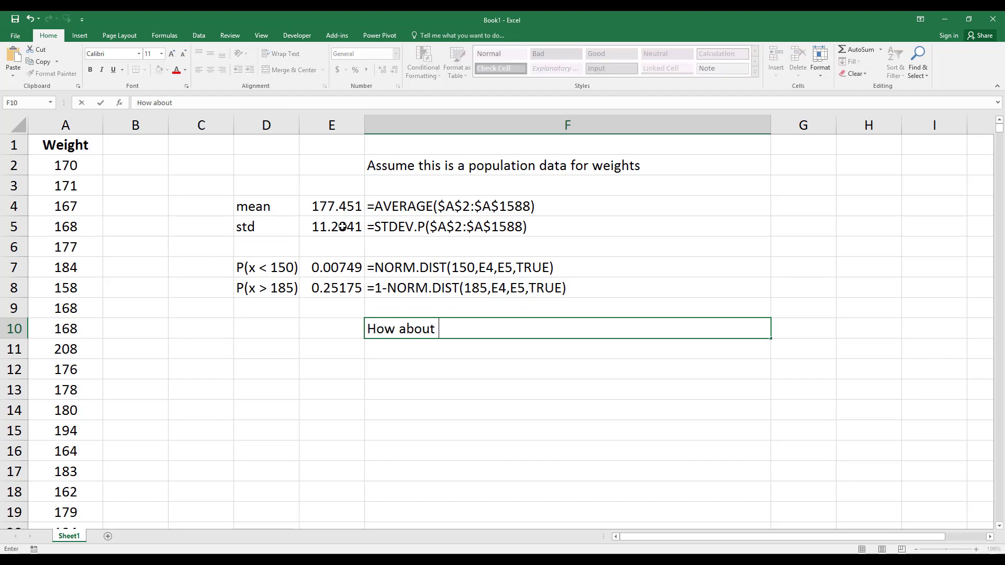
type("between")
type(" 150 and ")
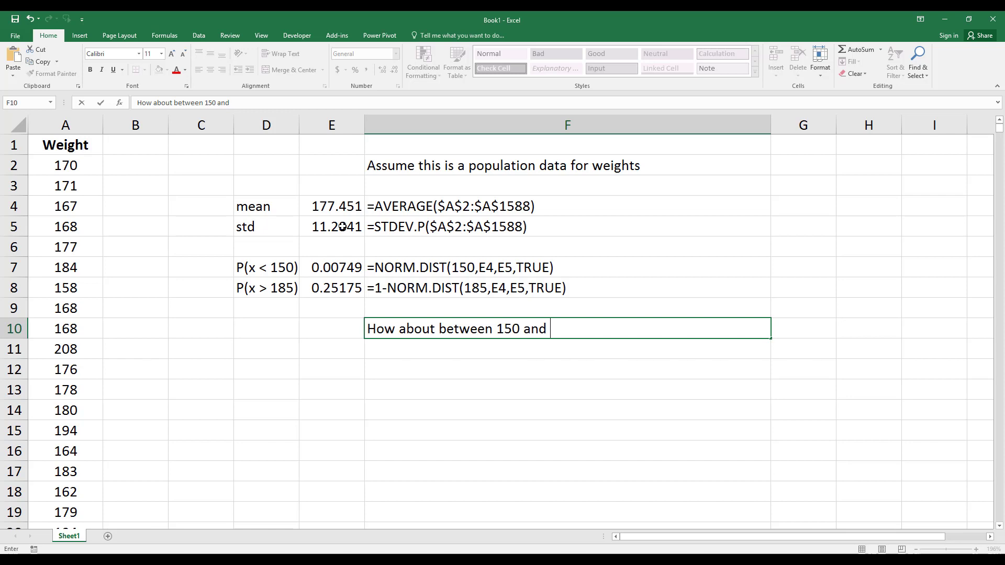
type("185 pou")
type("nds?")
key("Return")
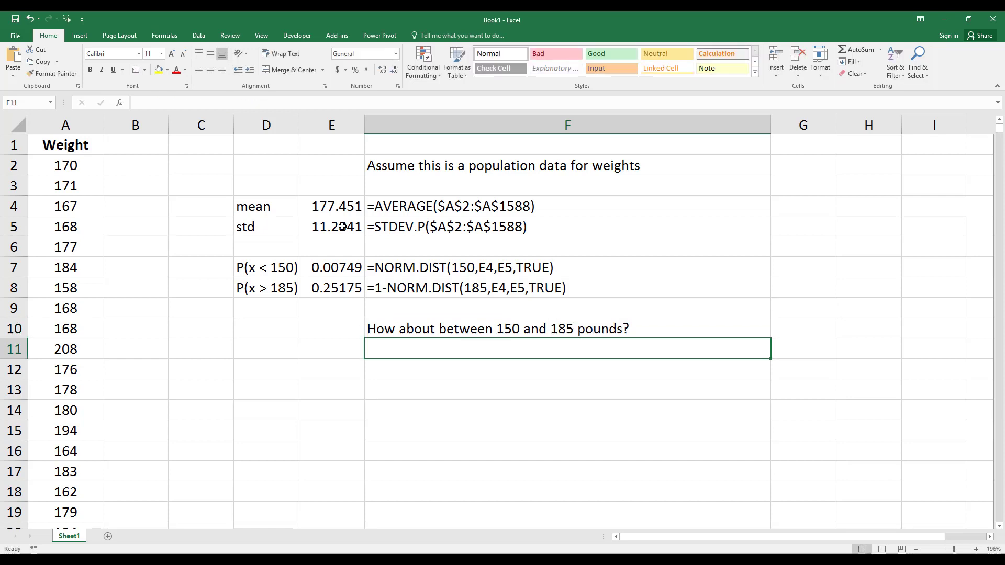
key("Left")
key("Left")
key("Up")
key("Up")
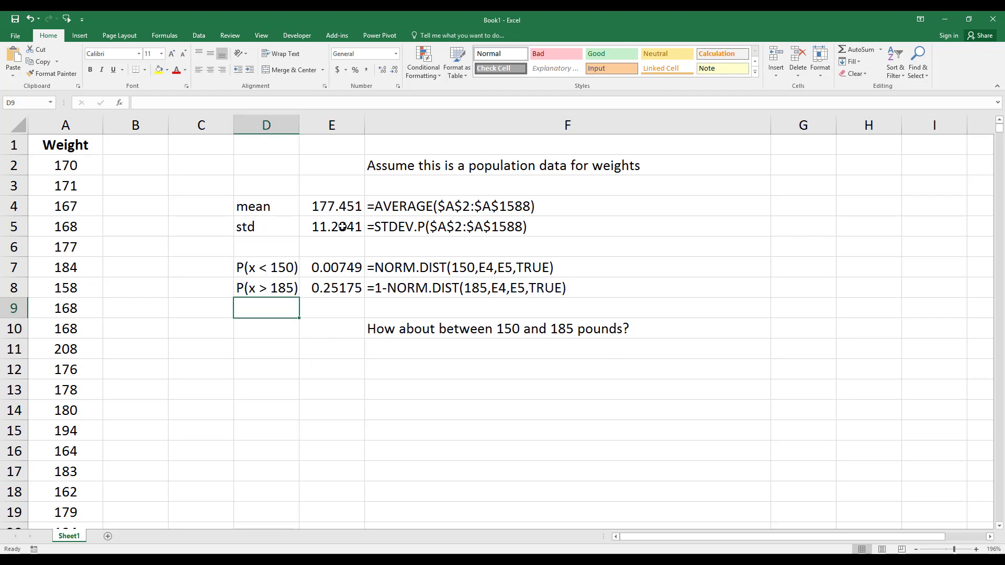
type("P(")
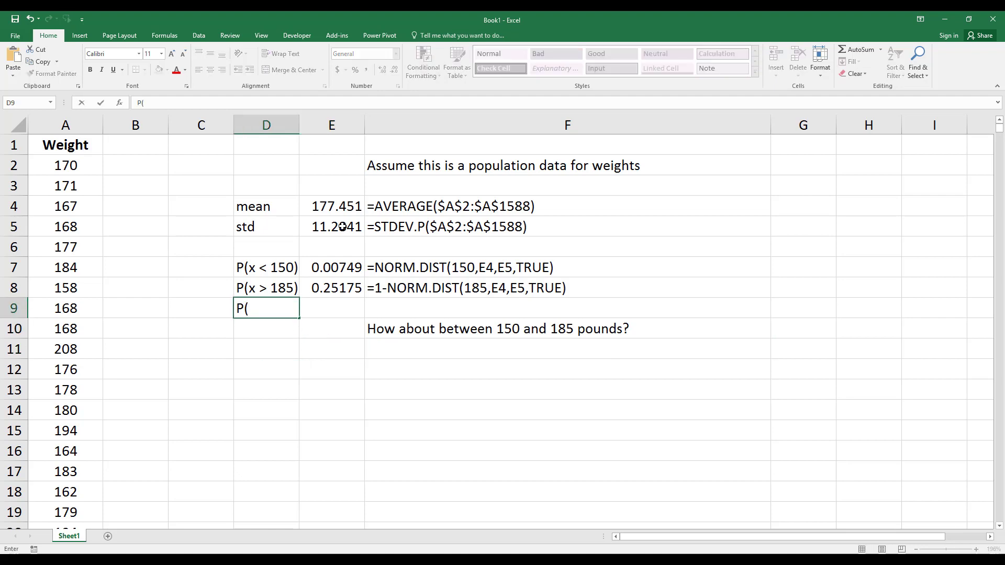
type("150 ")
type("< x")
type(" < 185")
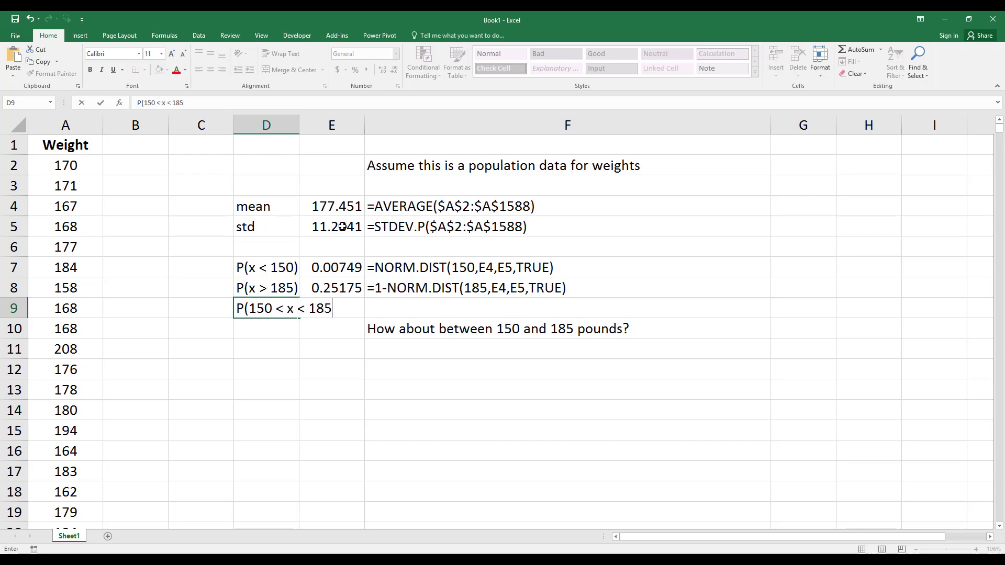
type(")")
key("Return")
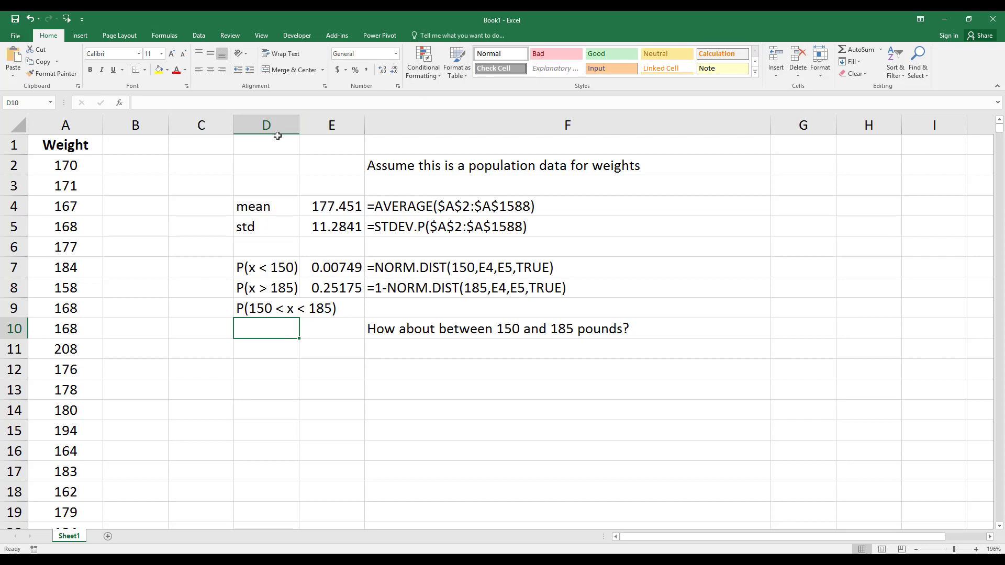
left_click_drag(299, 130, 342, 130)
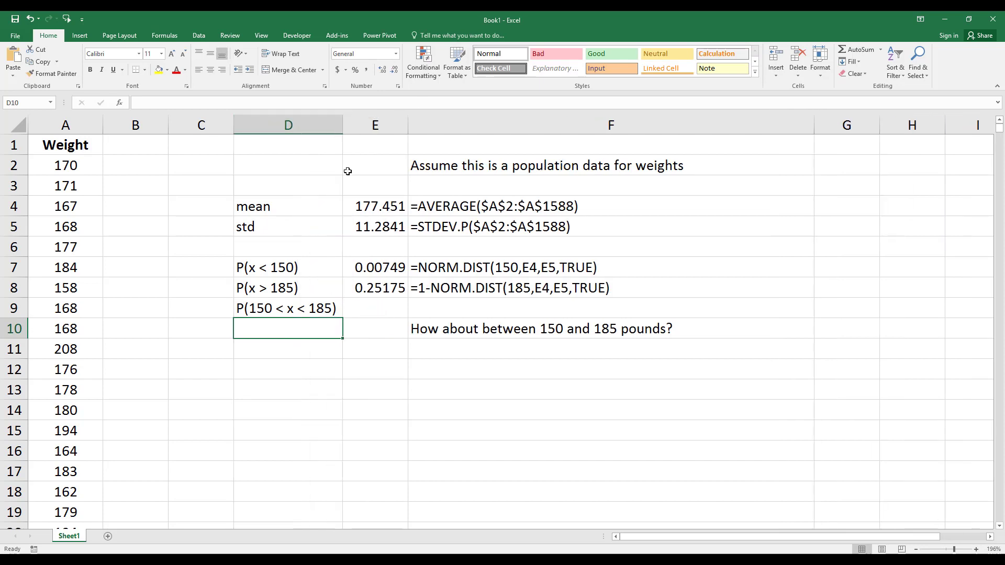
In E9, start the formula =NORM.DIST(185,E4,E5 using the mean and standard deviation cells
left_click(385, 305)
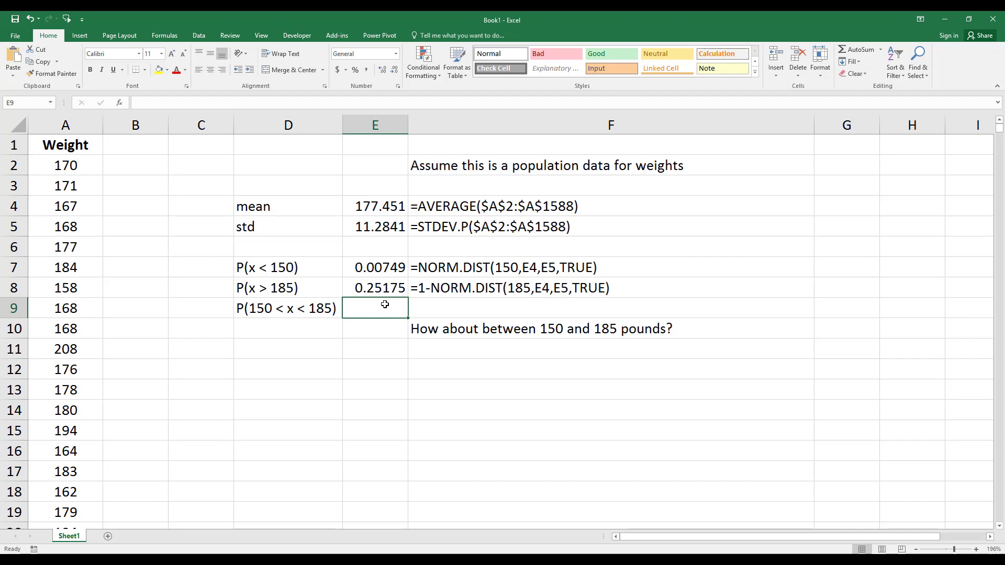
type("=")
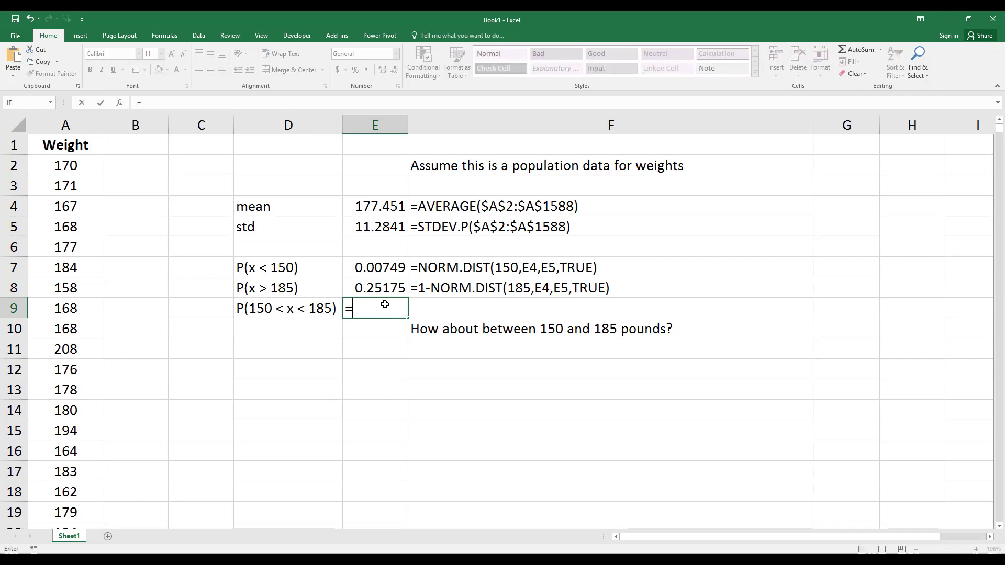
type("norm")
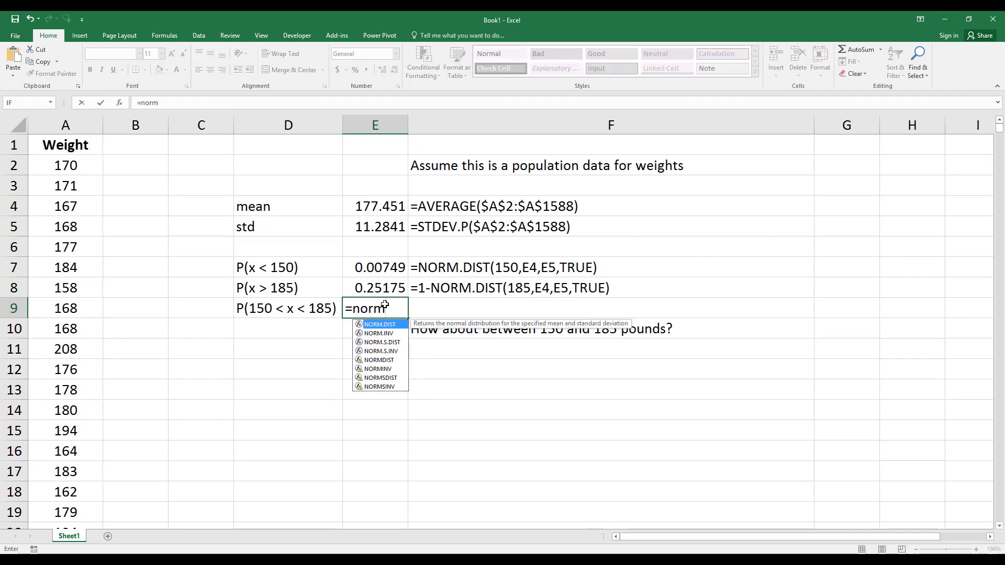
key("Tab")
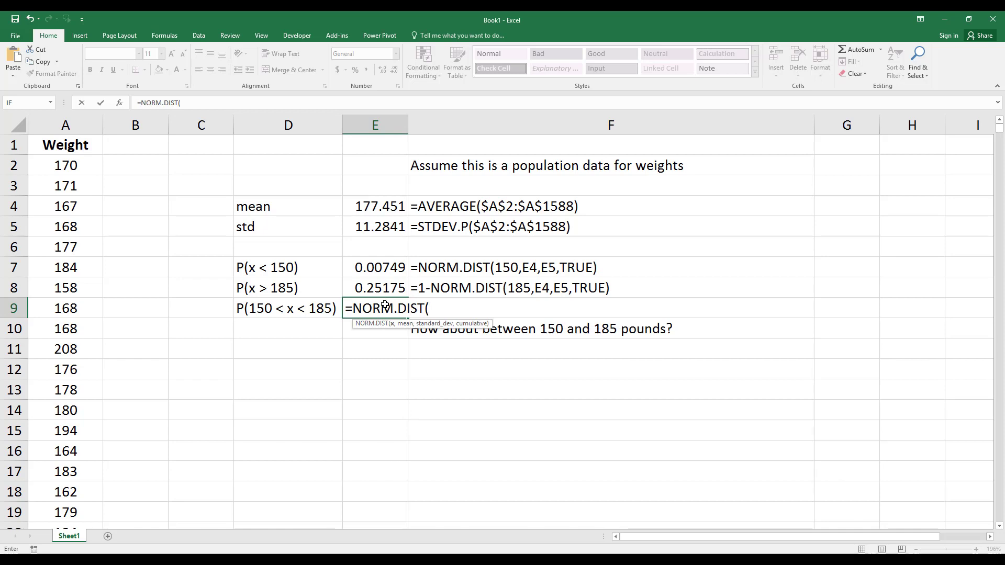
type("185")
type(",")
left_click(393, 208)
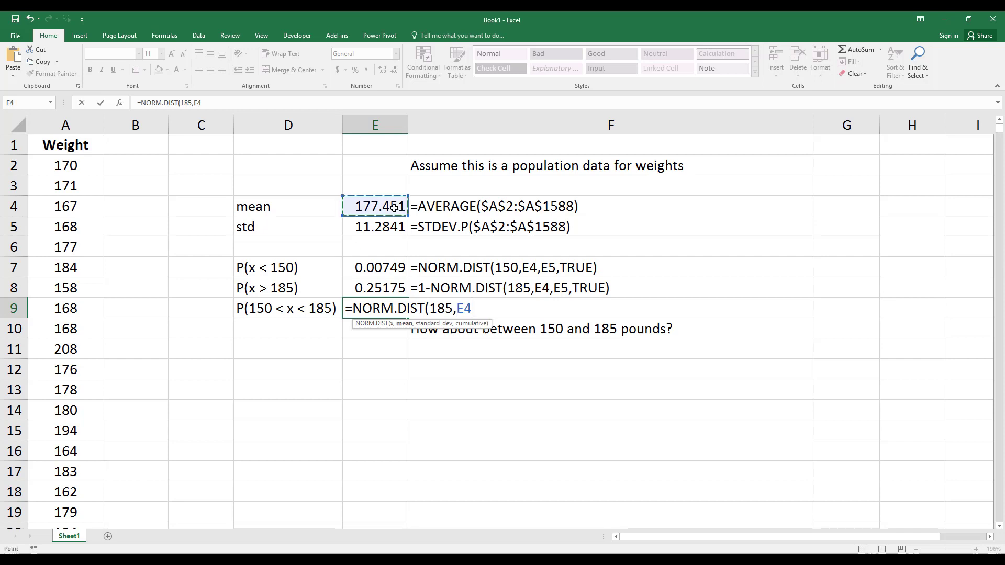
type(",")
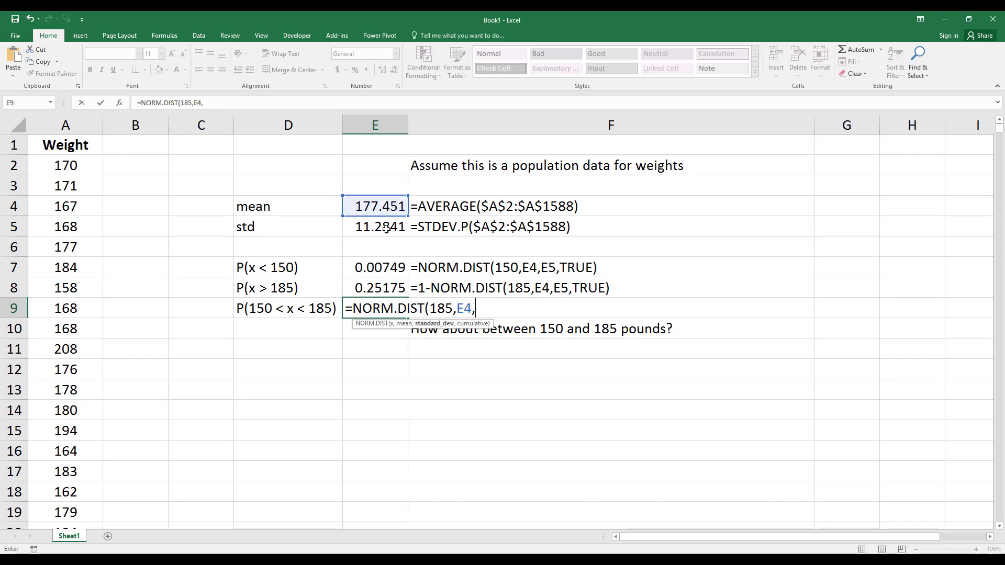
left_click(387, 228)
Finish it as ,TRUE)-NORM.DIST(150,E4,E5,TRUE) so E9 returns 0.74075
type(",TR")
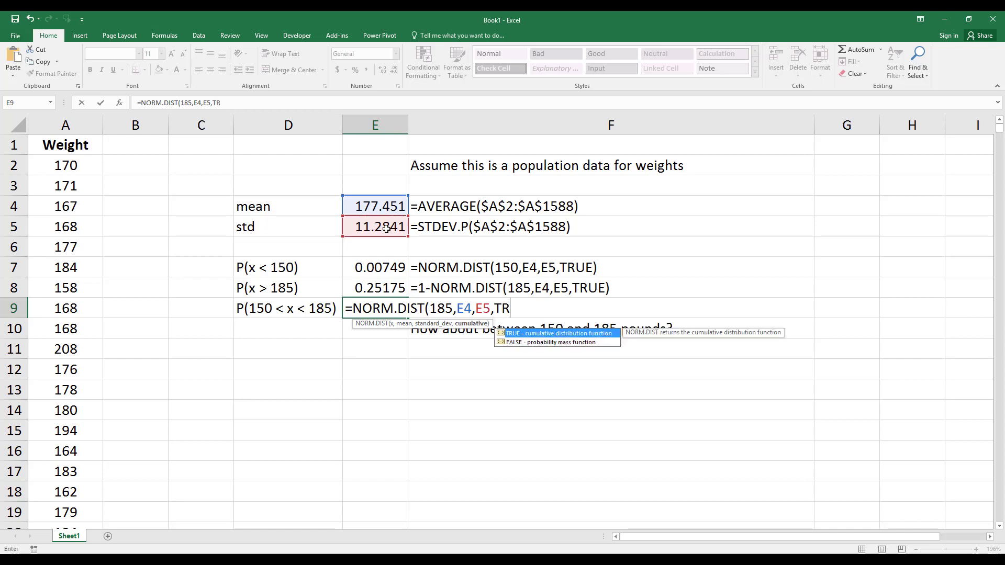
type("UE)-")
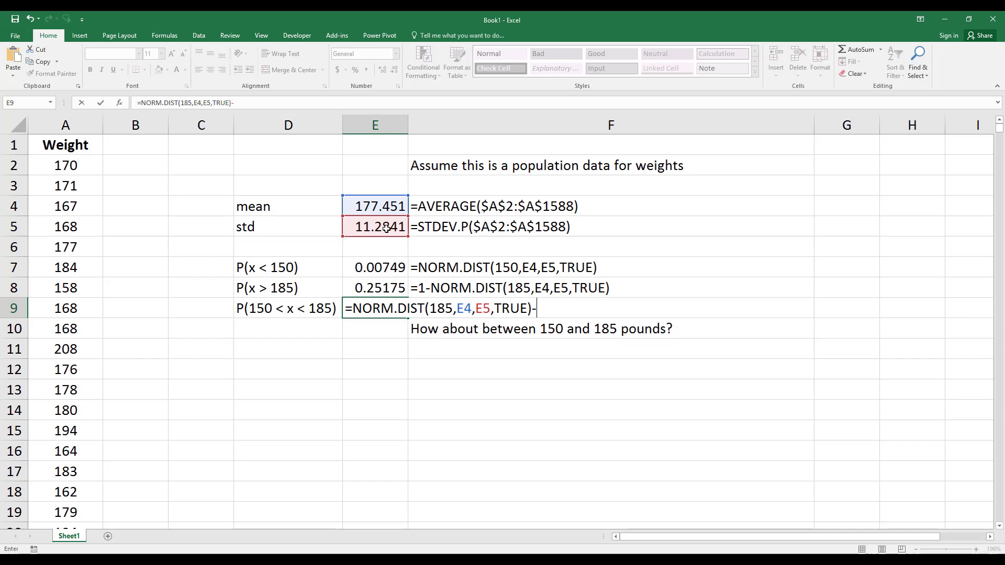
type("norm")
key("Tab")
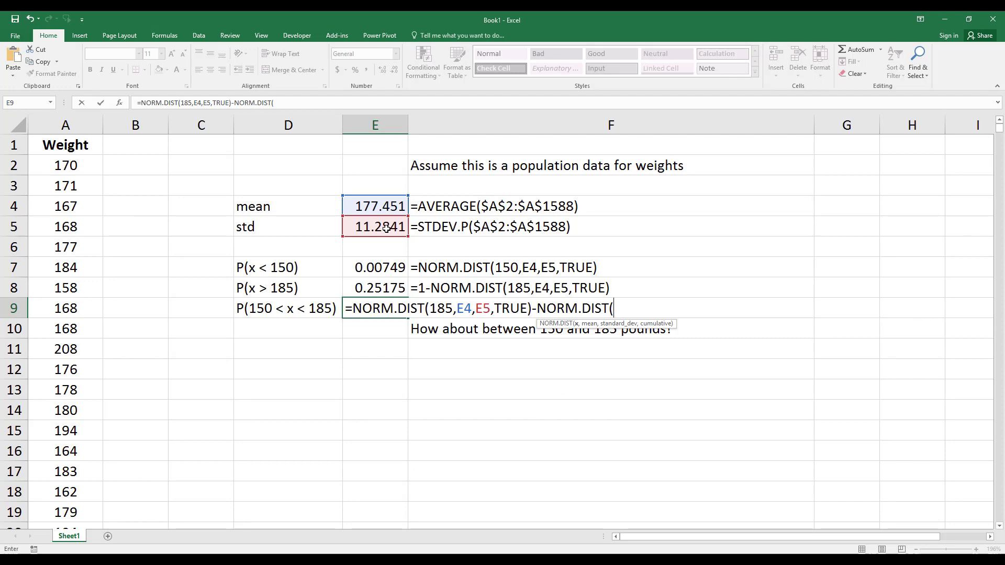
type("150,")
left_click(381, 208)
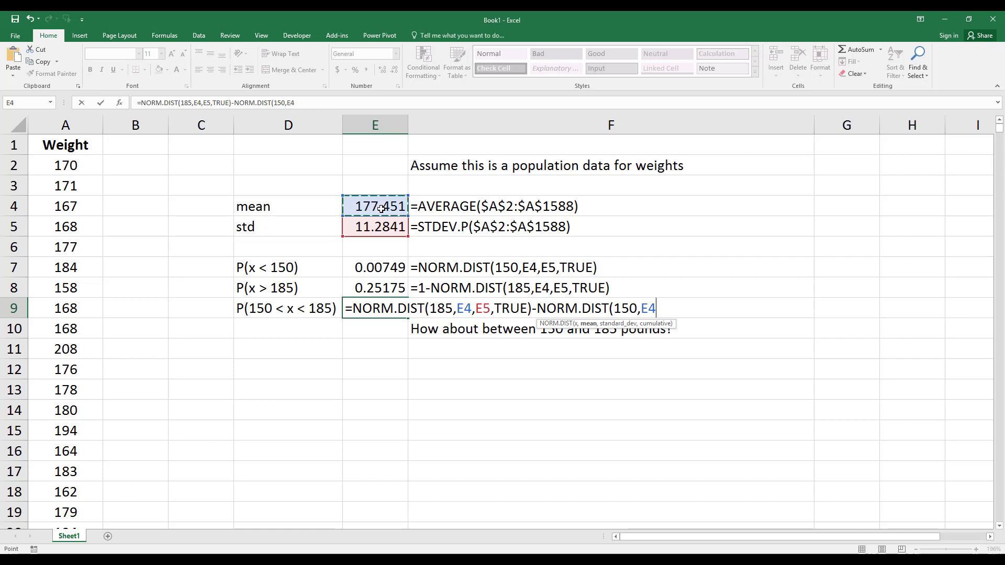
type(",")
left_click(382, 223)
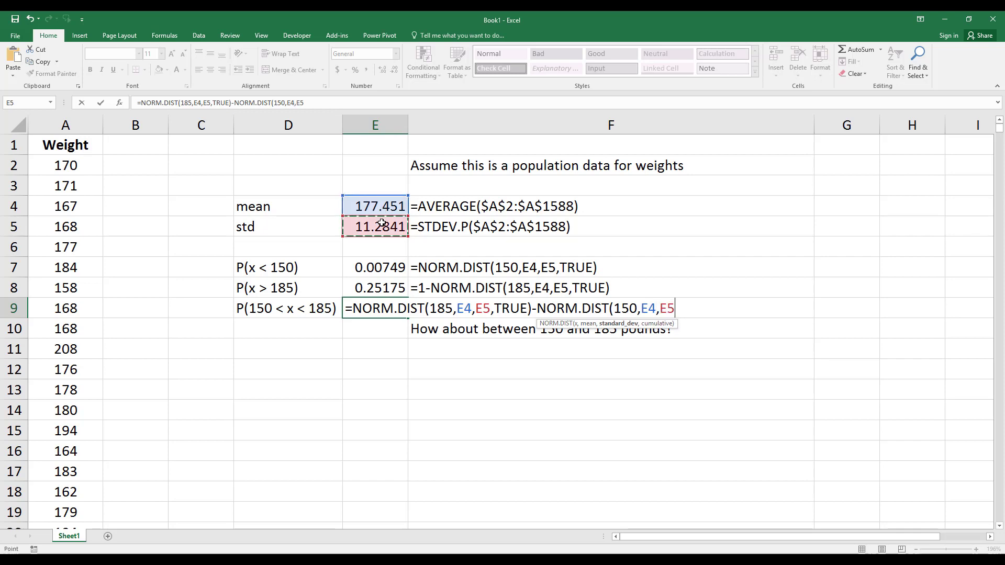
type(",TRUE")
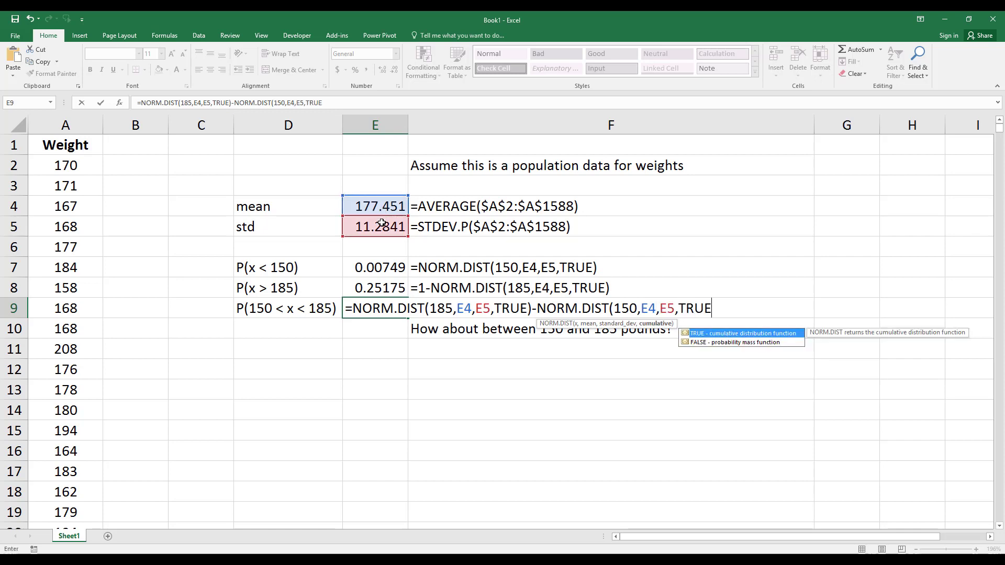
type(")")
key("Return")
Copy E9's formula into F9 as apostrophe-prefixed text and clear the question in F10
key("Right")
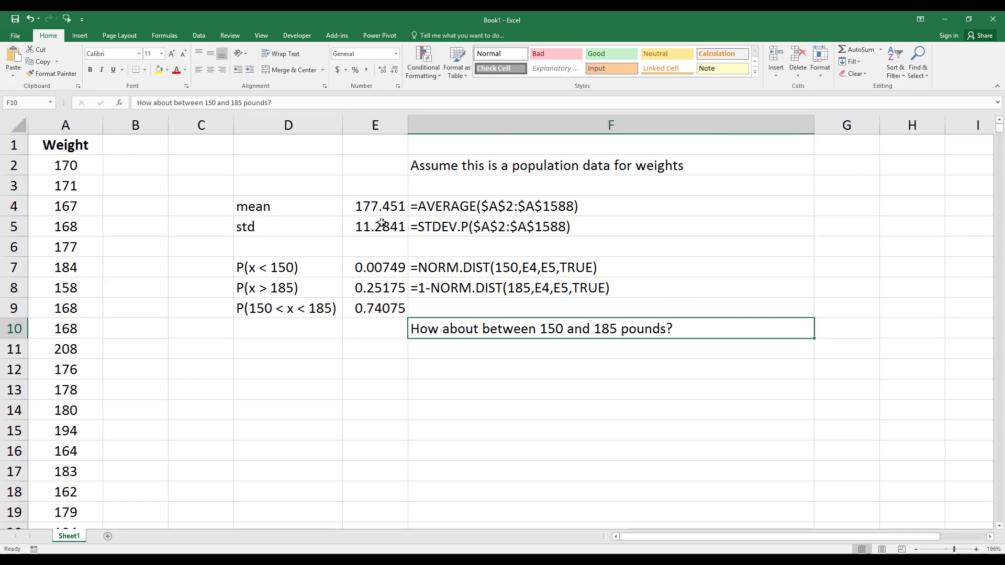
key("Up")
key("Left")
key("F2")
key("ctrl+shift+Left")
key("ctrl+shift+Left")
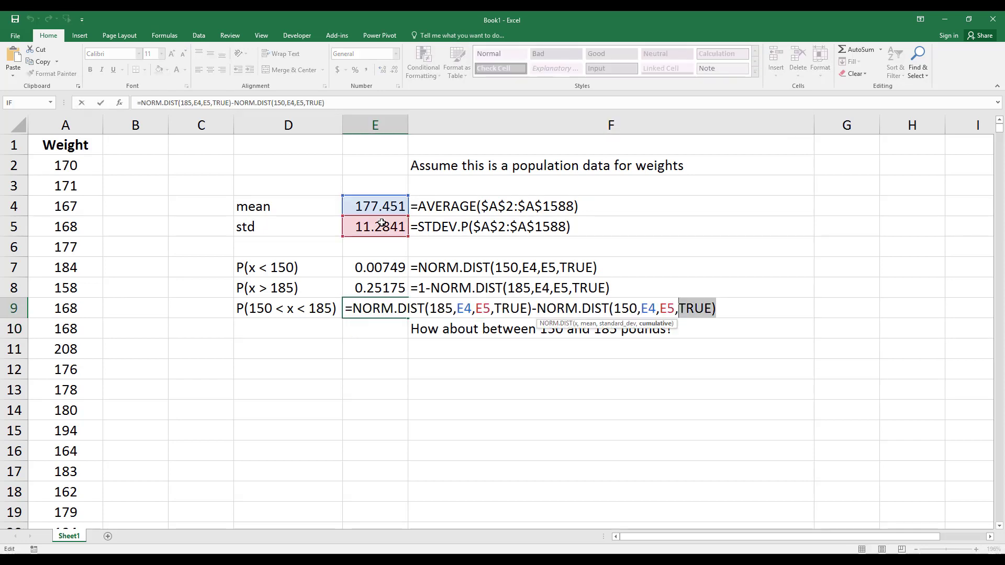
key("shift+Home")
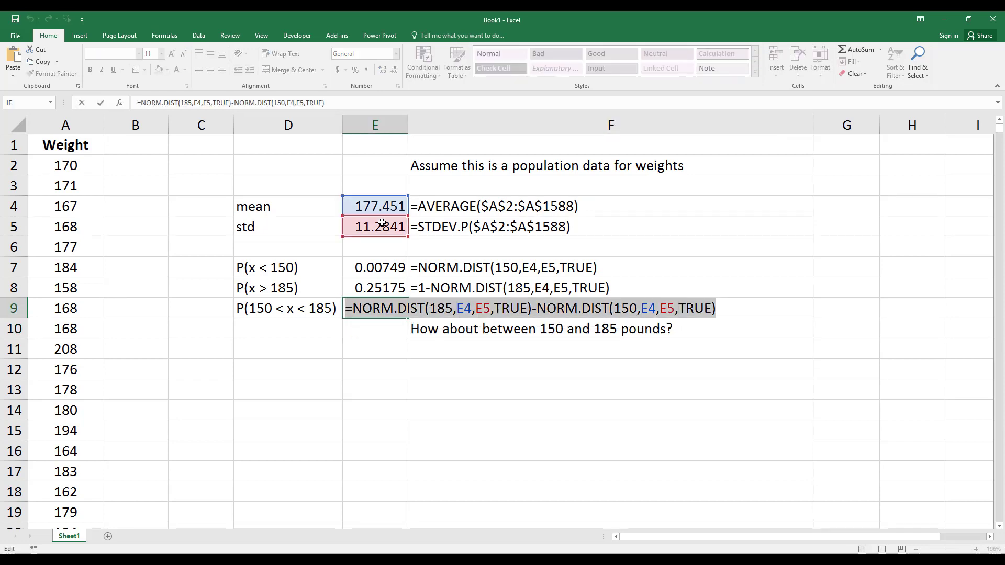
key("Escape")
key("Right")
type("'")
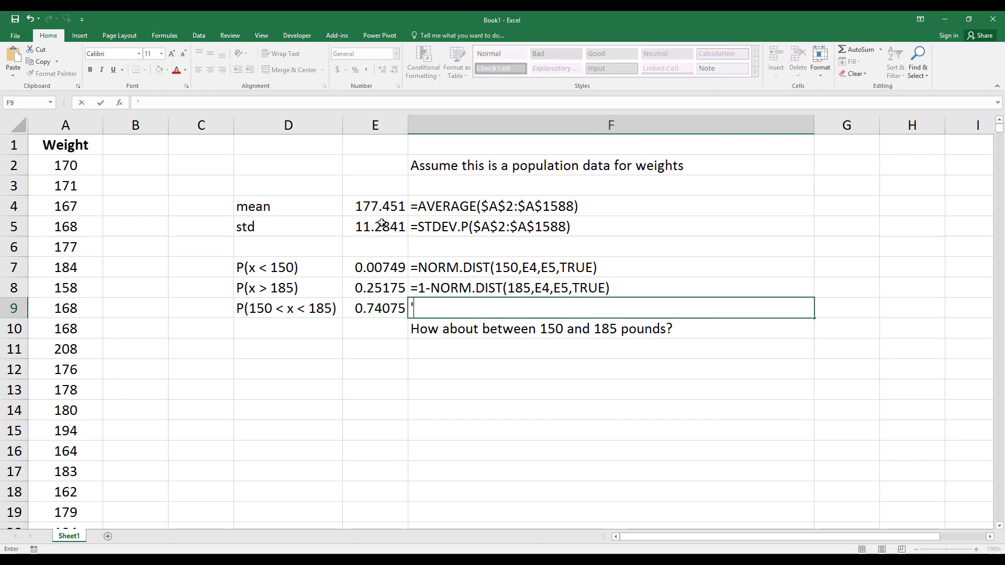
key("ctrl+v")
key("Return")
key("Delete")
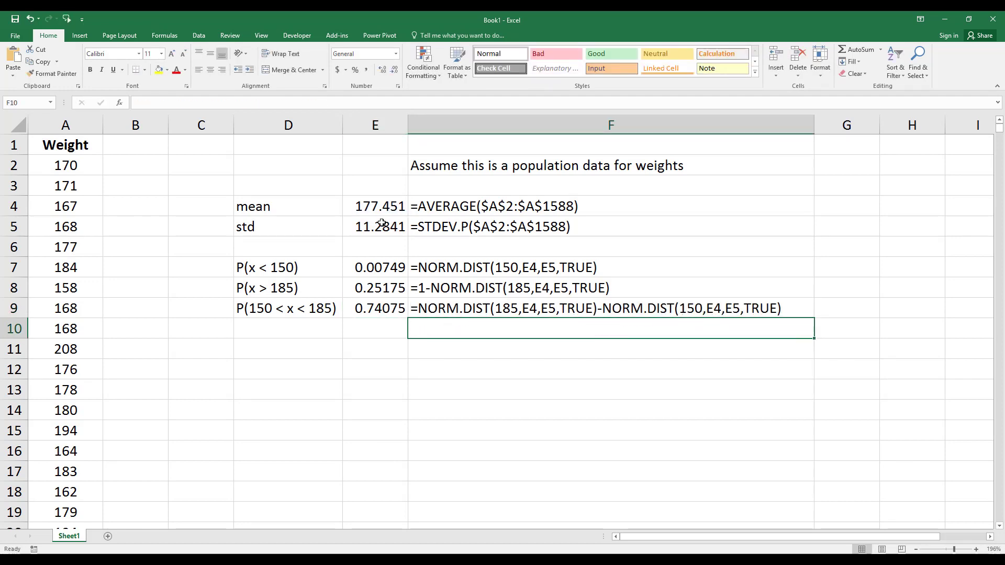
key("Down")
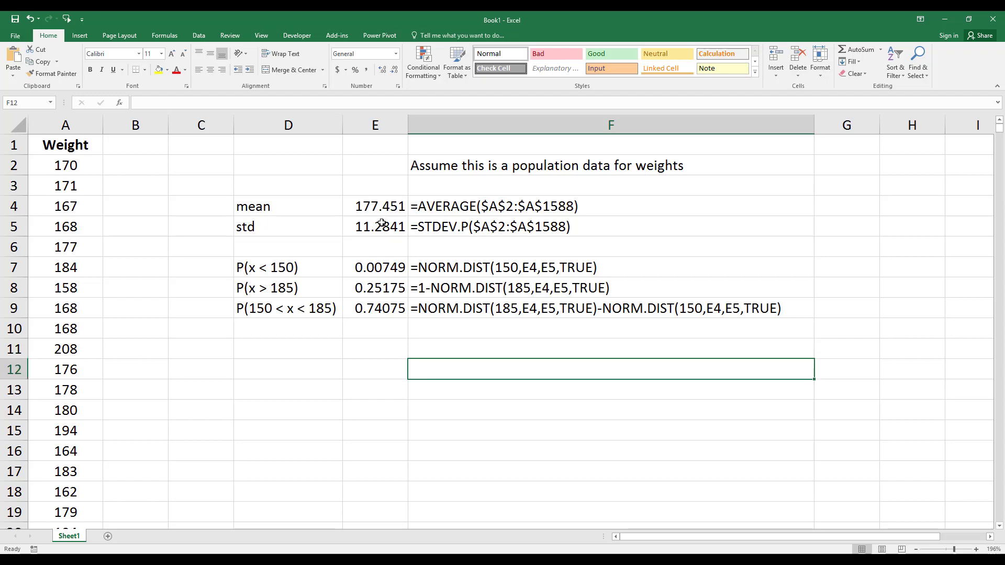
Type 'How about less than 150 or greater than 185 pounds?' into cell F11
type("How abou")
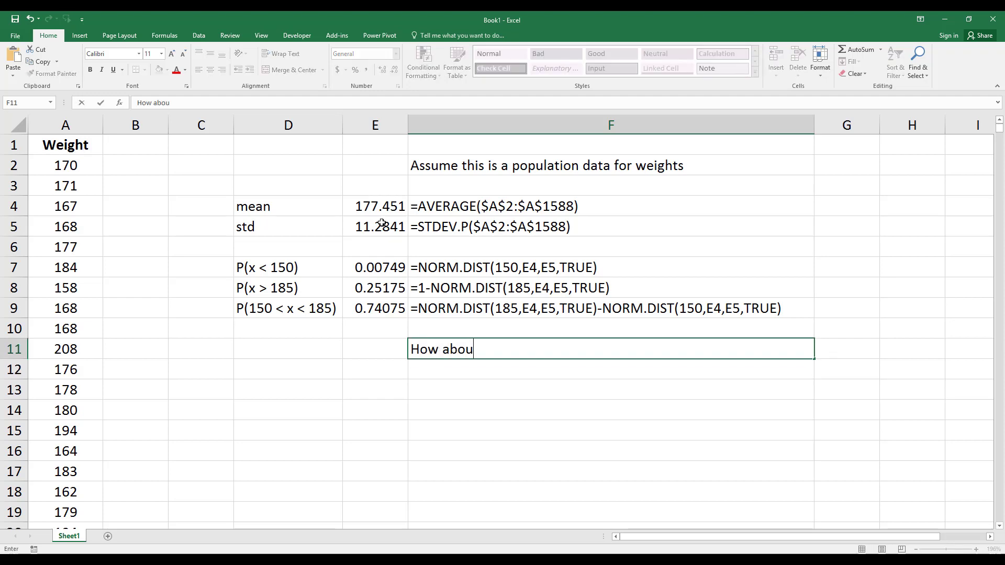
type("t less t")
type("han 150 ")
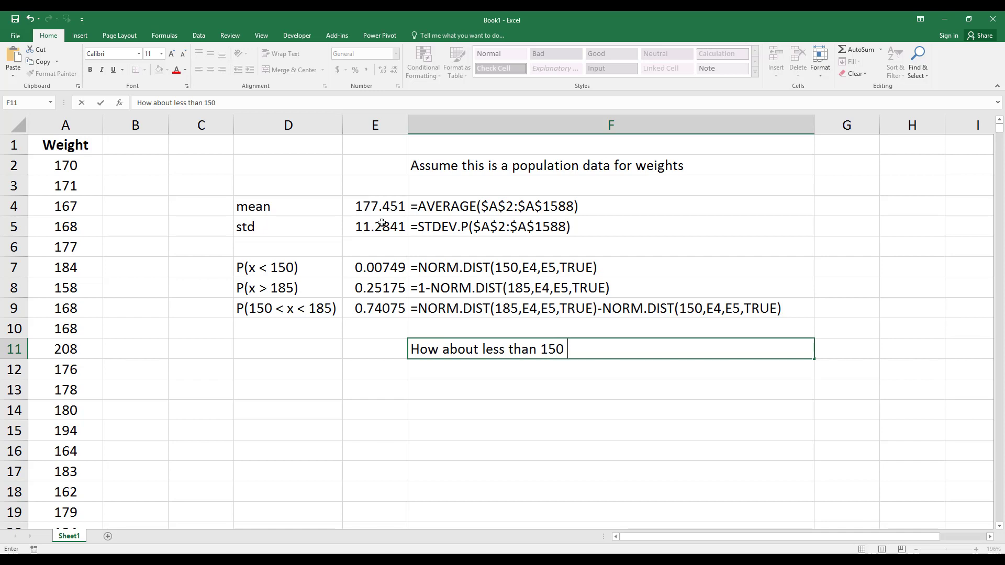
type("or")
type(" greater than 1")
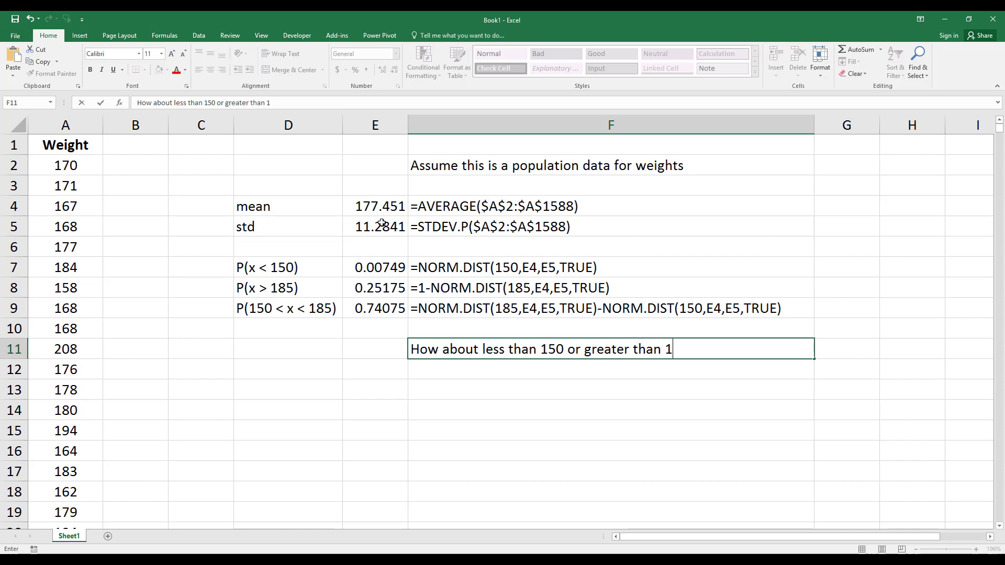
type("85 ")
type("pounds?")
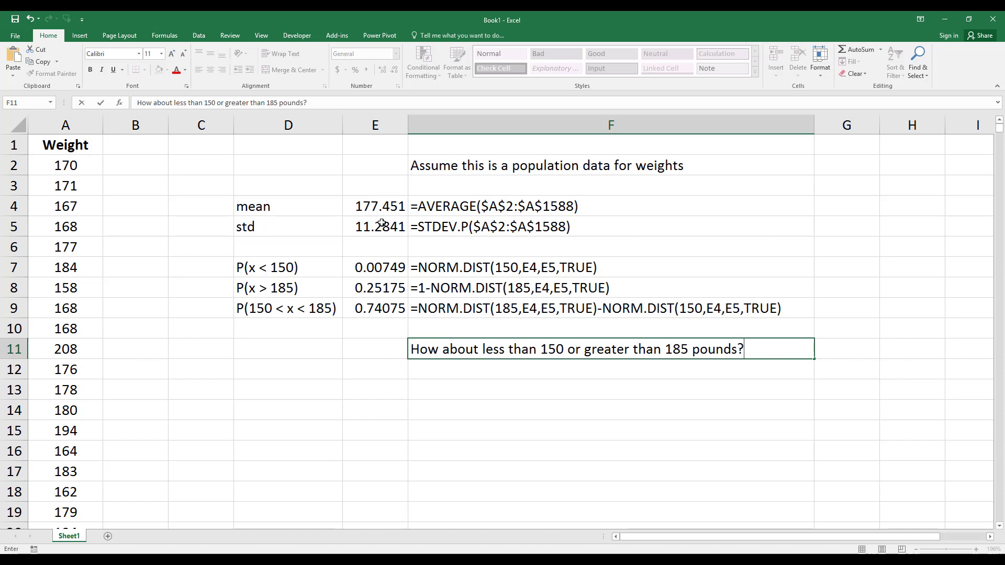
key("Return")
Enter the label 'P(x<150 or x >185)' in D10 and widen column D to fit it
key("Left")
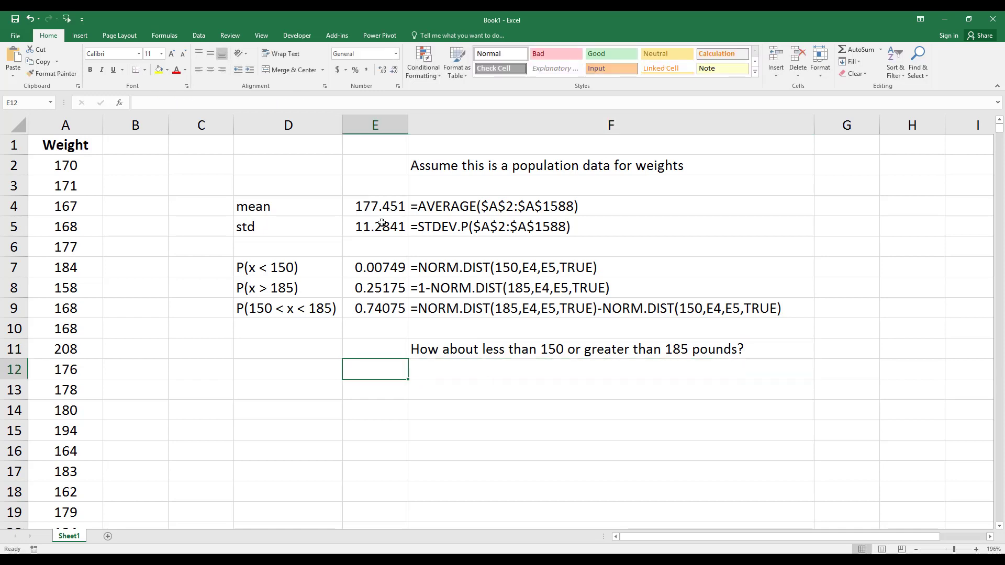
key("Left")
key("Up")
key("Up")
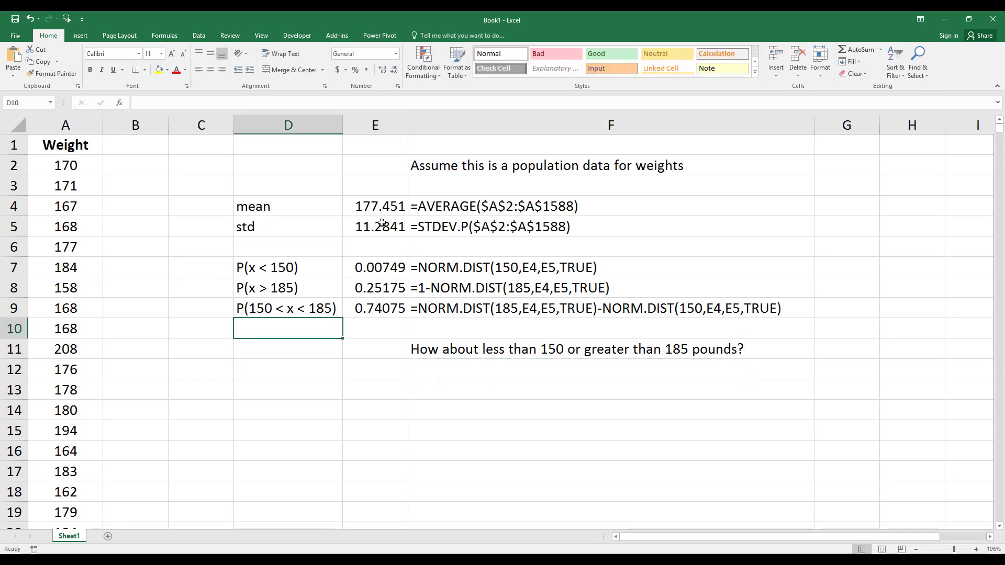
type("P(")
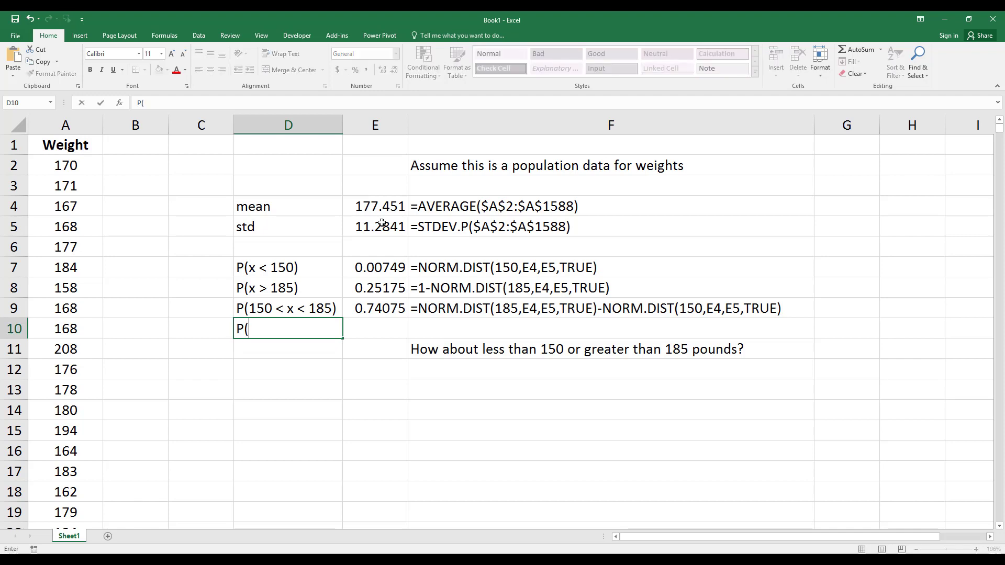
type("x<150")
type(" or x ")
type(">")
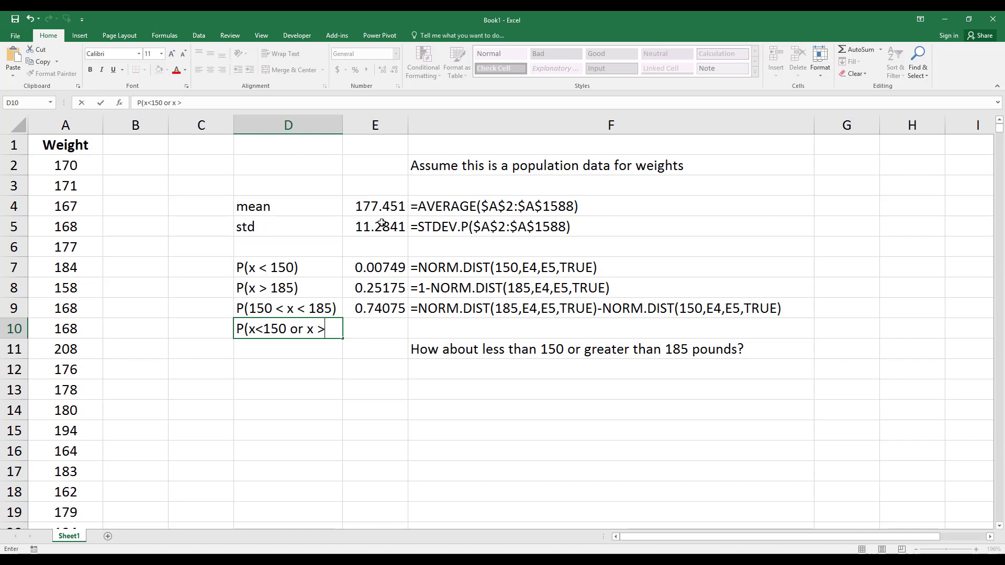
type("185")
key("Return")
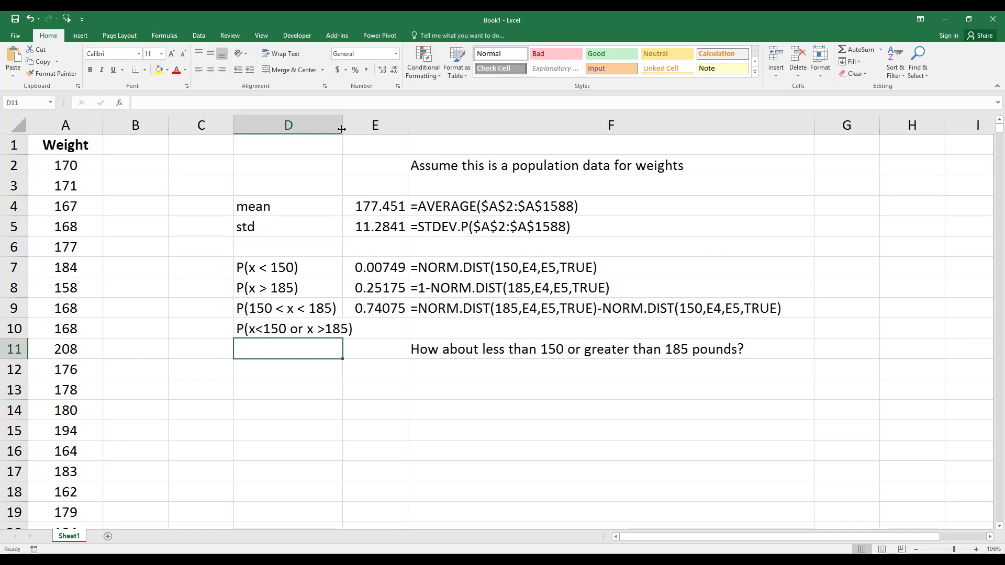
left_click_drag(343, 128, 369, 129)
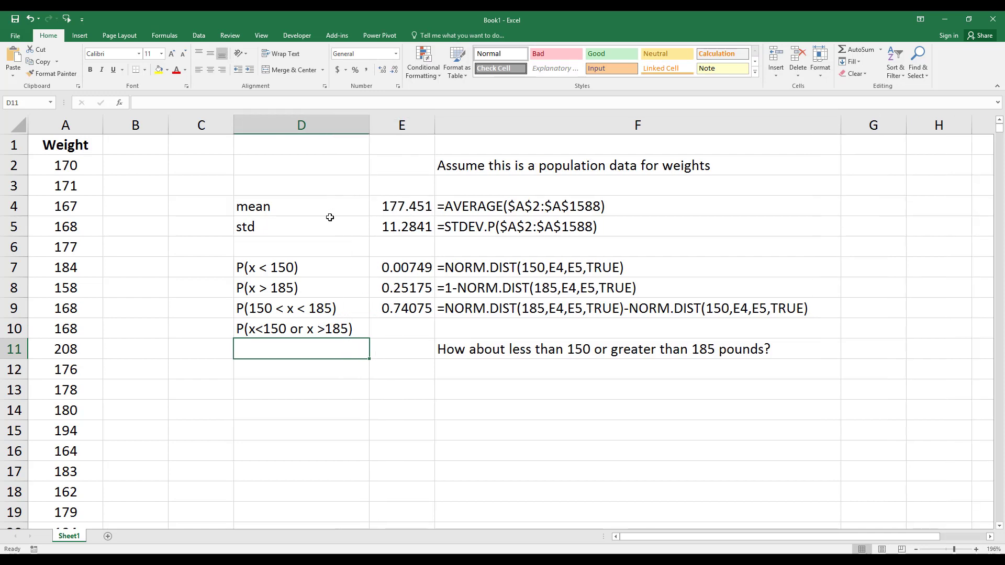
key("Right")
In E10, begin =1-(NORM.DIST(185,E4,E5 referencing the mean and standard deviation
key("Left")
key("Up")
key("Right")
type("=1")
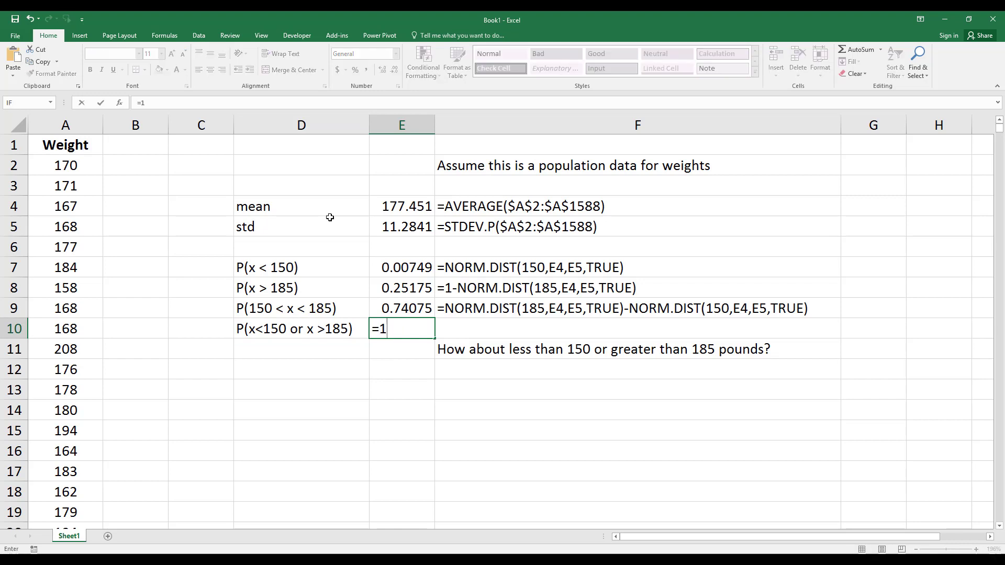
type("-(")
type("norm")
key("Tab")
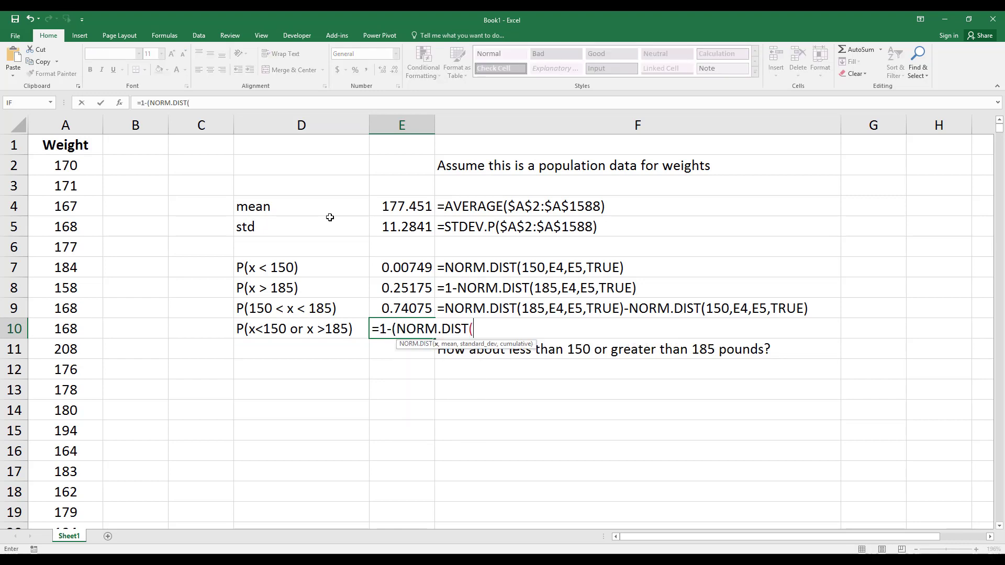
type("1")
type("85,")
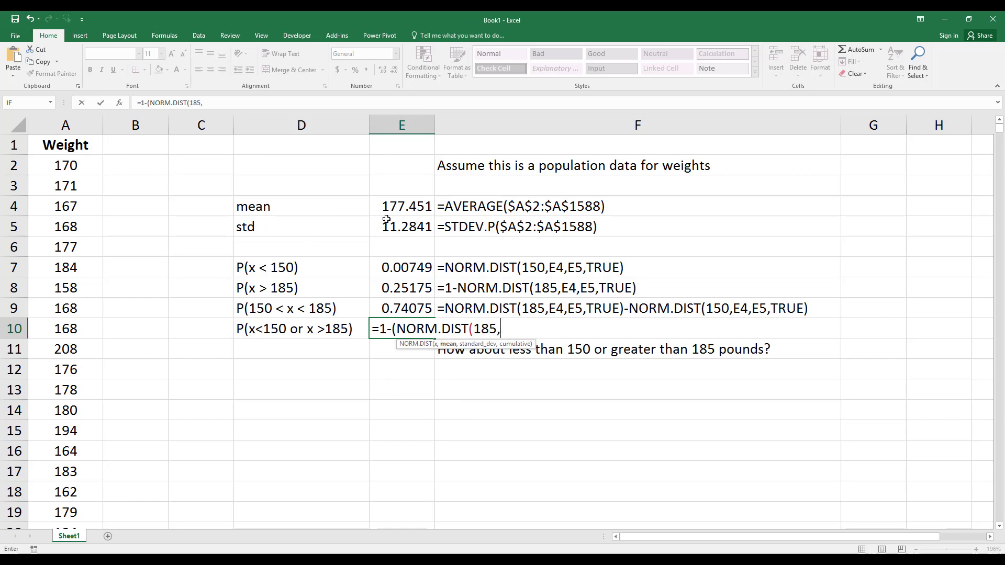
left_click(391, 211)
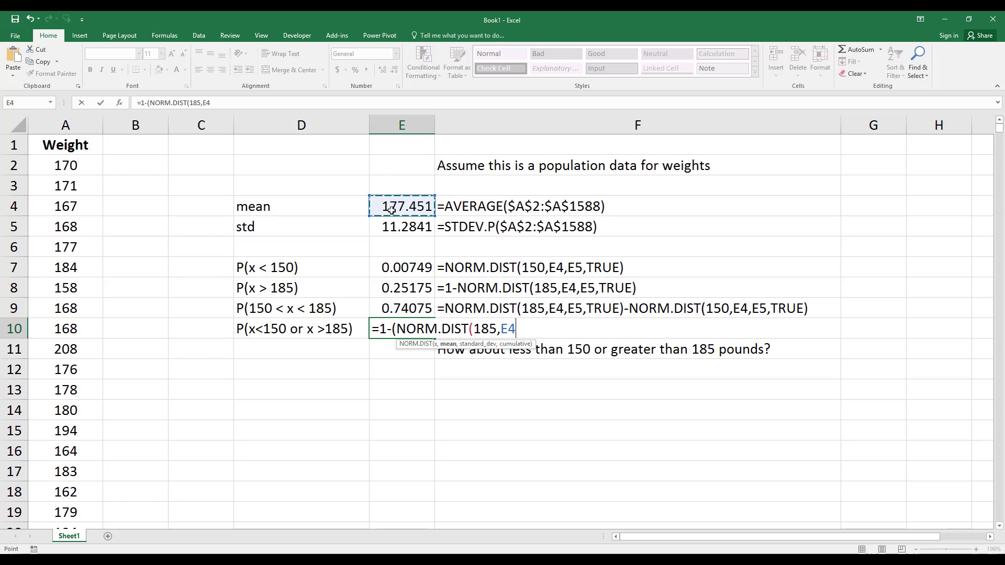
type(",")
left_click(394, 226)
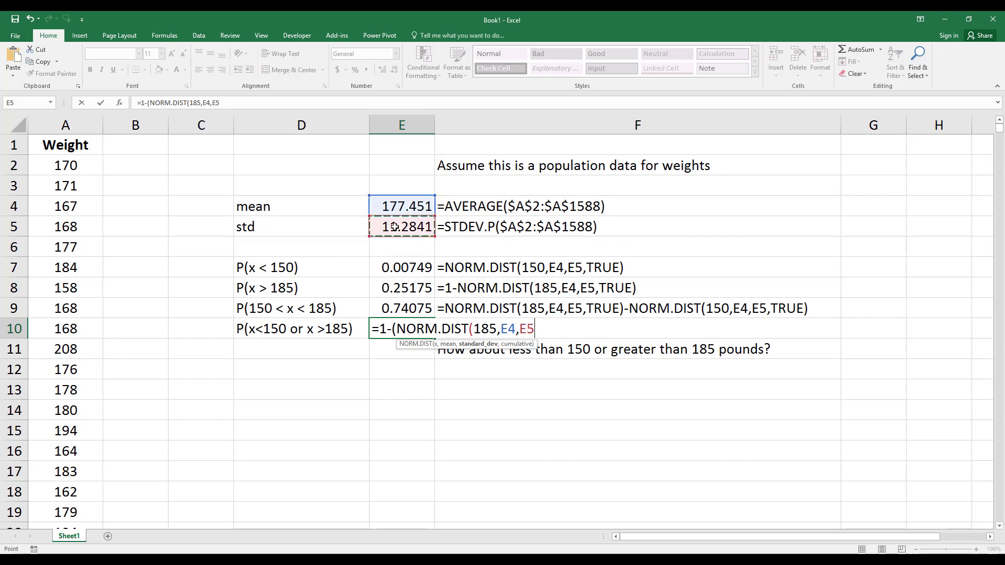
Complete it with ,TRUE)-NORM.DIST(150,E4,E5,TRUE)) so E10 returns 0.25925
type(",TRUE")
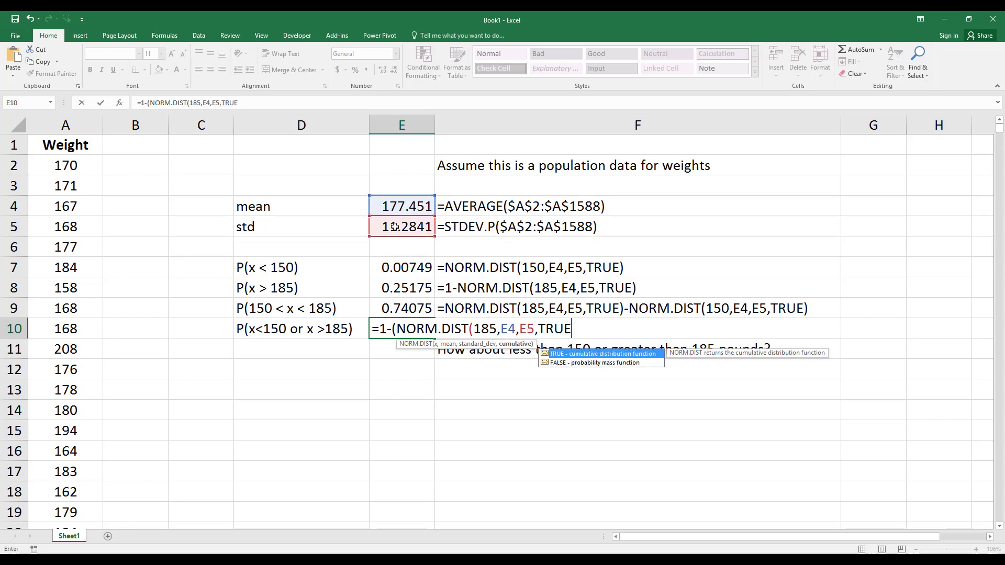
type(")-")
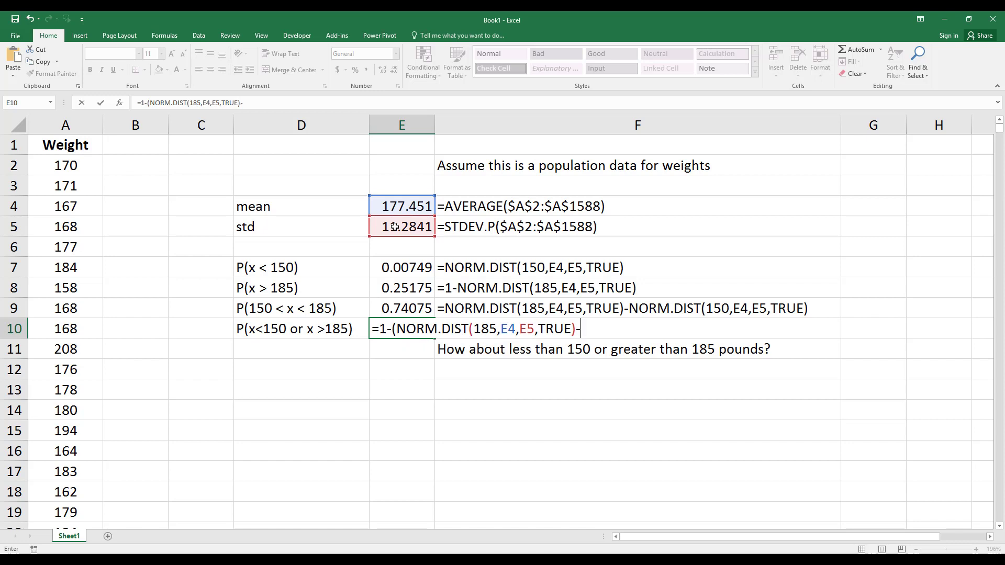
type("nor")
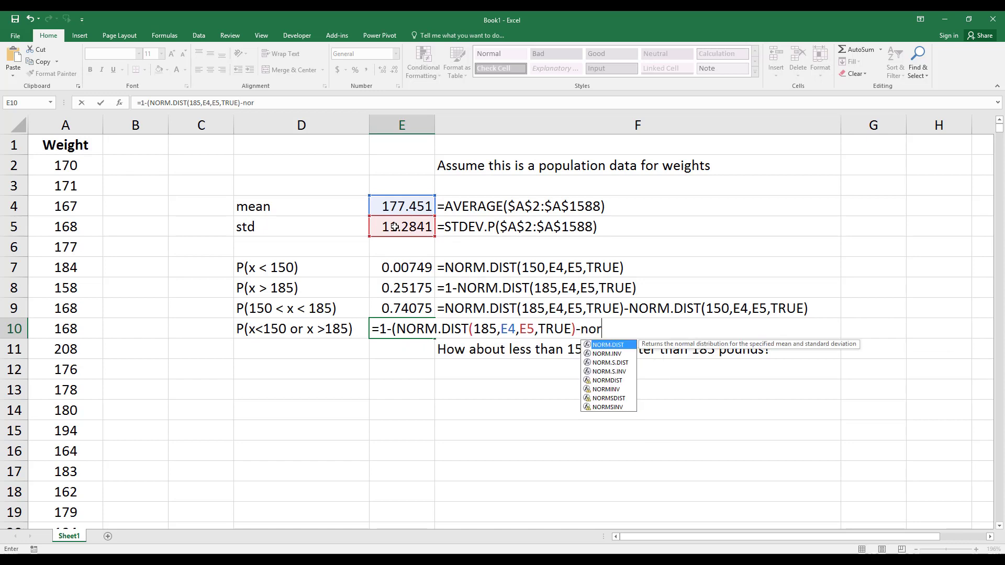
key("Tab")
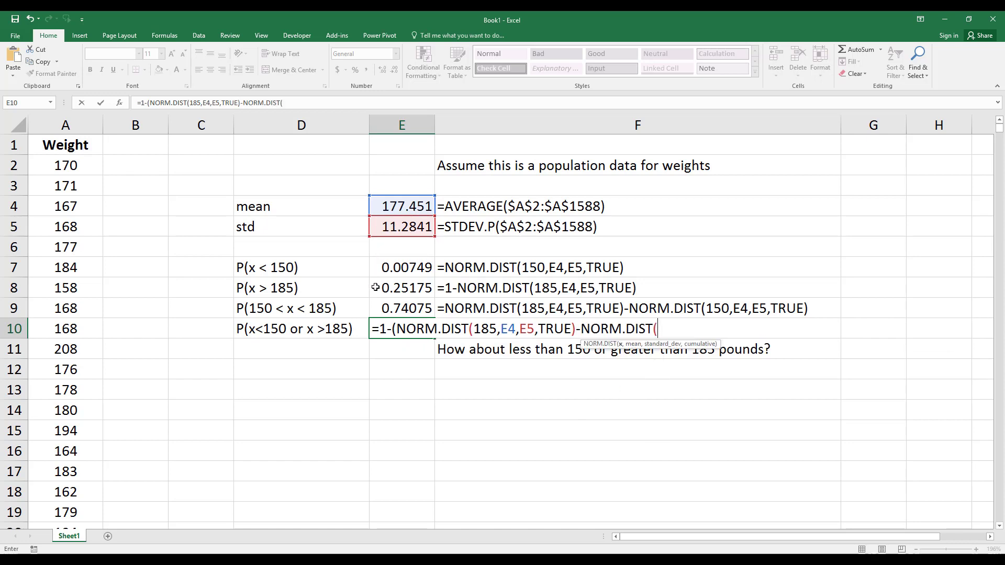
type("150")
type(",")
left_click(395, 209)
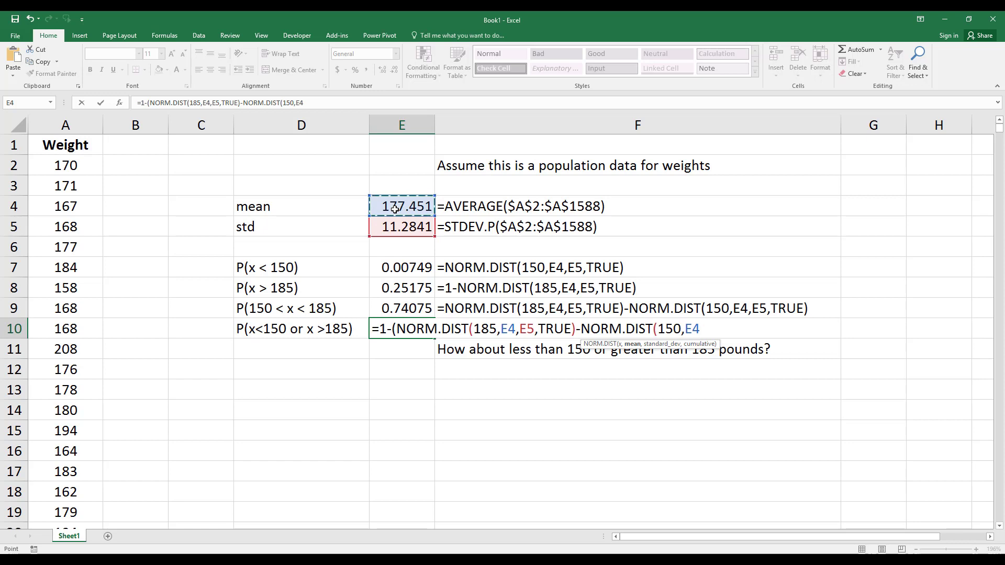
type(",")
left_click(399, 226)
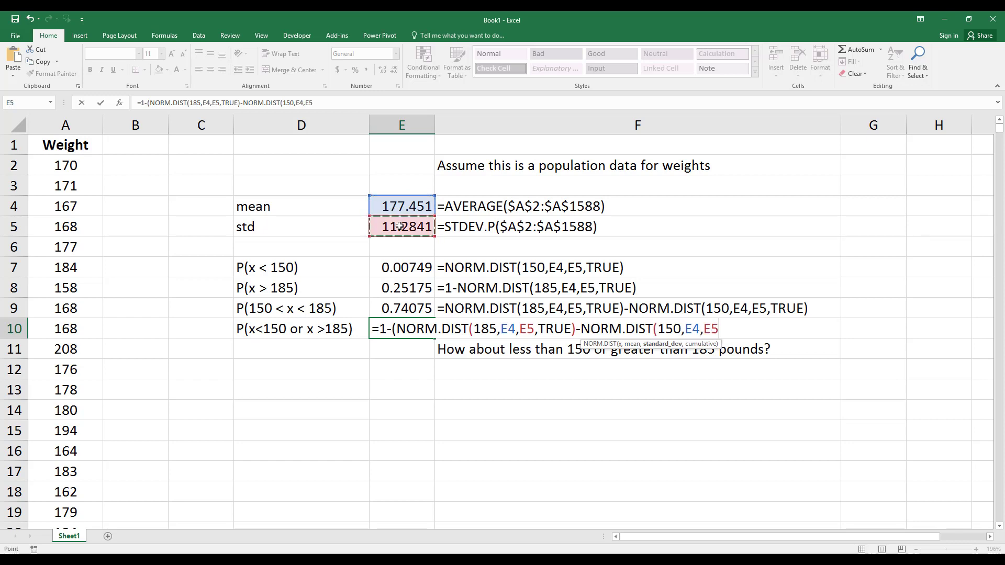
type(",")
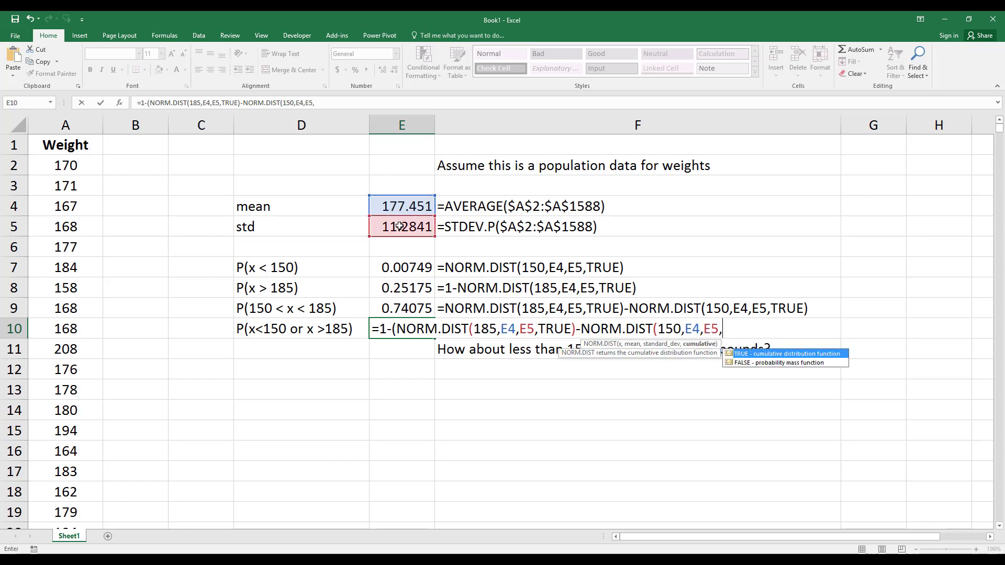
type("TRUE")
type("))")
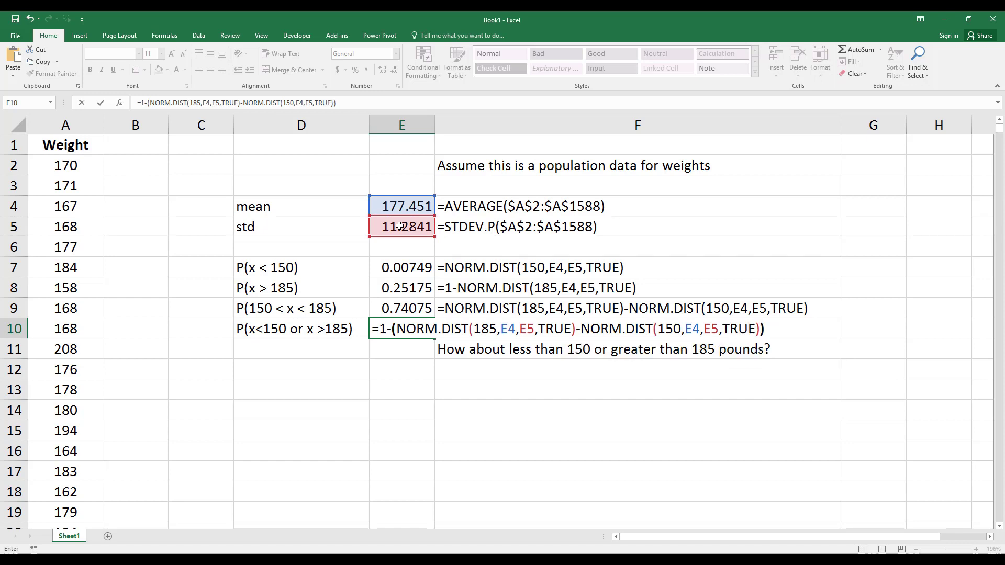
key("Return")
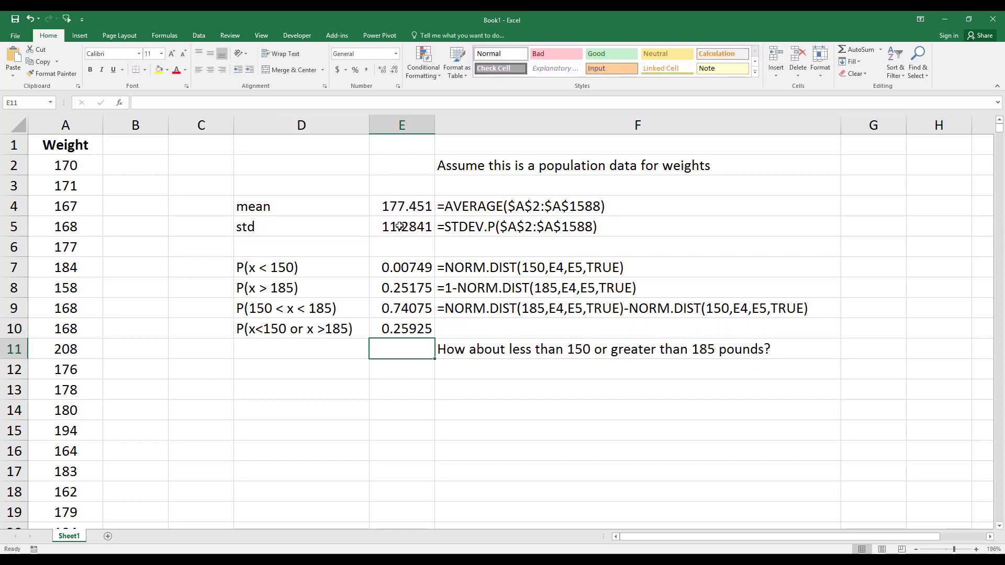
Copy E10's formula into F10 as apostrophe-prefixed text and clear the F11 question
key("Up")
key("F2")
key("shift+Left")
key("shift+Left")
key("shift+Left")
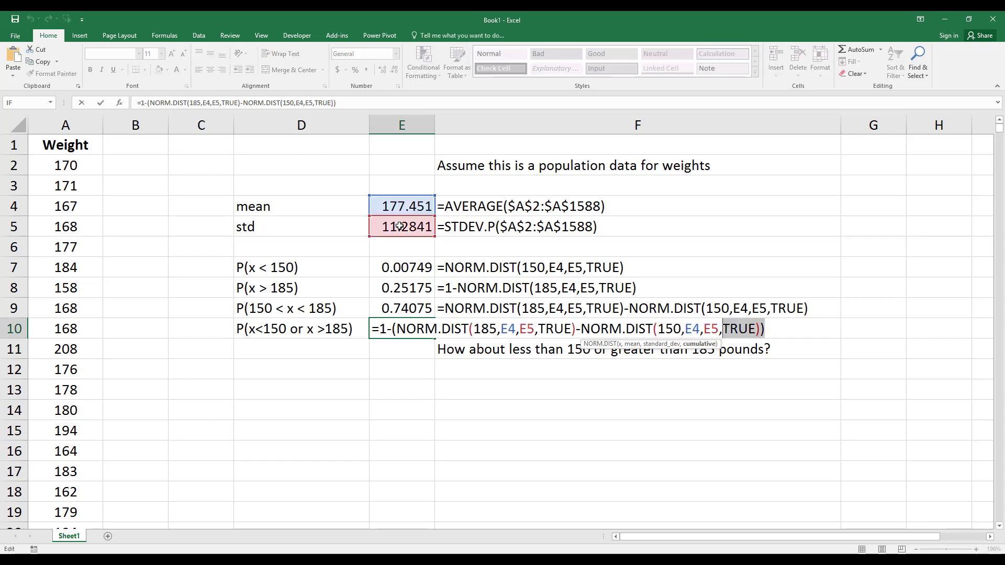
key("shift+Left")
key("shift+Left")
key("shift+Left")
key("shift+Left")
key("shift+Left")
key("shift+Left")
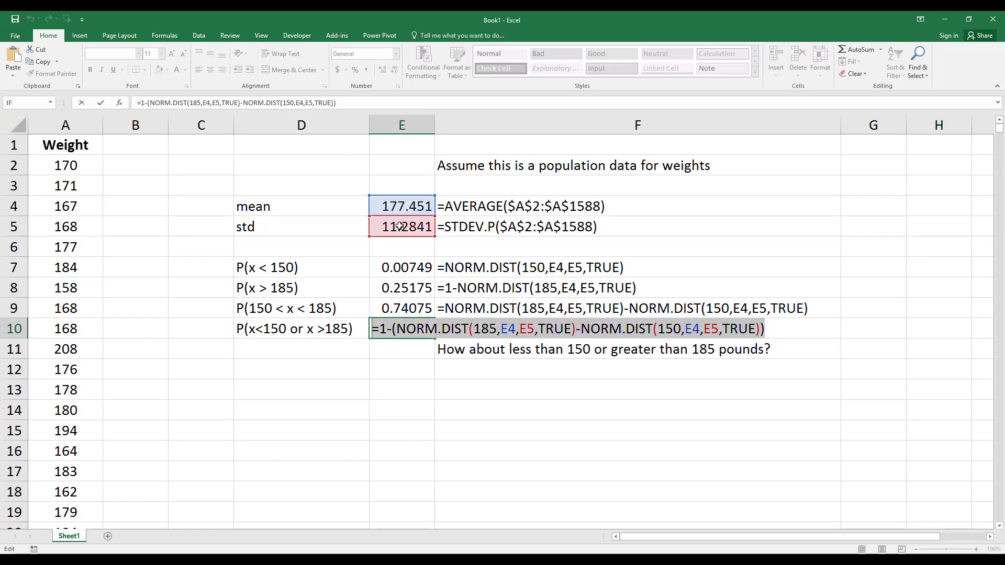
key("ctrl+c")
key("Escape")
key("Right")
type("'")
key("ctrl+v")
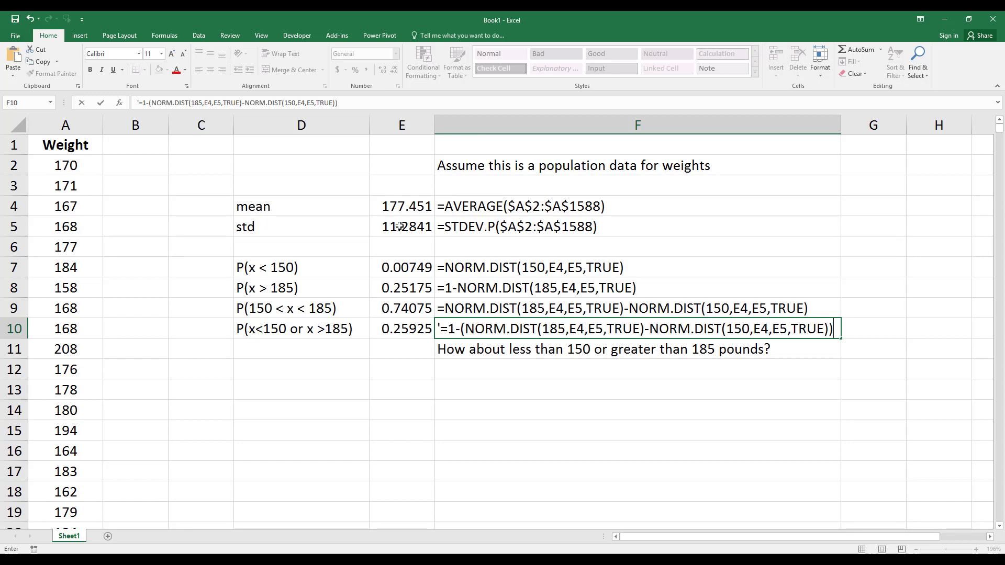
key("Return")
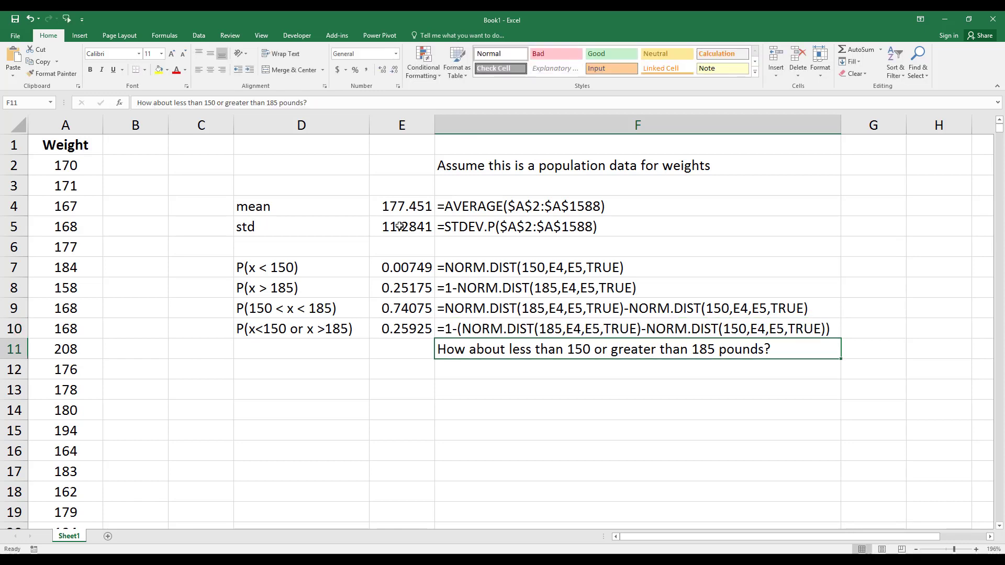
key("Delete")
Write 'Whatever you do, never ever use FALSE in the final part of' / 'NORM.DIST' in F12–F13
key("Down")
type("Wh")
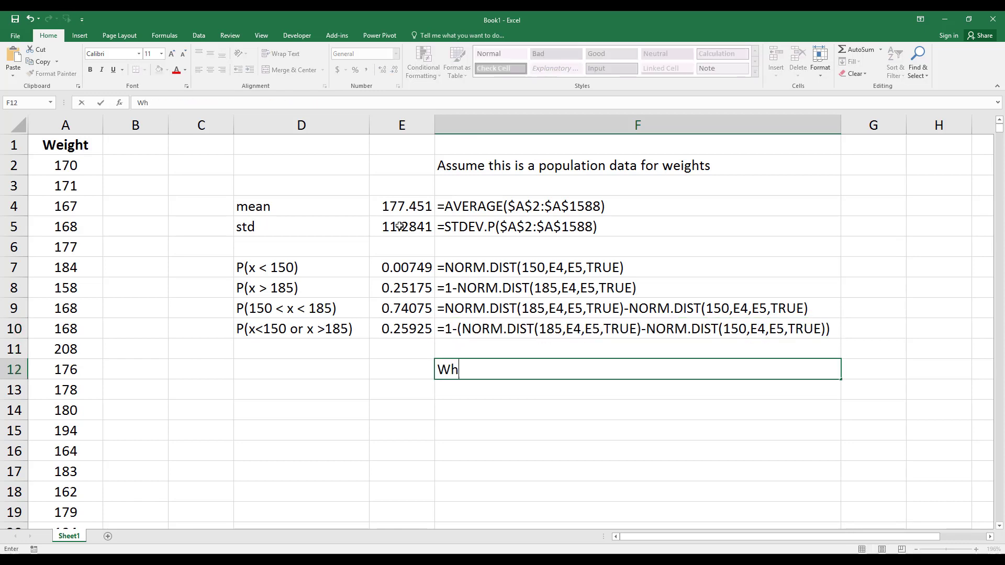
type("atever you")
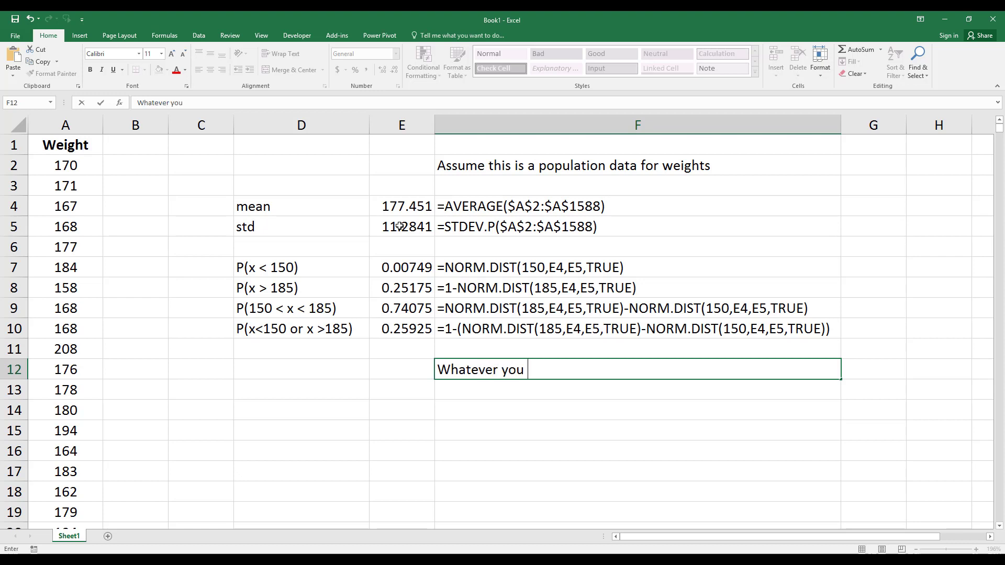
type(" do, never eve")
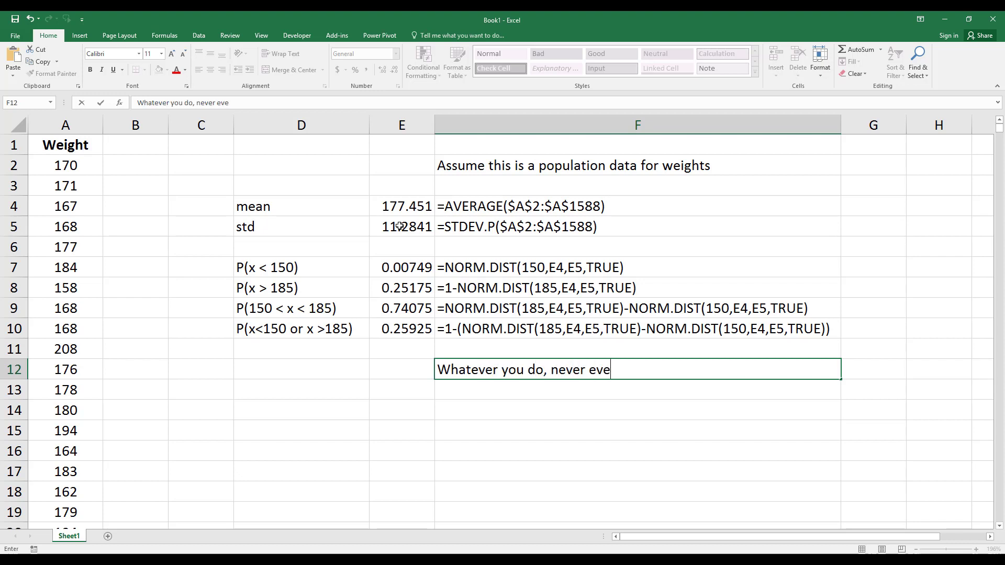
type("r u")
type("se FALSE")
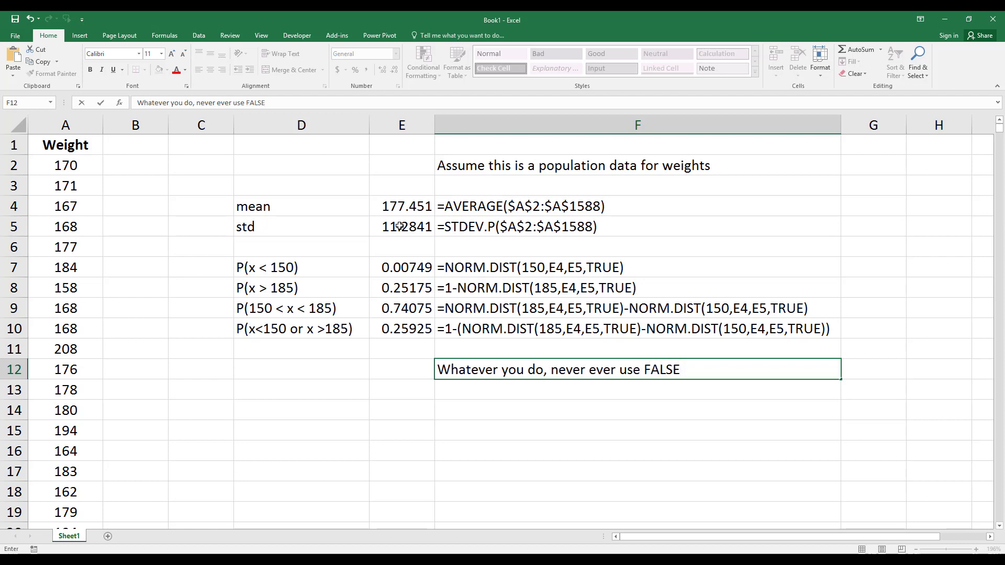
type(" in the fin")
type("al part of")
key("Return")
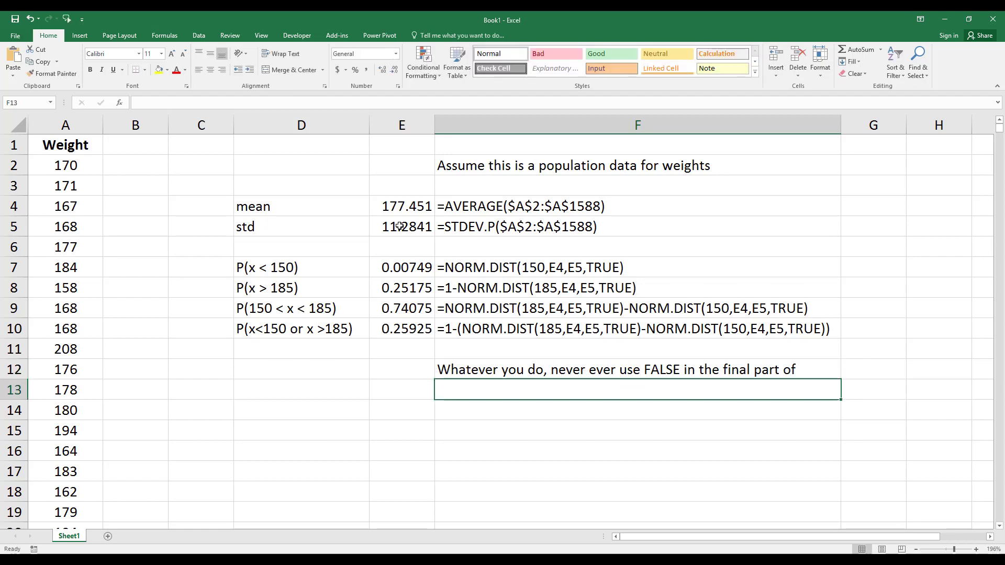
type("NORM.")
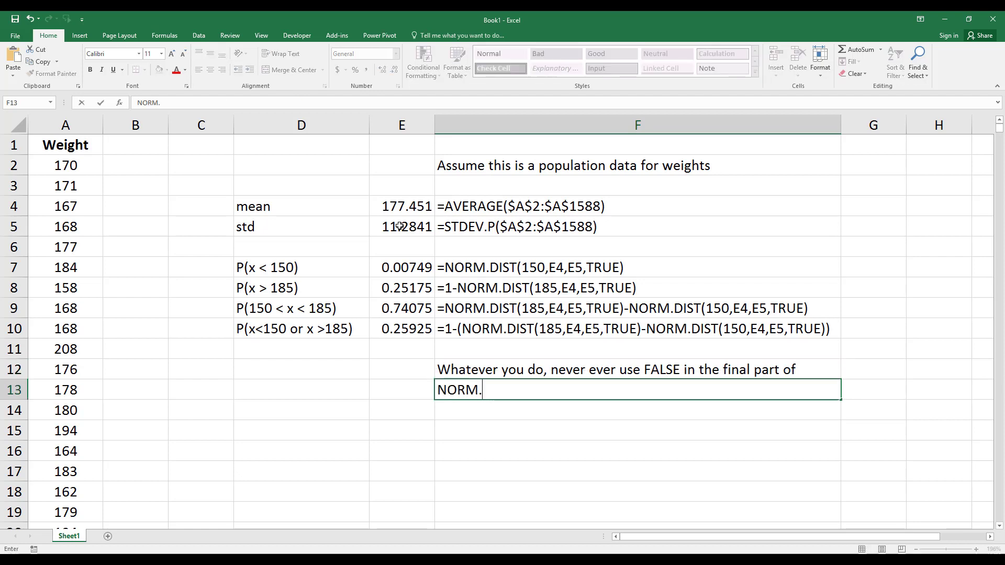
type("DIST")
key("Return")
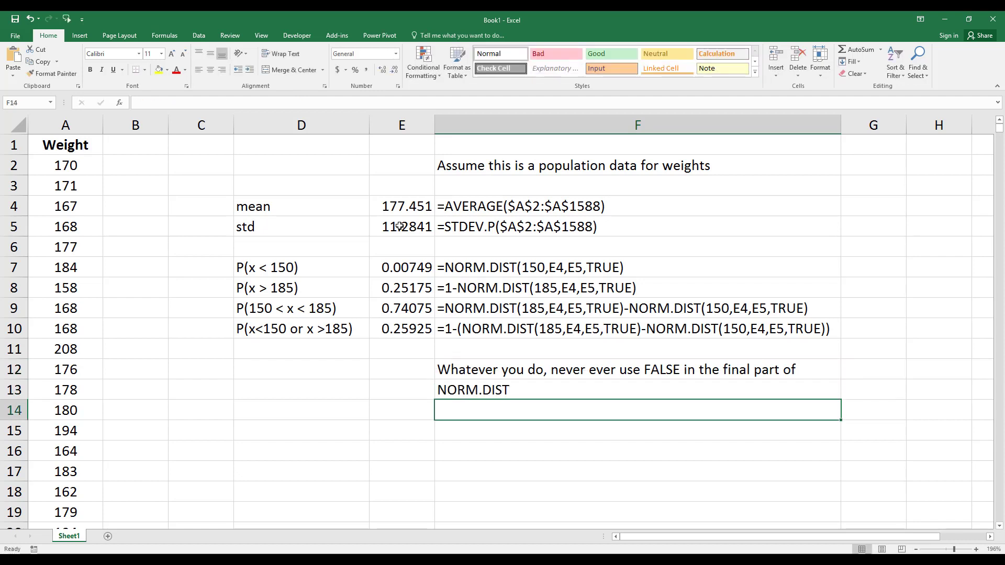
Add the note 'The answer is supposed to be 0' in F14
type("The")
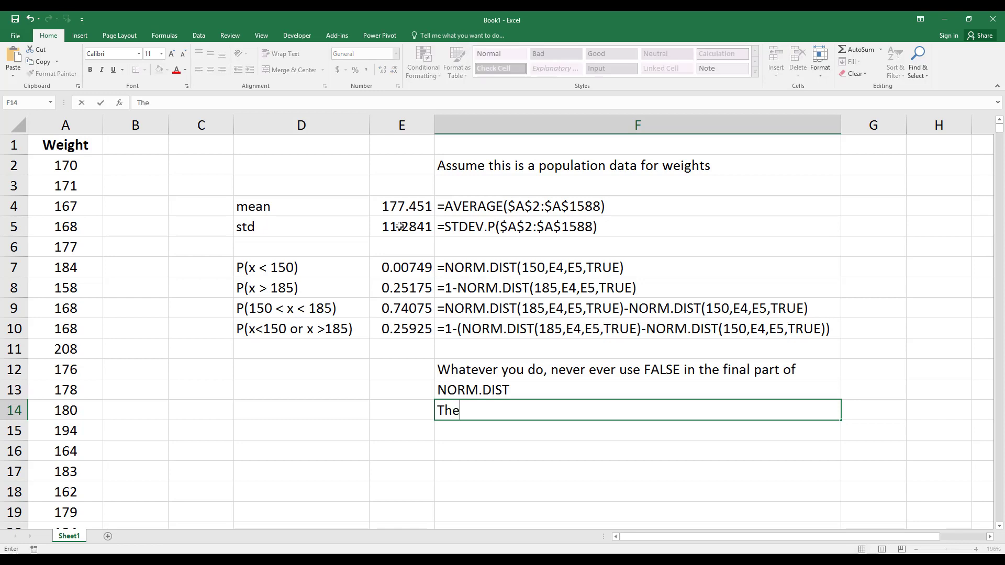
type(" answer is")
type(" supposed to b")
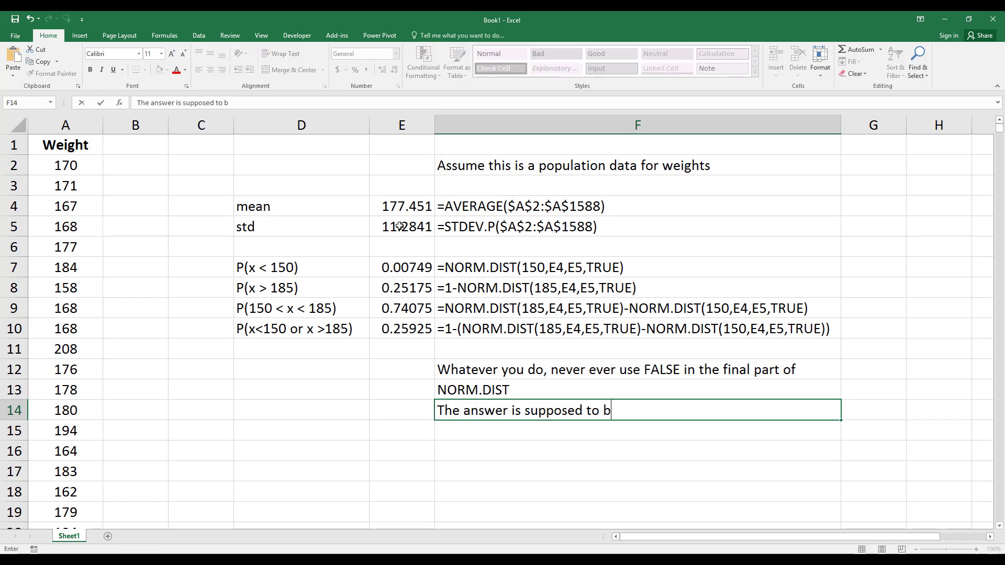
type("e one")
key("BackSpace")
key("BackSpace")
key("BackSpace")
type("0")
key("Return")
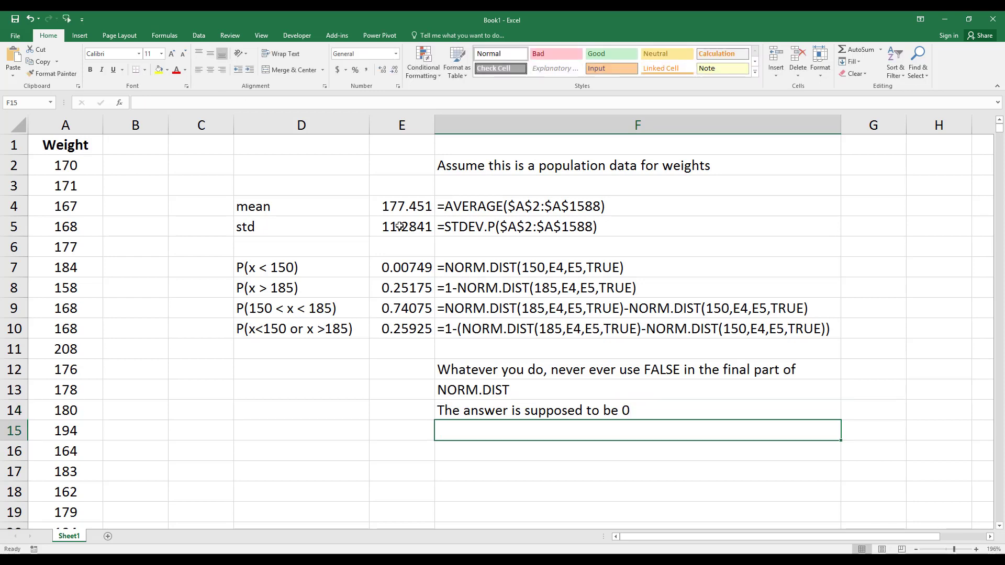
type("WQue")
key("BackSpace")
key("BackSpace")
key("BackSpace")
key("BackSpace")
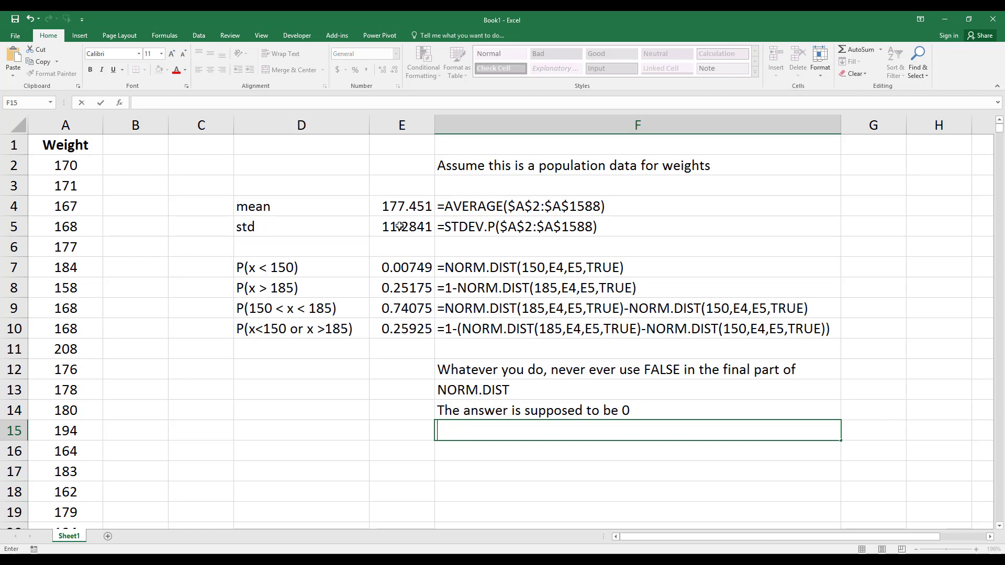
Type 'Question is:' in F15 and the 150-pound probability question in F16
type("Question i")
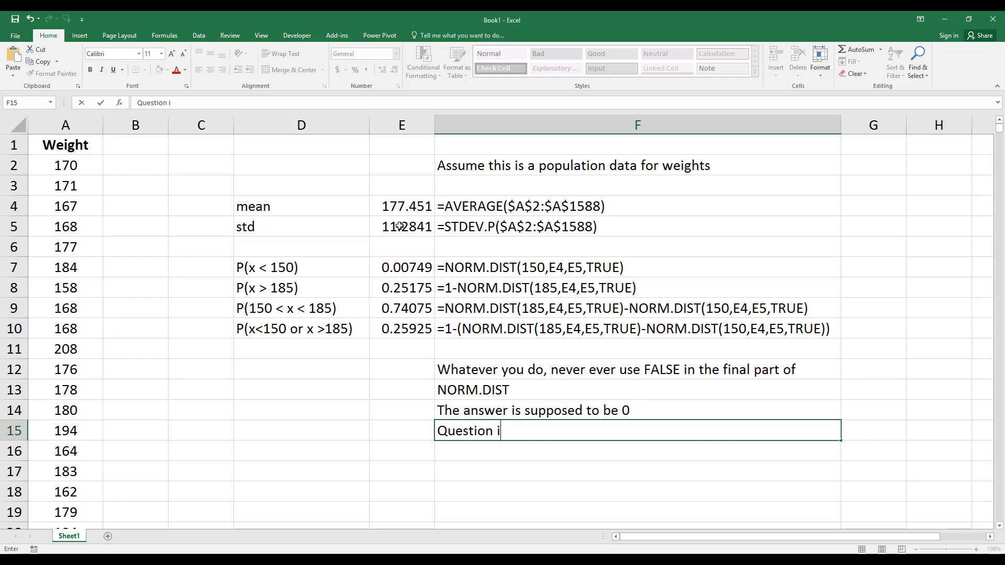
type("s:")
key("Return")
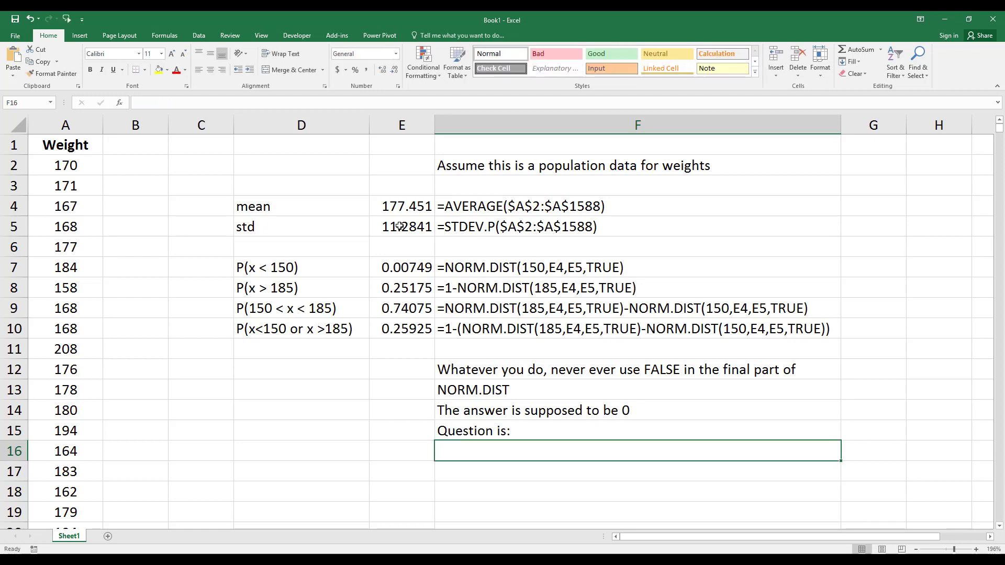
type("What is the ")
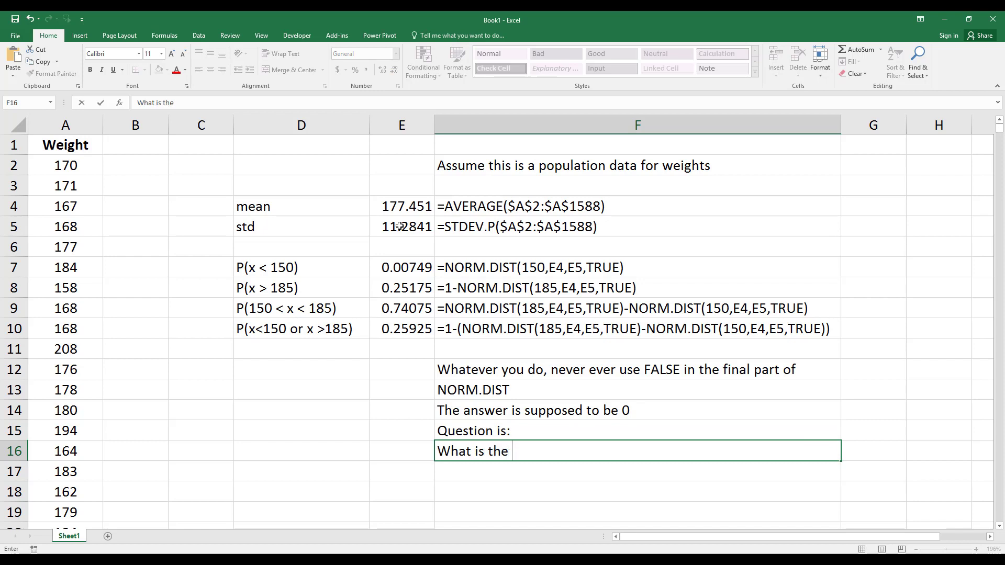
type("probability ")
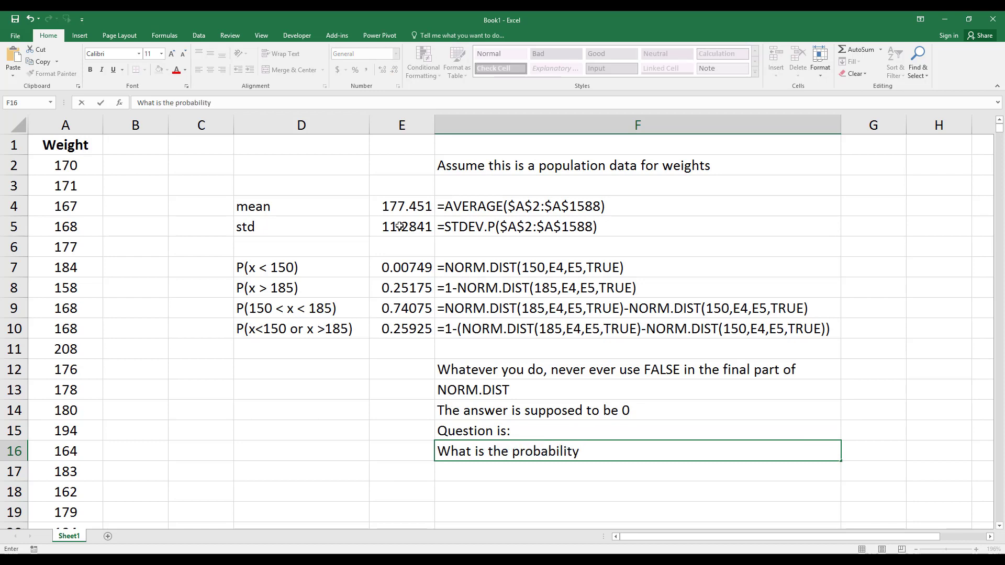
type("of picking")
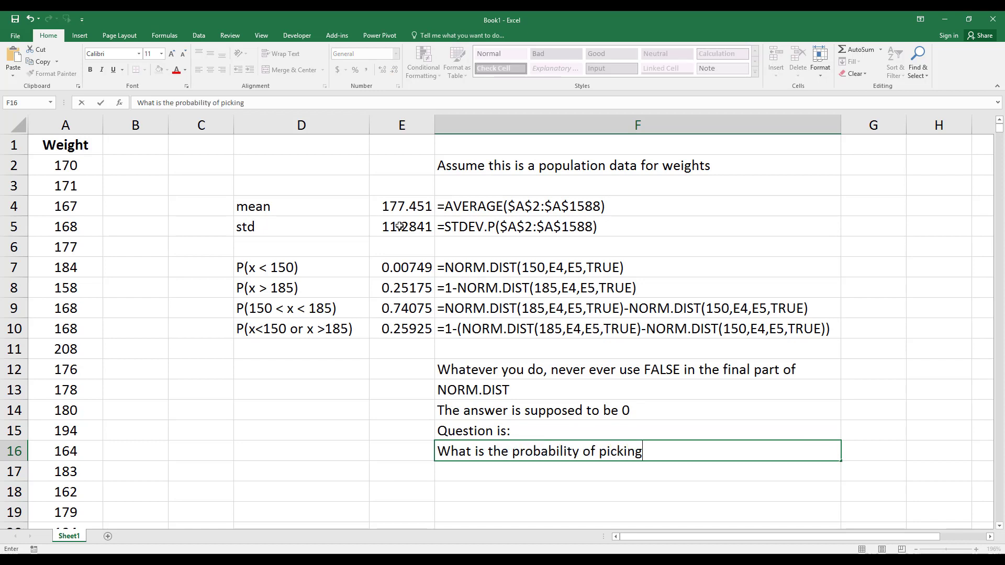
type(" somebody who we")
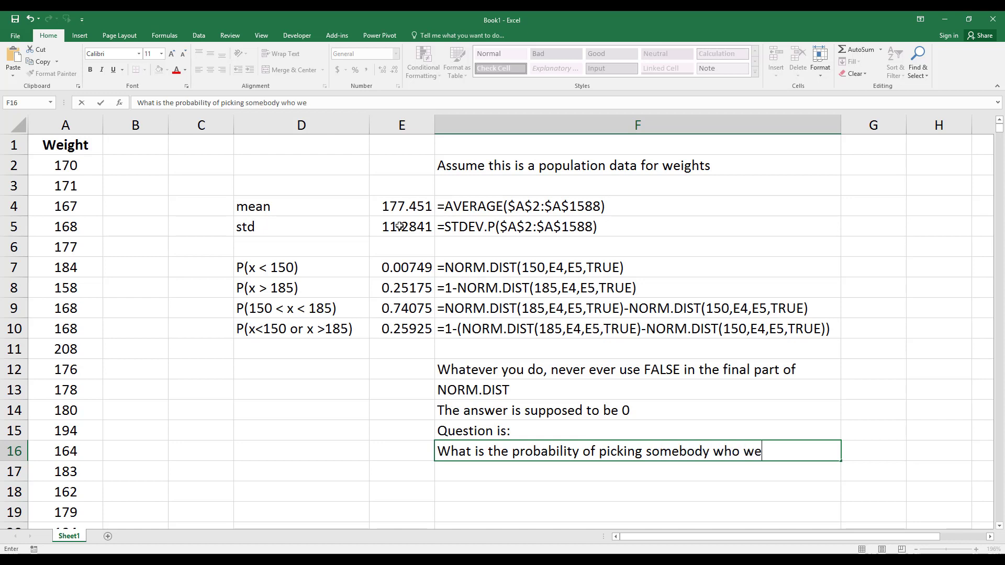
type("ighs")
type(" 150")
type("po")
key("BackSpace")
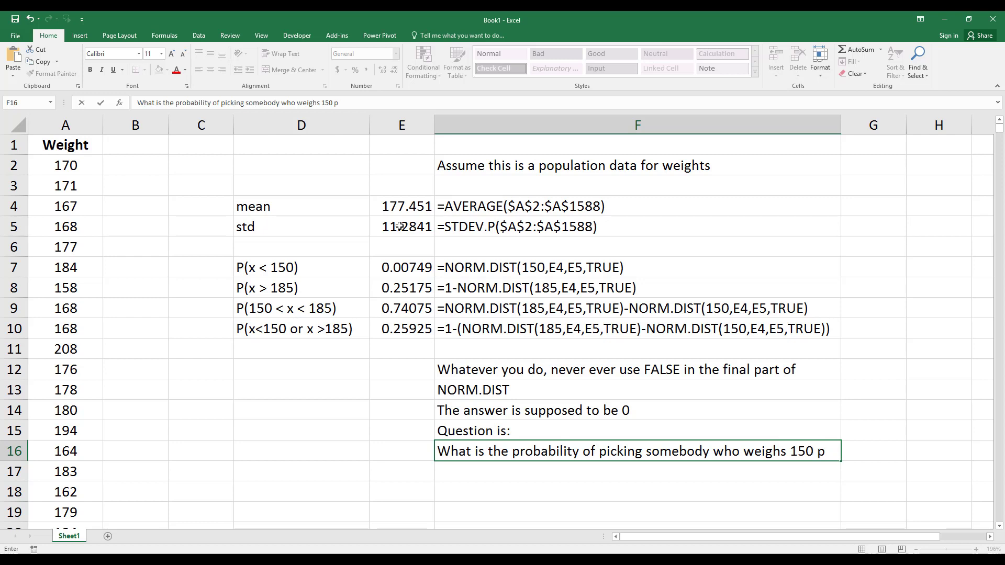
type("pounds?")
Correct the 'ppounds' typo in F16 so the question ends '150 pounds?'
key("Left")
key("Right")
key("F2")
key("Left")
key("Left")
key("Left")
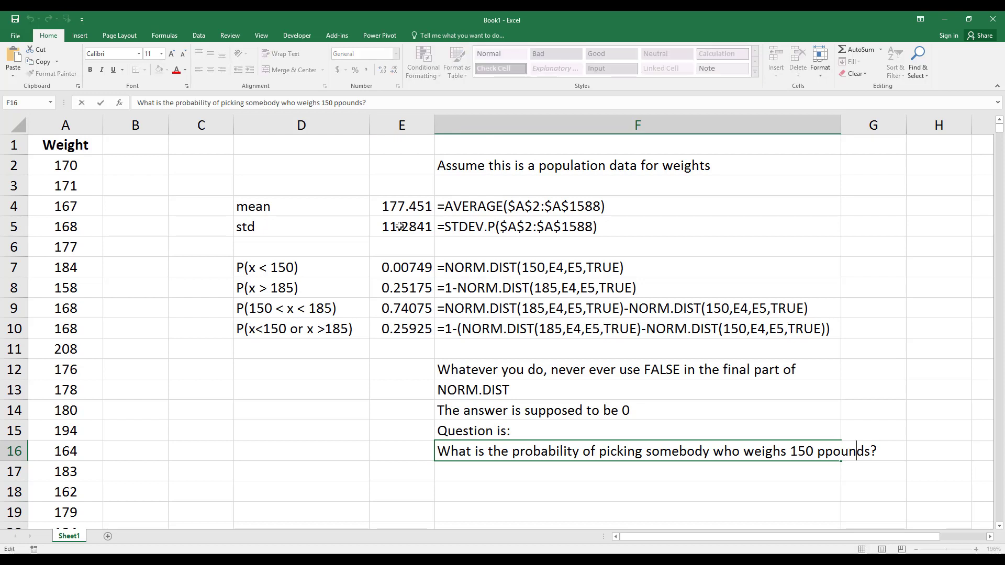
key("Left")
key("Left")
key("Left")
key("Left")
key("Right")
key("BackSpace")
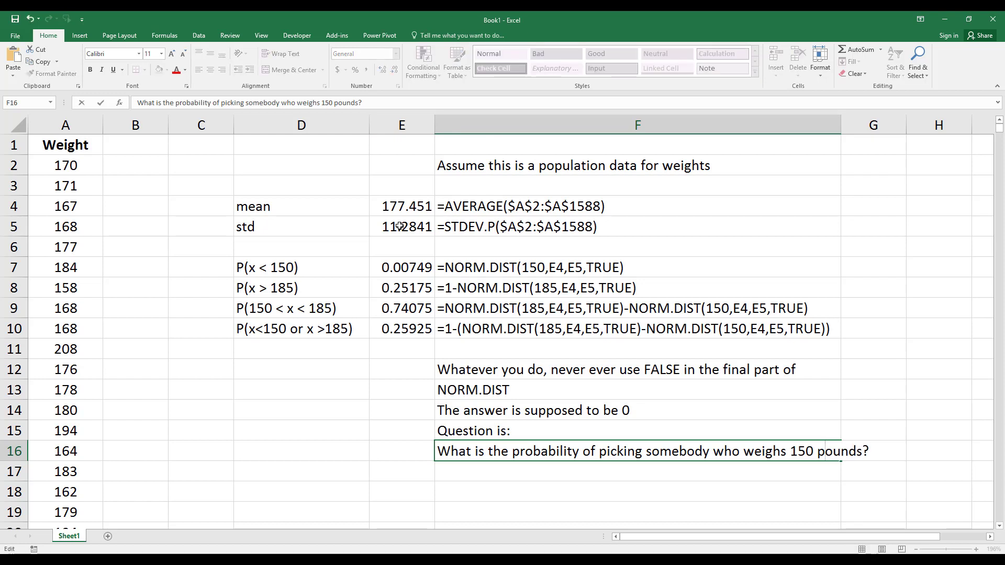
key("Return")
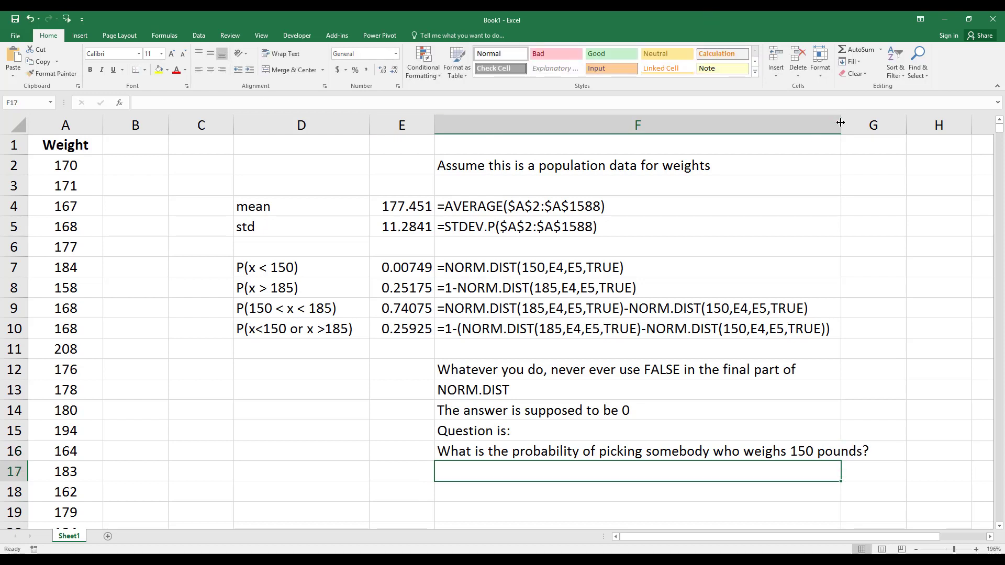
Widen column F and note 'Impossible because this is a continuous data' in F18
left_click_drag(840, 125, 876, 124)
key("Return")
key("Down")
key("Down")
key("Down")
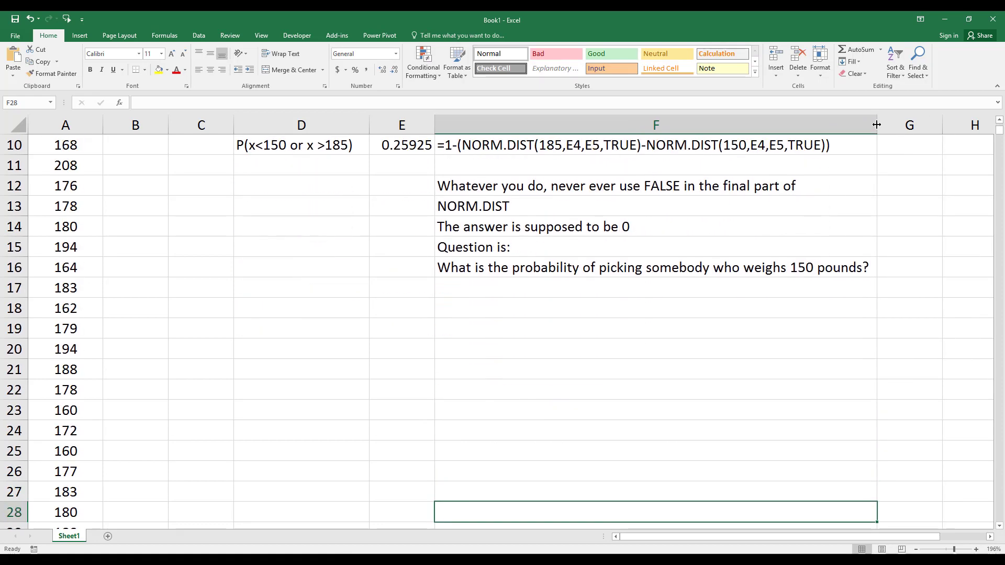
left_click(469, 307)
type("Im")
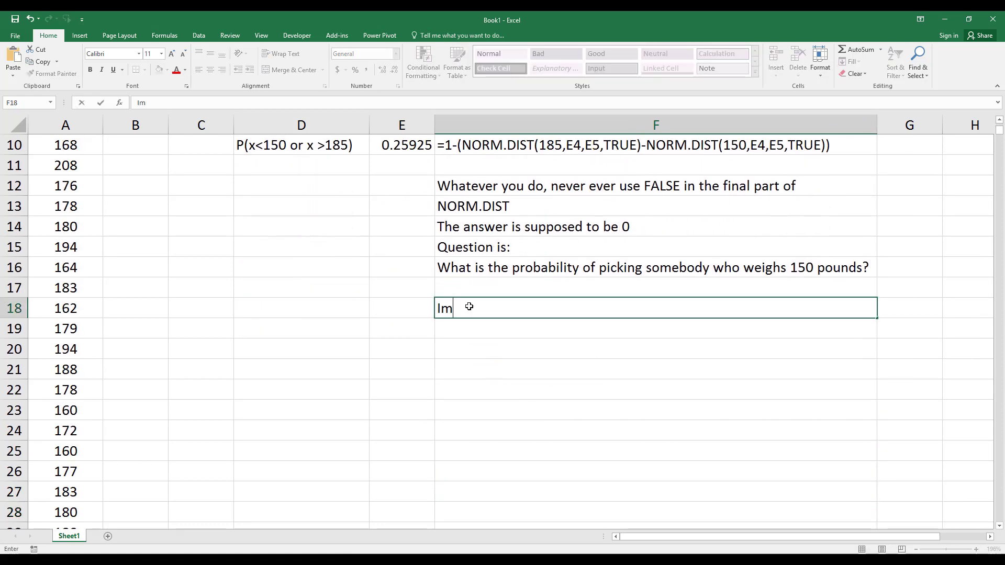
type("possible becaus")
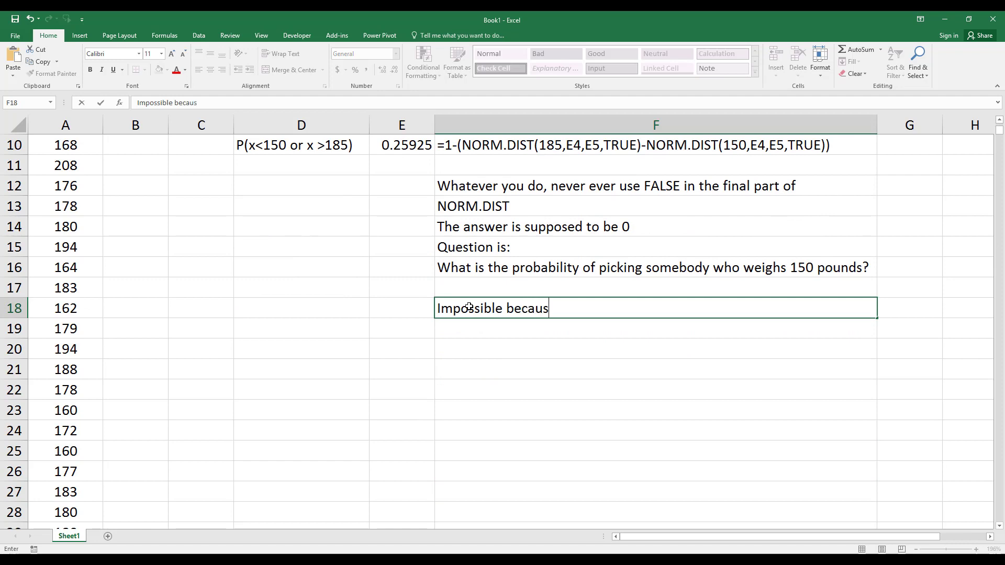
type("e this is a con")
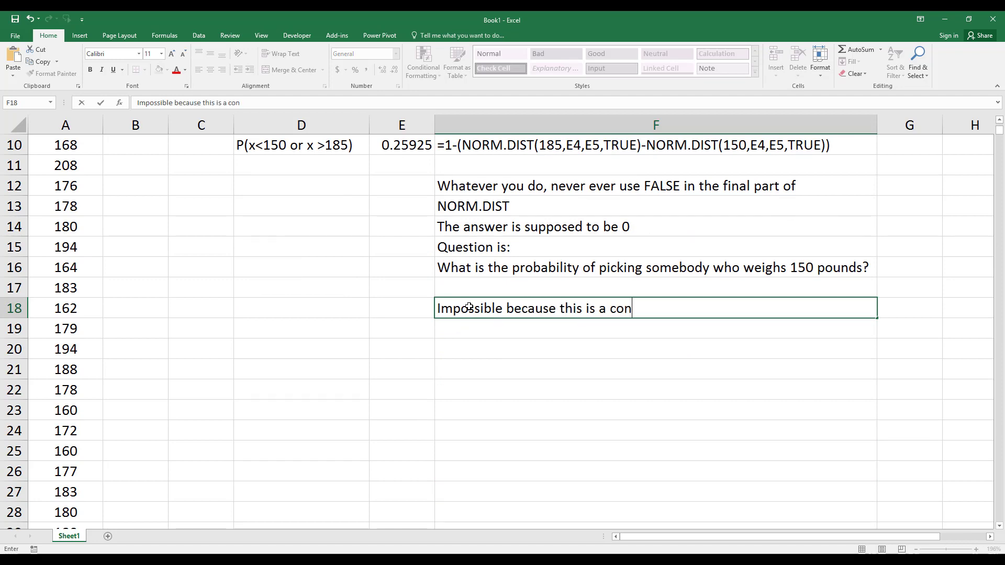
type("tinuous ")
type("data")
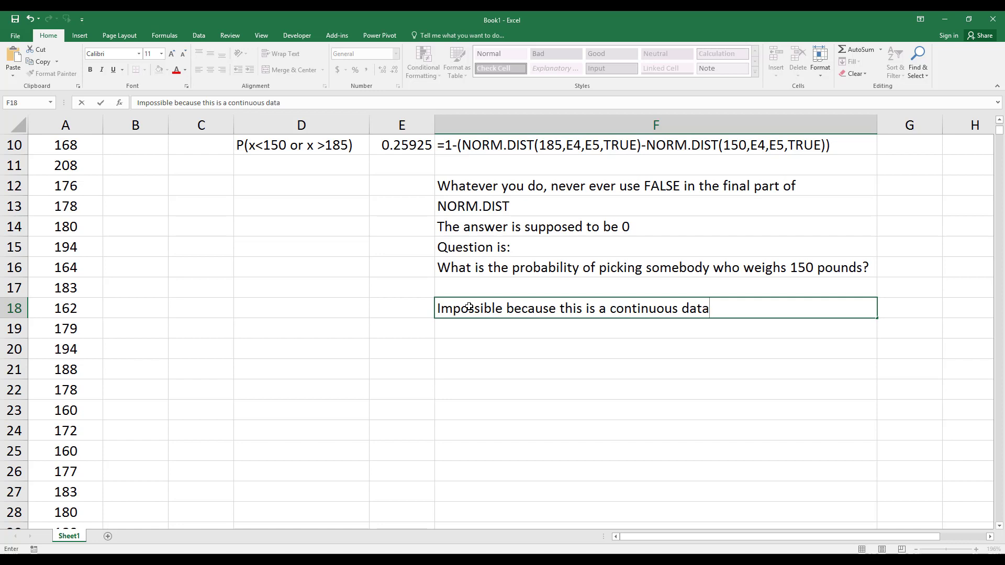
key("Return")
Add notes 'He could weigh 150.1 or 10009 or 150.000029303 pound' and 'But exactly 150 pounds?'
type("He co")
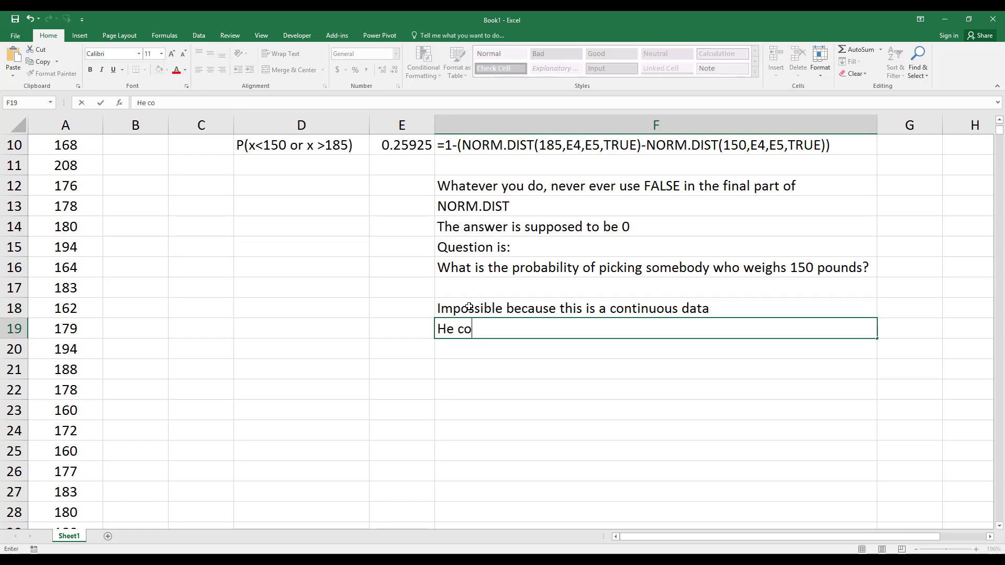
type("uld ")
type("weigh 1")
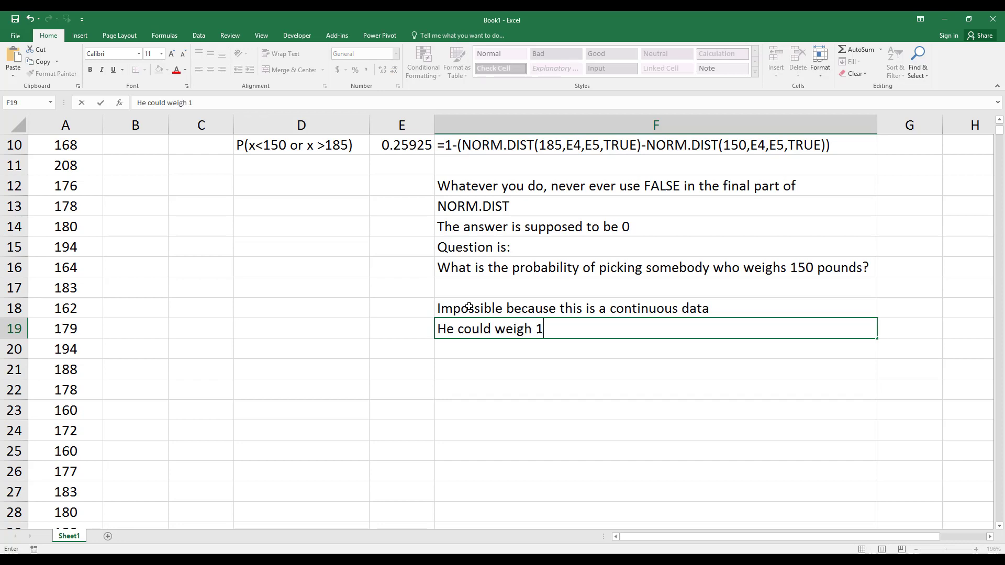
type("50.1 or ")
type("150.")
type("0.")
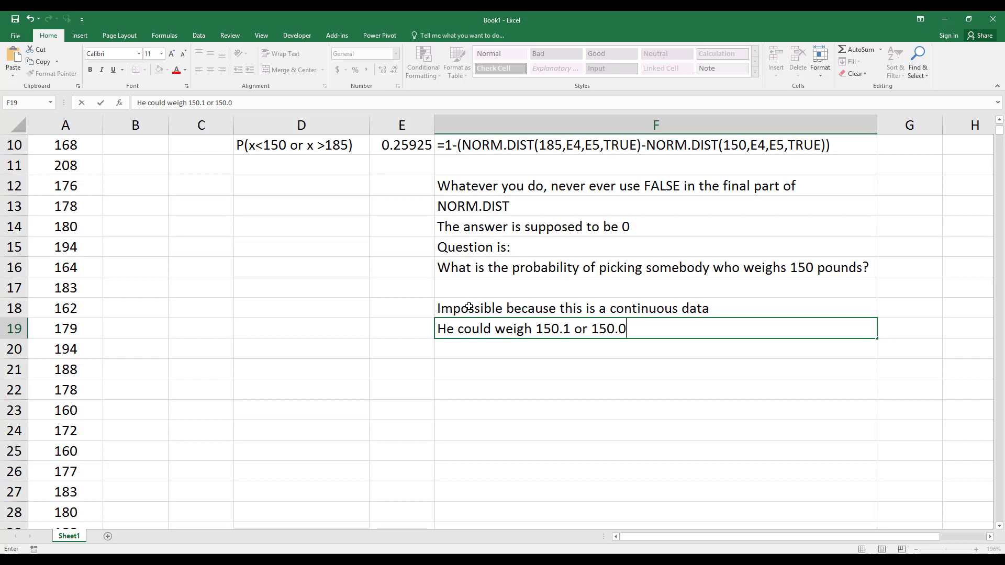
type("009 or 1")
type("50.0000")
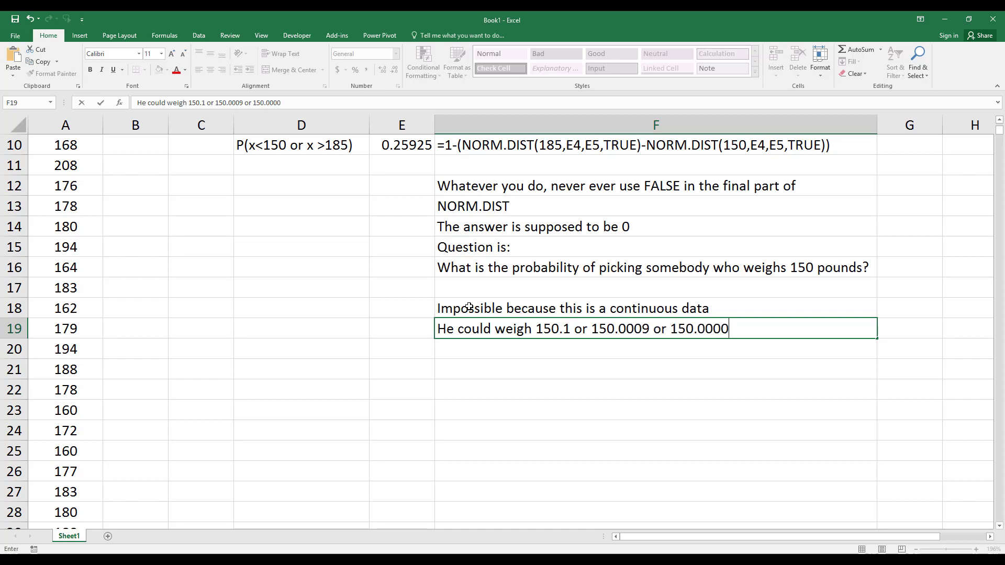
type("29303 po")
type("unds")
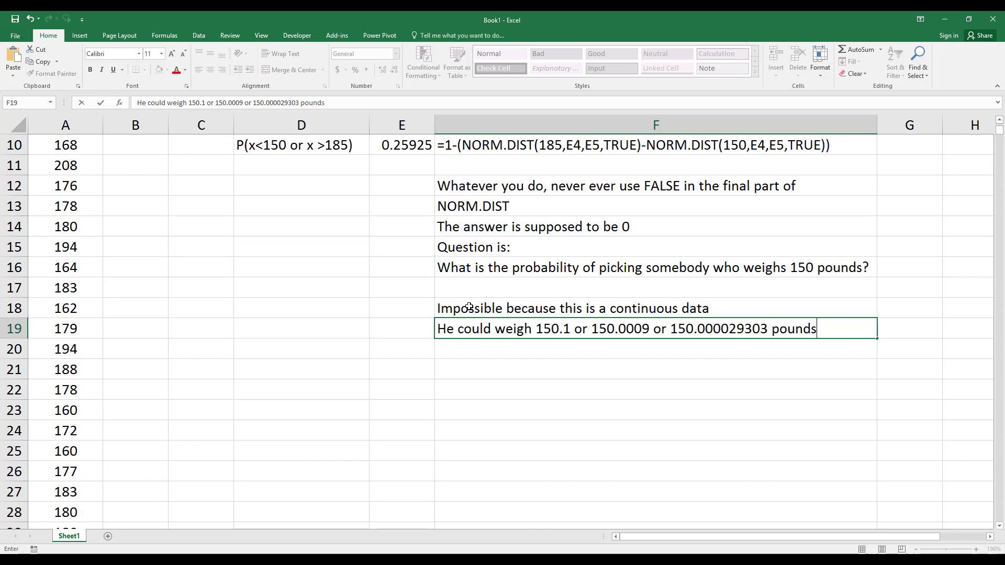
key("Return")
type("But ")
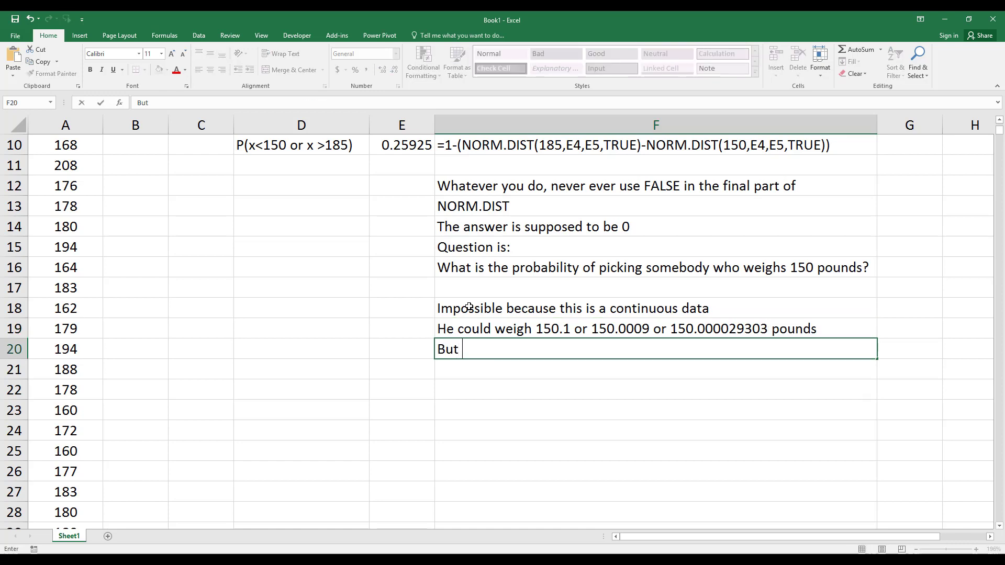
type("exactly 1")
type("50 pounds")
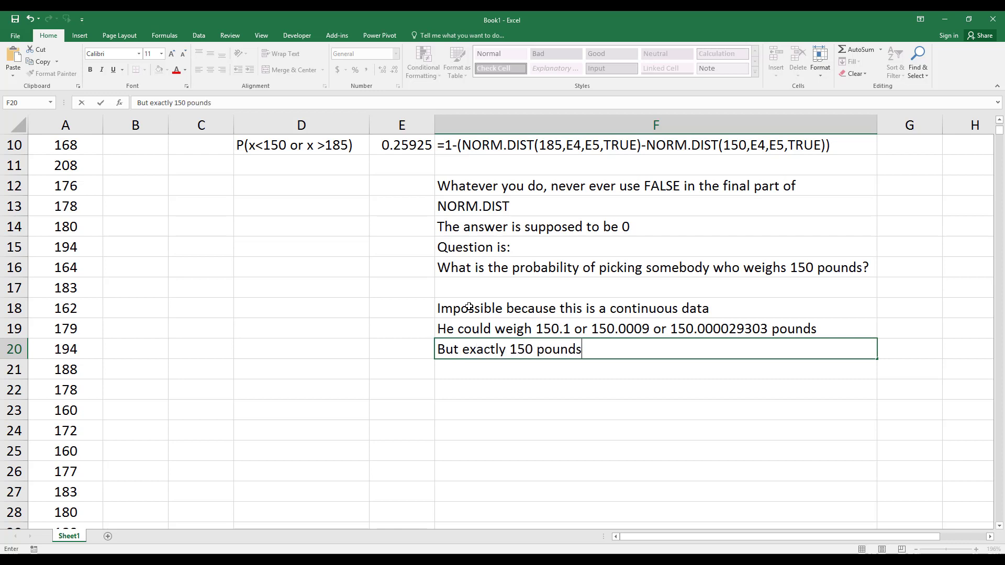
type("?")
key("Return")
Add 'Please...impossible' in F21 and 'Let's observe Excel's way' in F22
type("Pl")
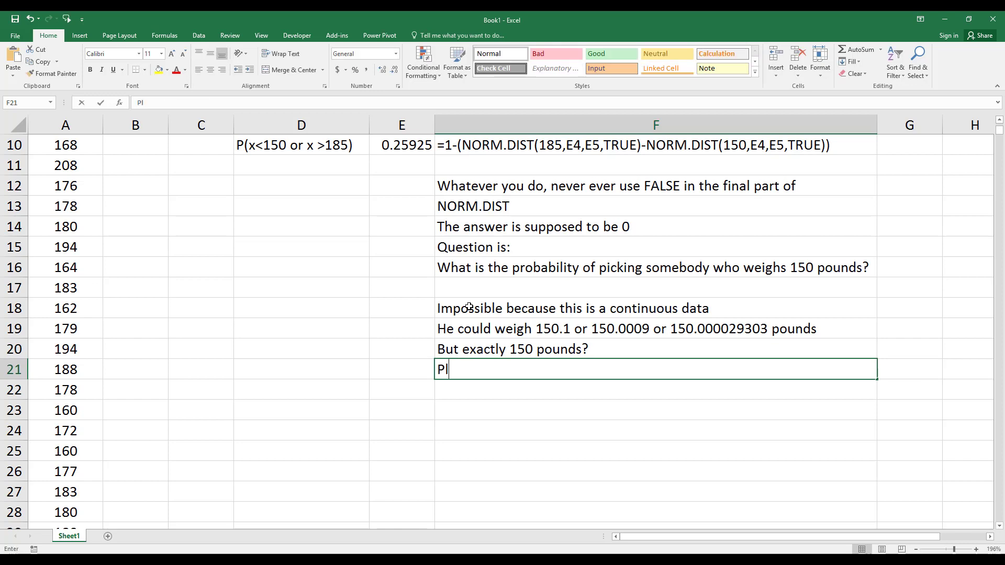
type("ease...impos")
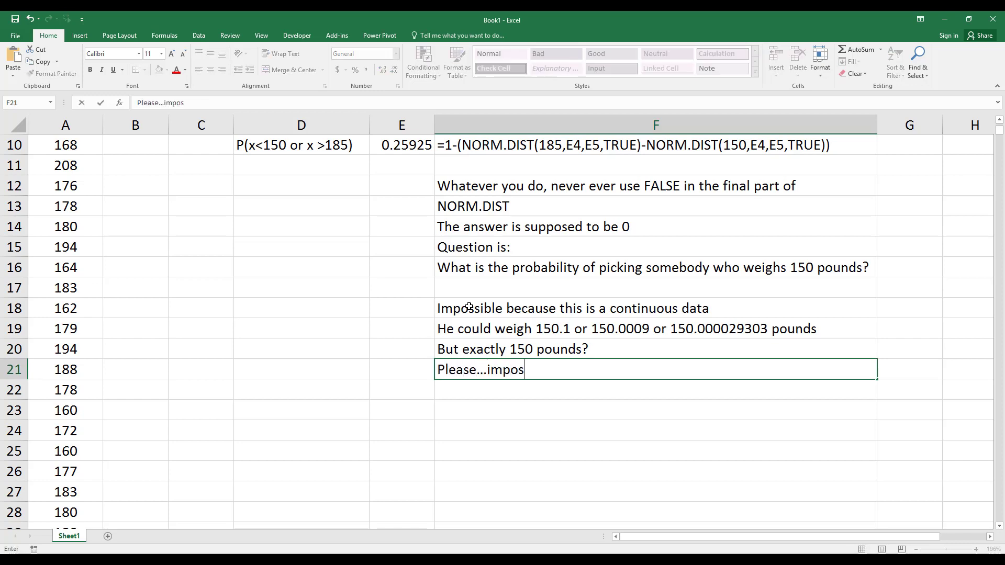
type("sible")
key("Return")
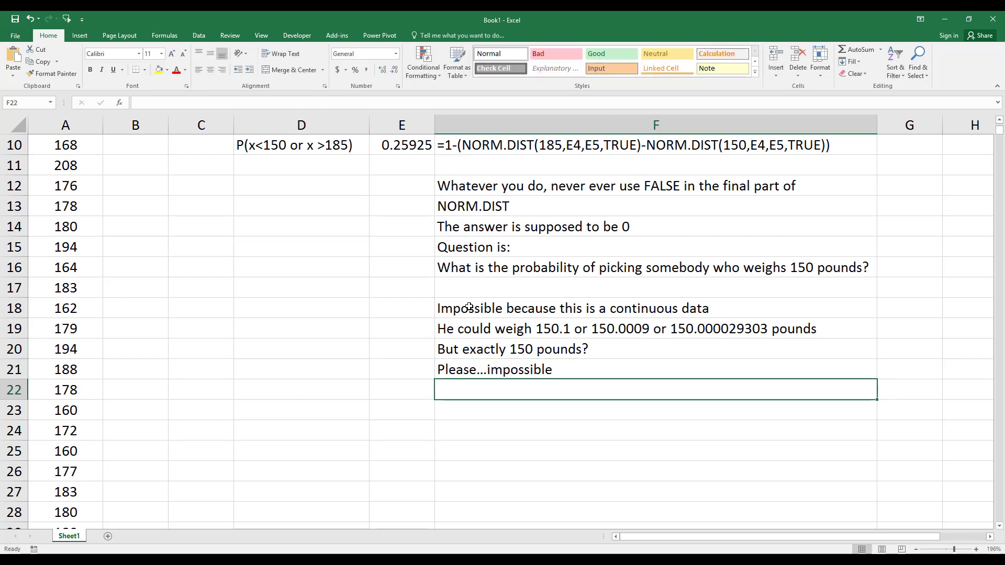
type("Let's o")
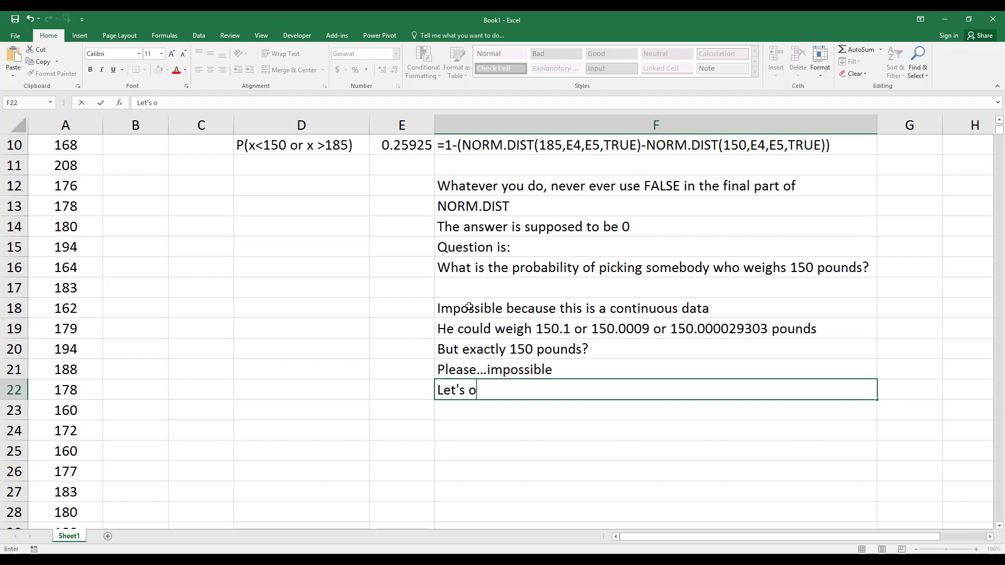
type("bserve")
type(" Excel's ")
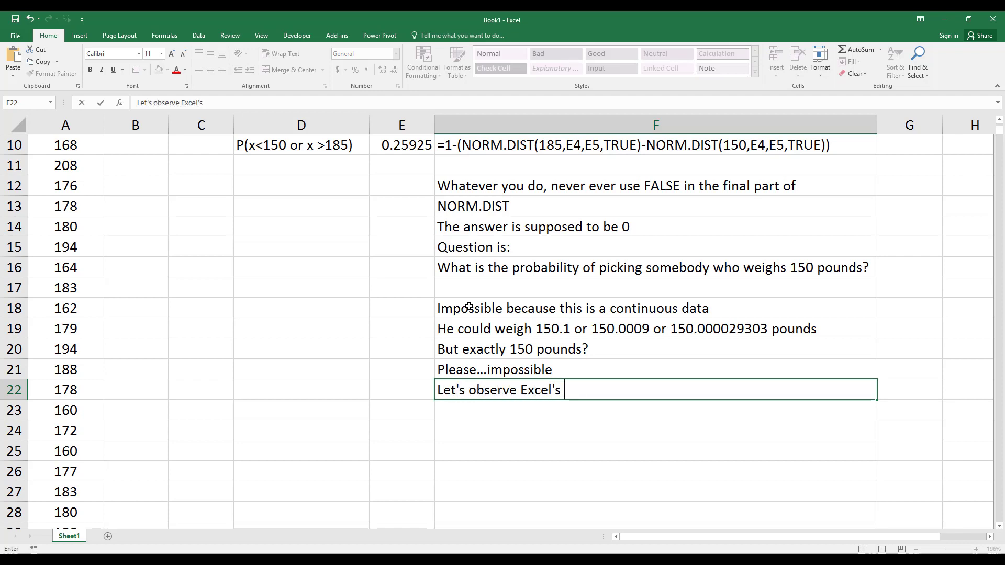
type("way")
key("Return")
key("Left")
key("Left")
Label cell D22 as 'P(x = 150)'
key("Up")
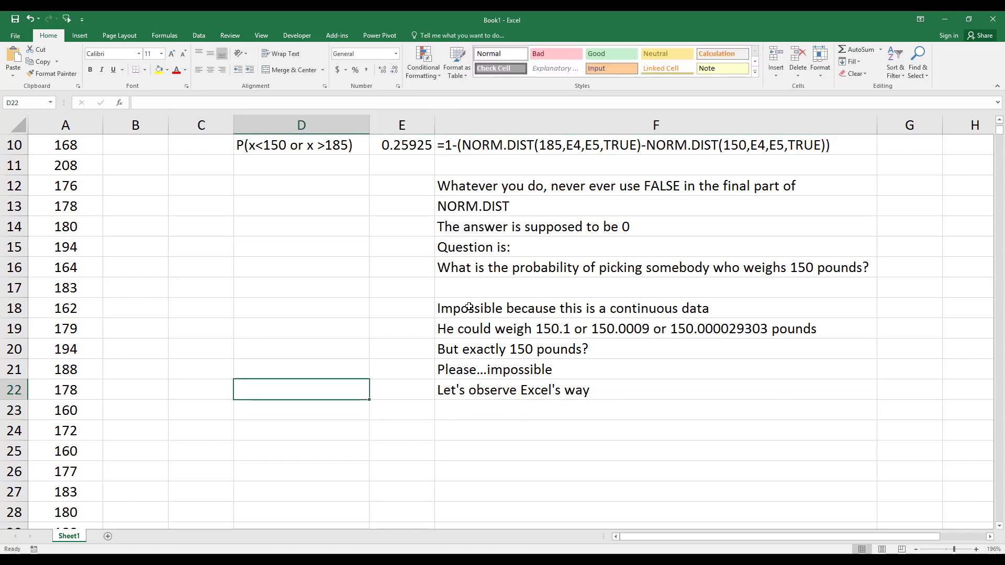
type("P(x ")
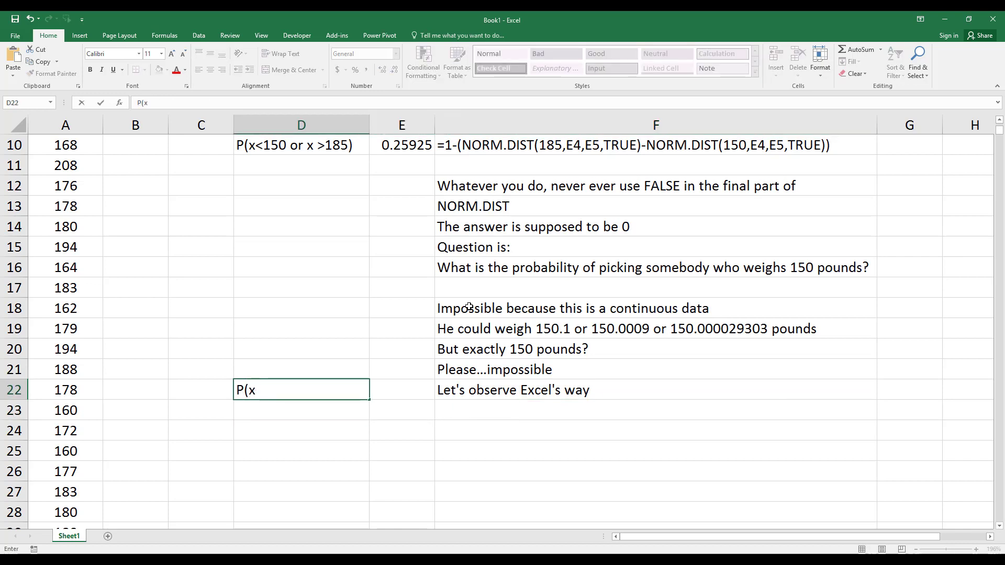
type("= 150)")
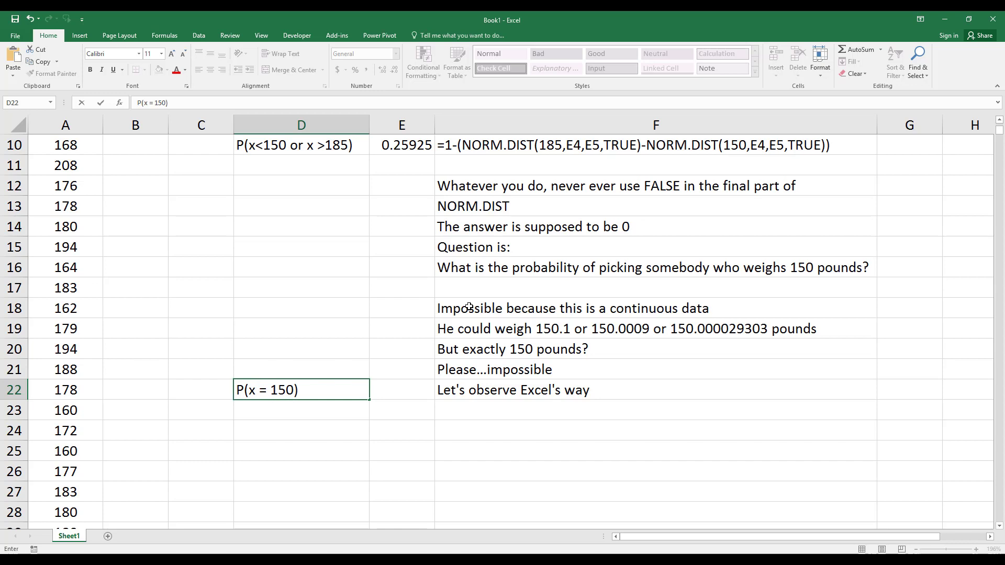
key("Tab")
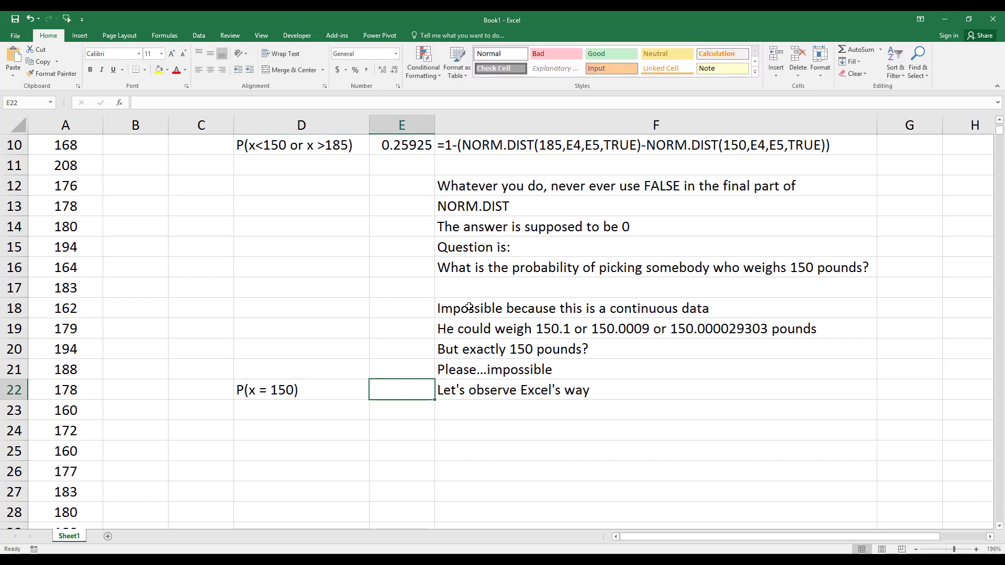
Enter =NORM.DIST(150,E4,E5,FALSE) in E22, which returns 0.00183
type("=normd")
key("BackSpace")
key("BackSpace")
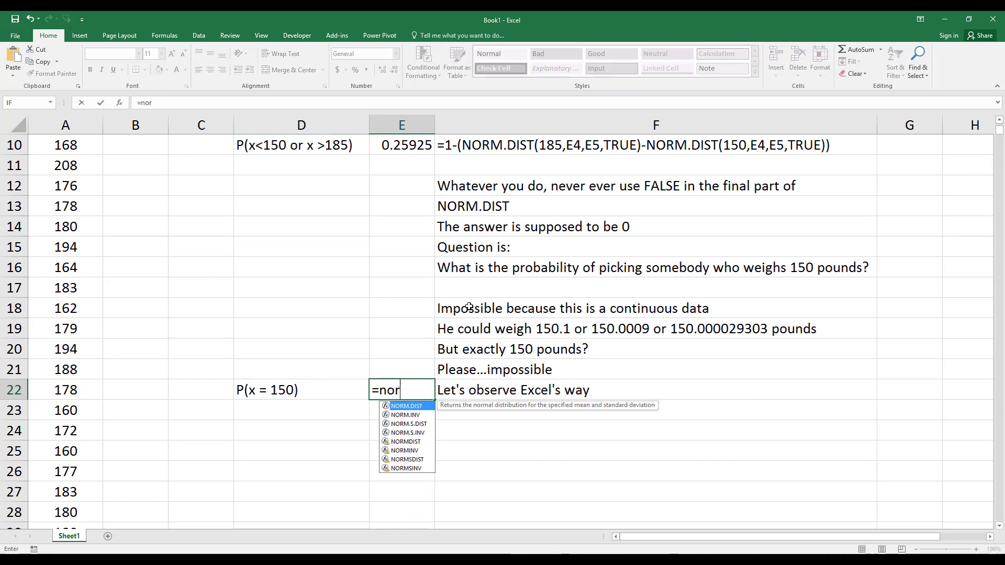
type("m")
key("Tab")
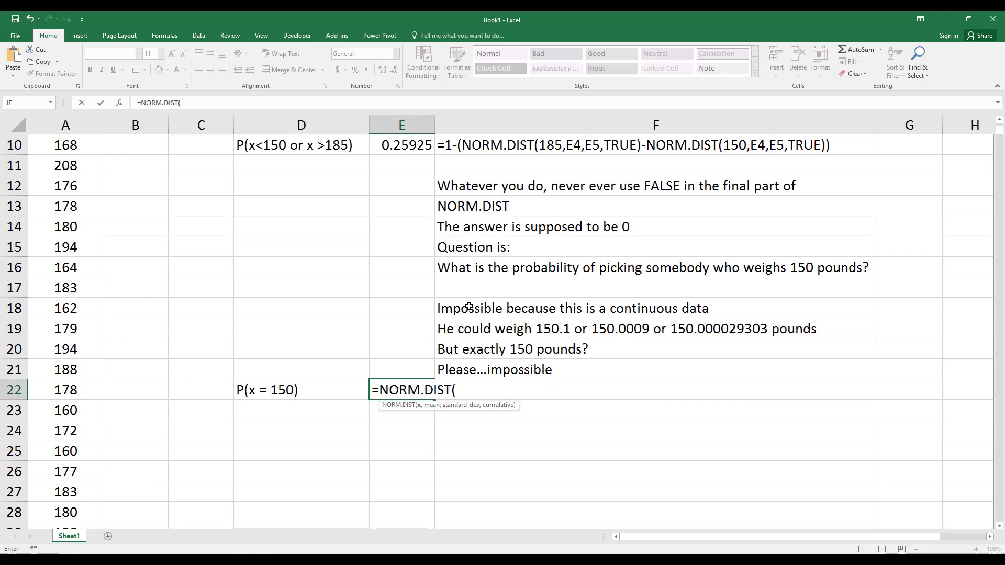
type("150")
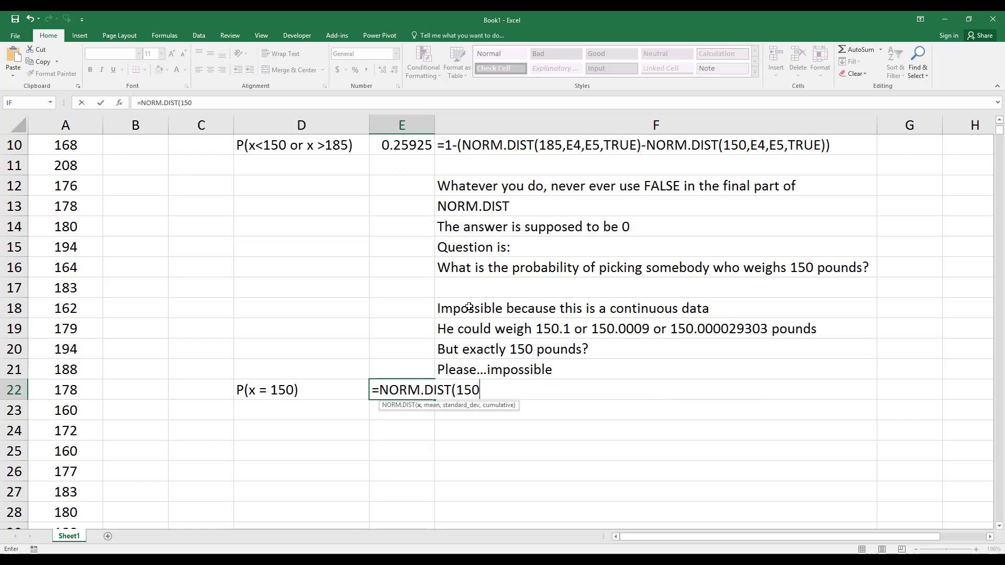
type(",")
scroll(999, 123, "up", 1)
scroll(1000, 123, "up", 1)
scroll(999, 124, "up", 1)
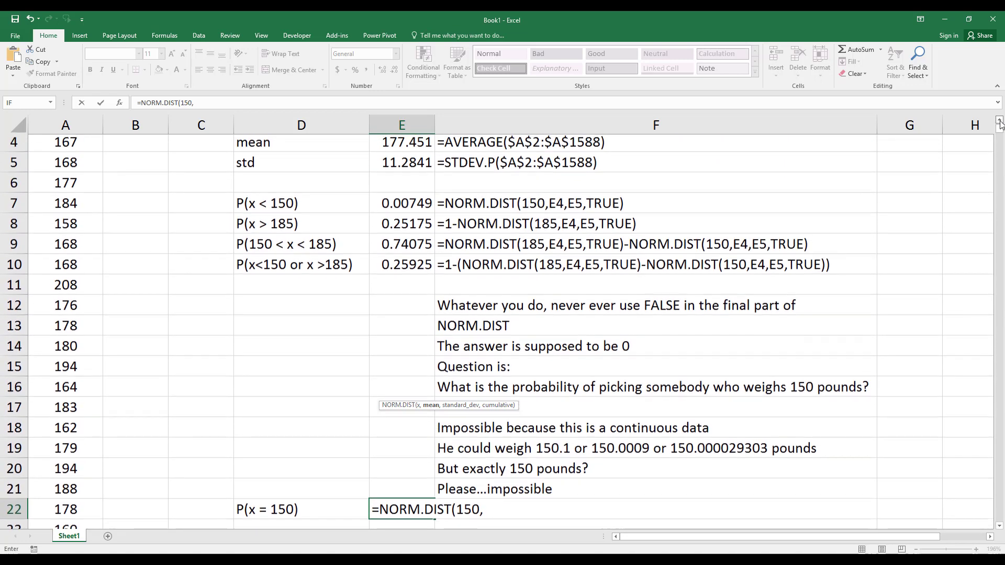
left_click(407, 147)
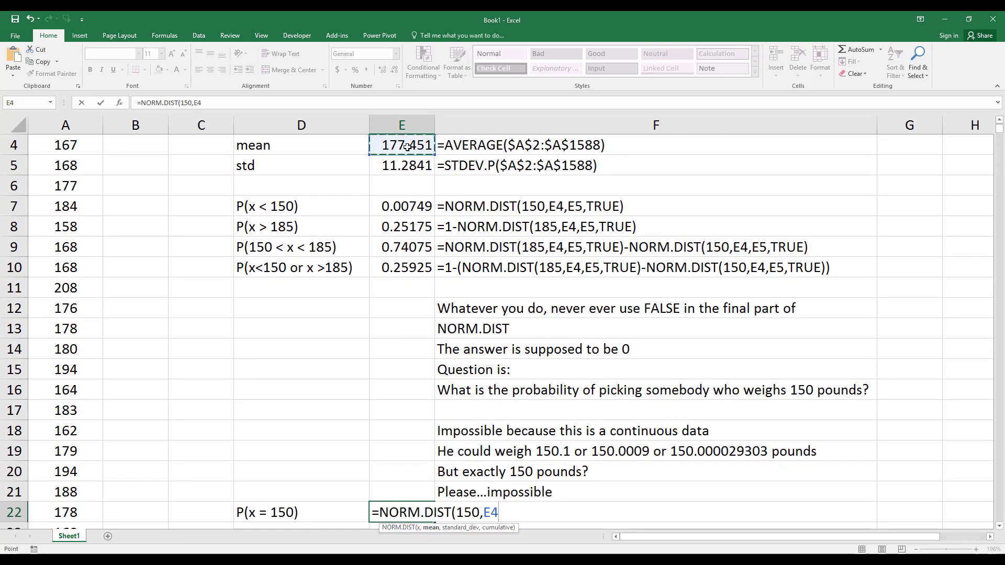
type(",")
left_click(403, 166)
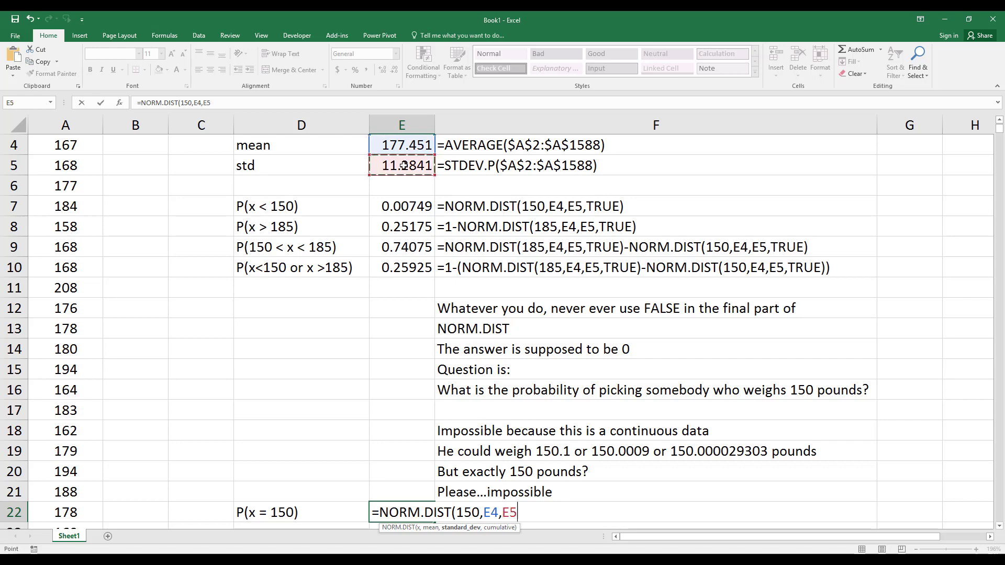
type(",FALSE")
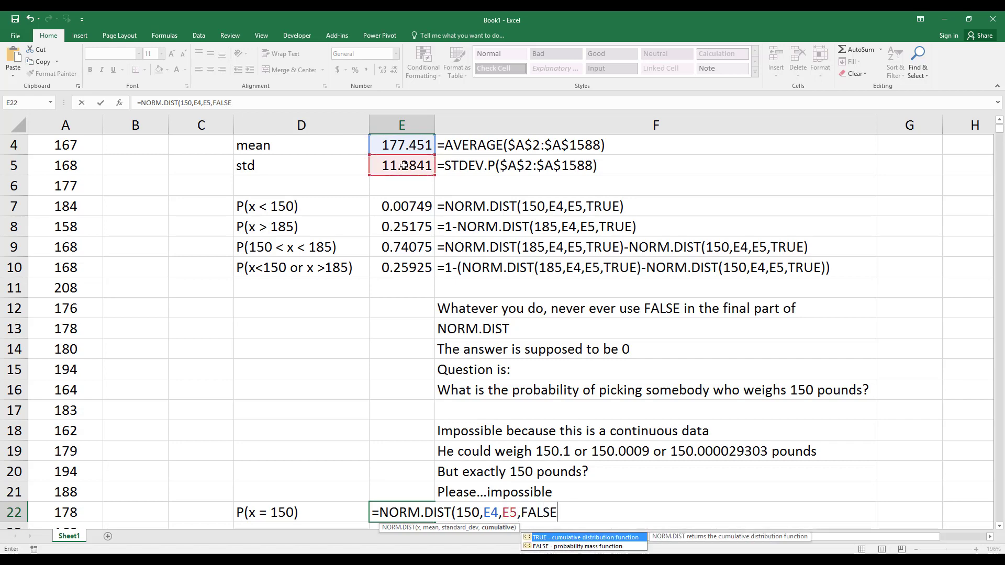
type(")")
key("Return")
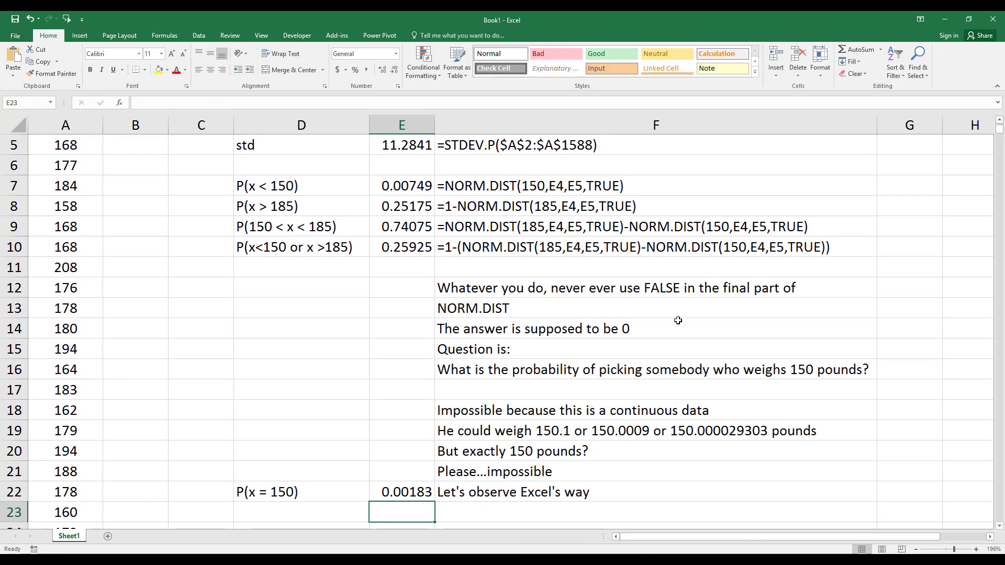
key("Down")
key("Down")
key("Down")
key("Down")
Note in F23–F24 that the answer is 0 no matter what and never ever use FALSE
left_click(467, 434)
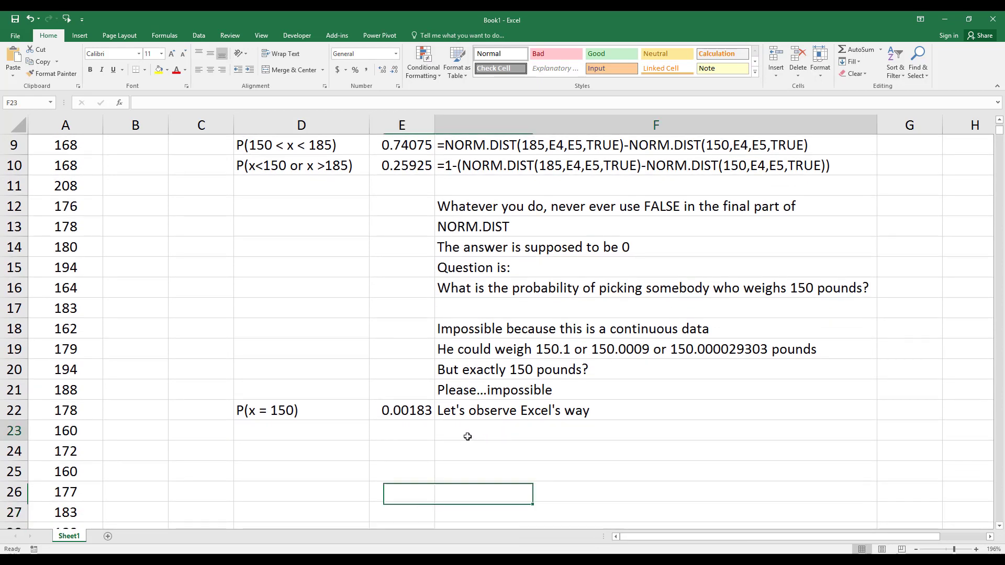
type("No way.")
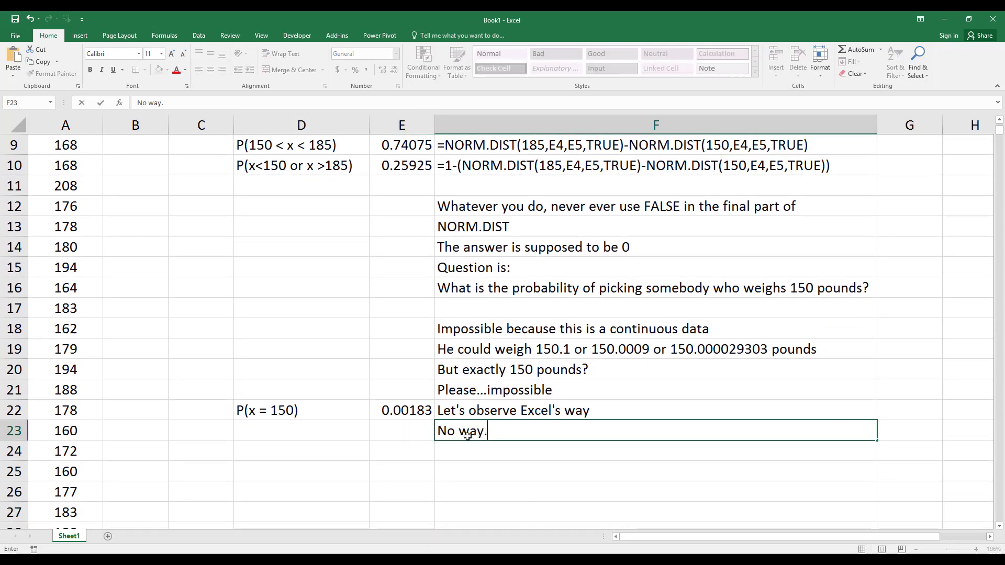
type("the a")
type("nswer is 0")
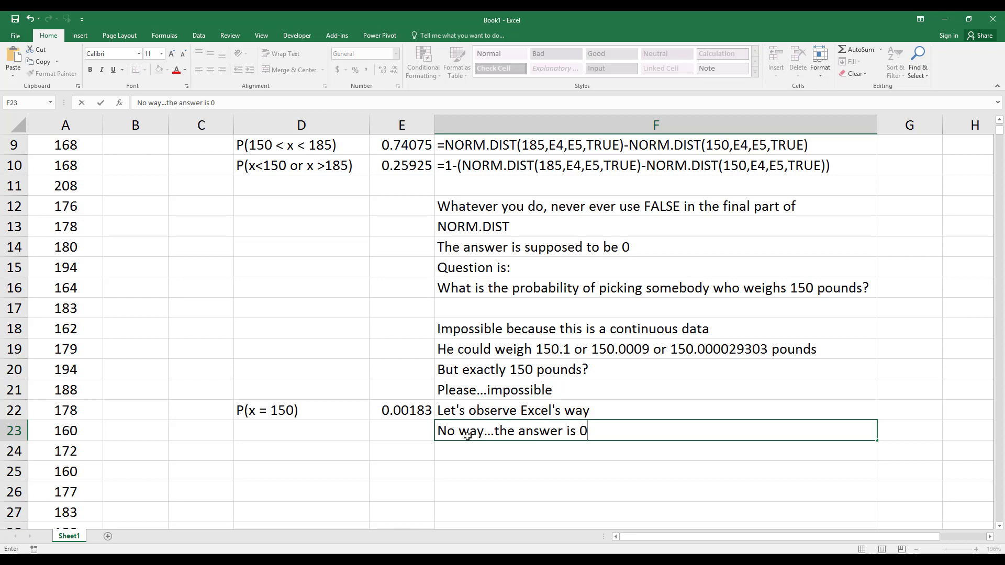
type(", no ma")
type("tter what.")
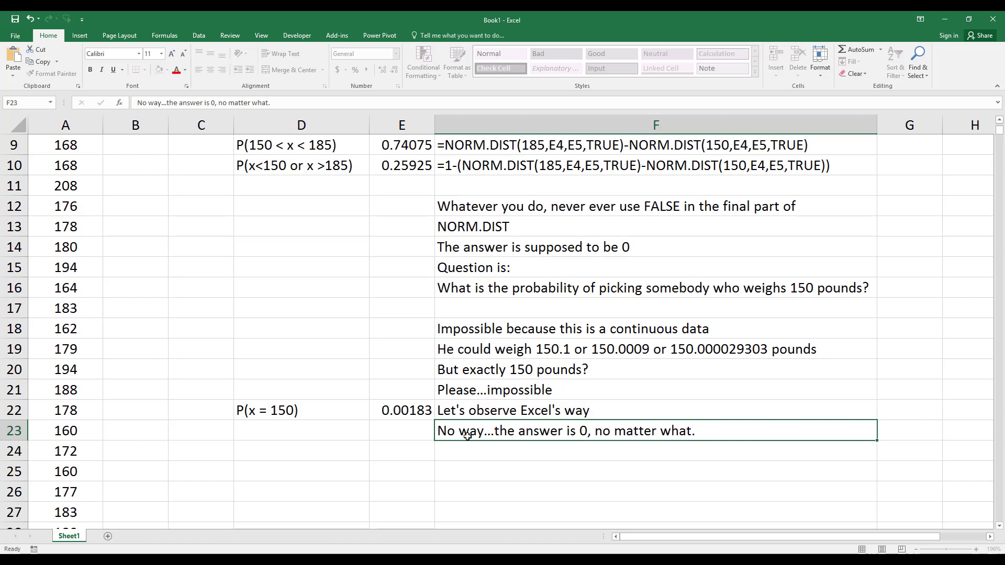
type("Moral of the")
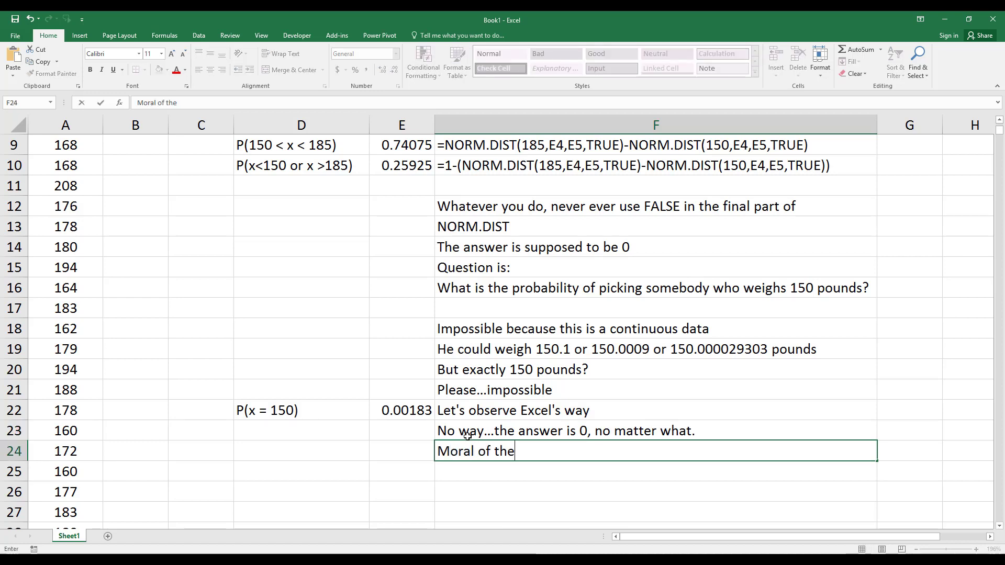
type(" stor")
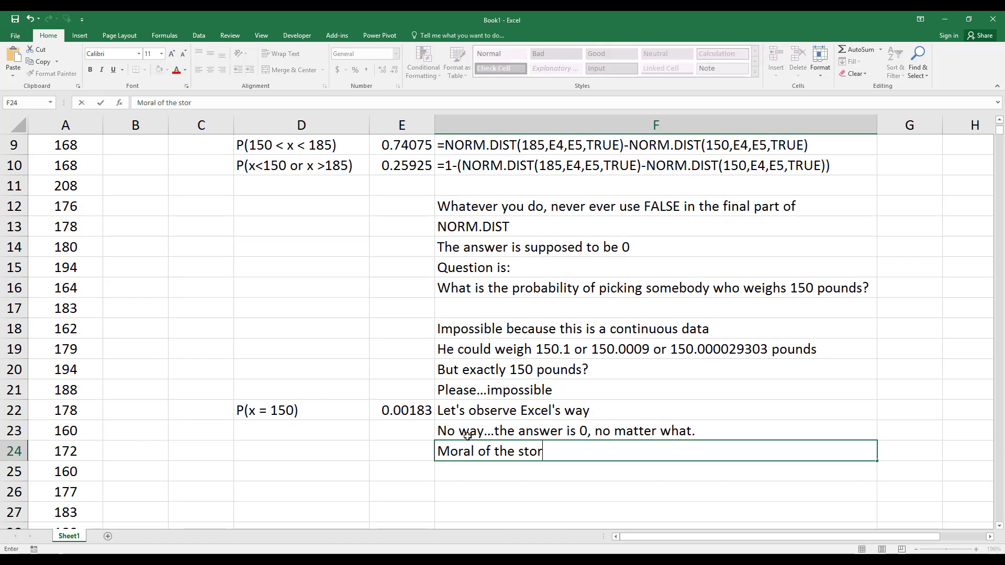
type("y is")
type(": Never")
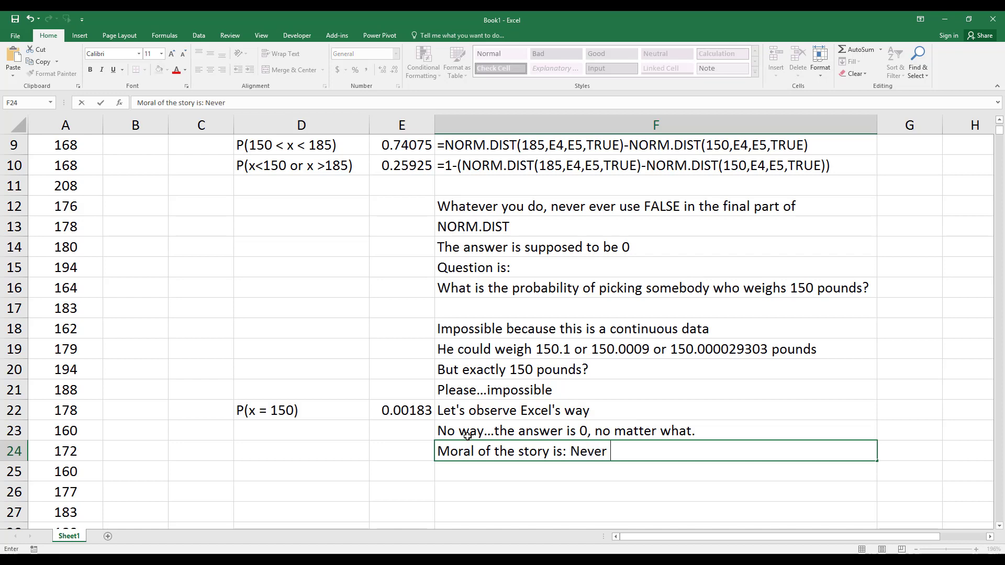
type(" ever use FALS")
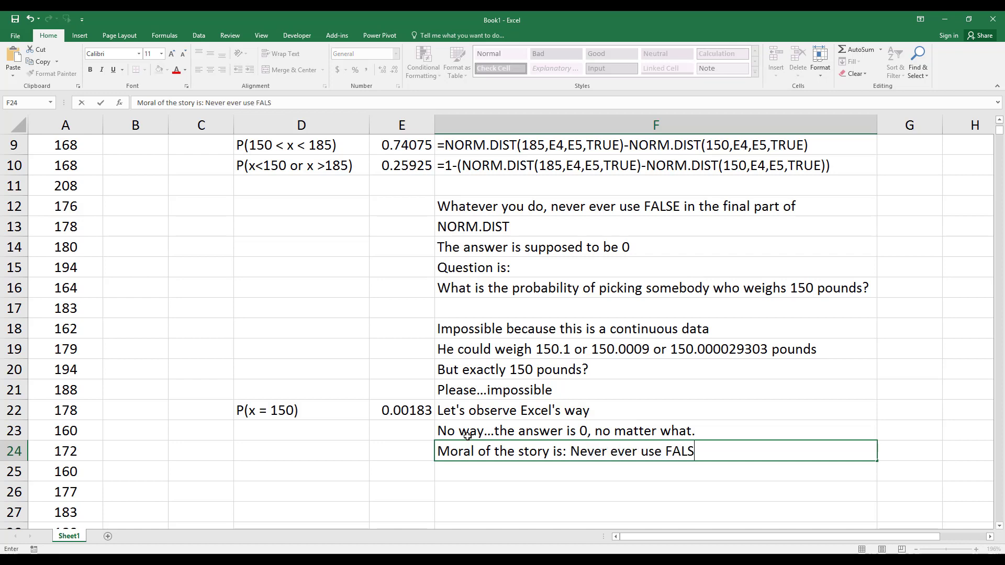
type("E in any cir")
type("cumstances")
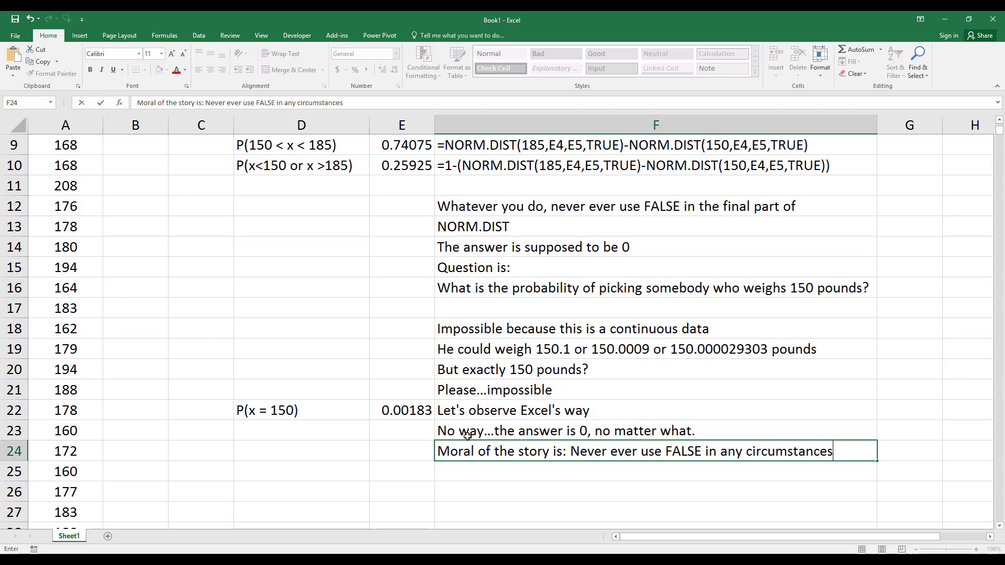
key("Return")
key("Return")
key("Return")
key("Return")
key("Return")
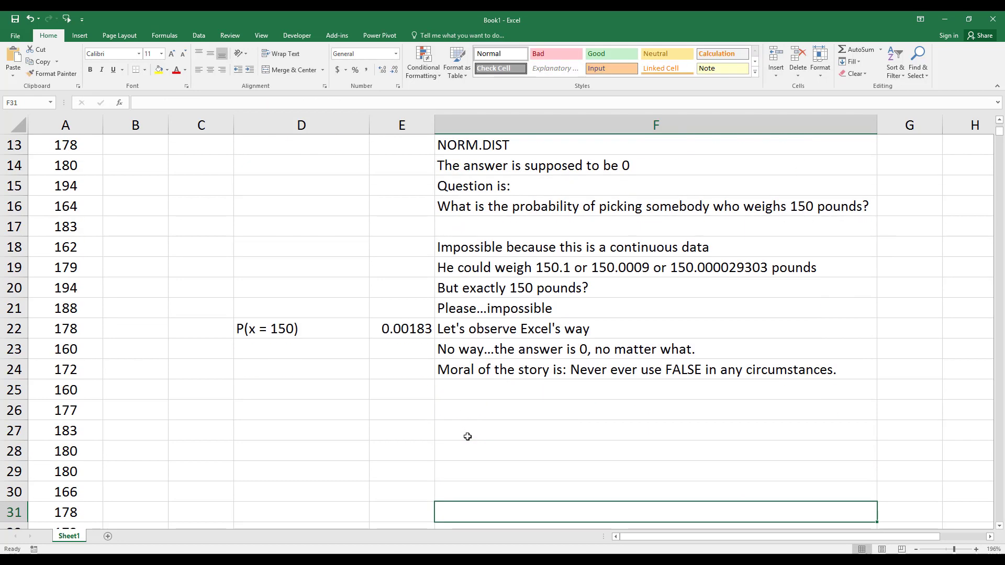